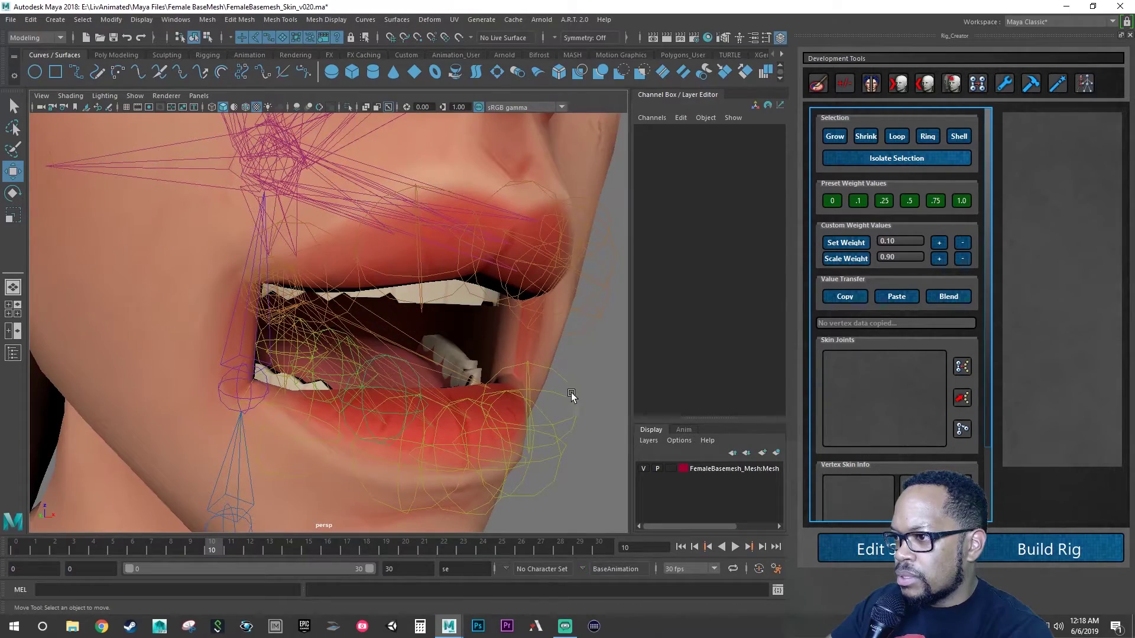
Step: Select the lower left mouth corner joint and examine its placement around the open mouth from the front
click(572, 395)
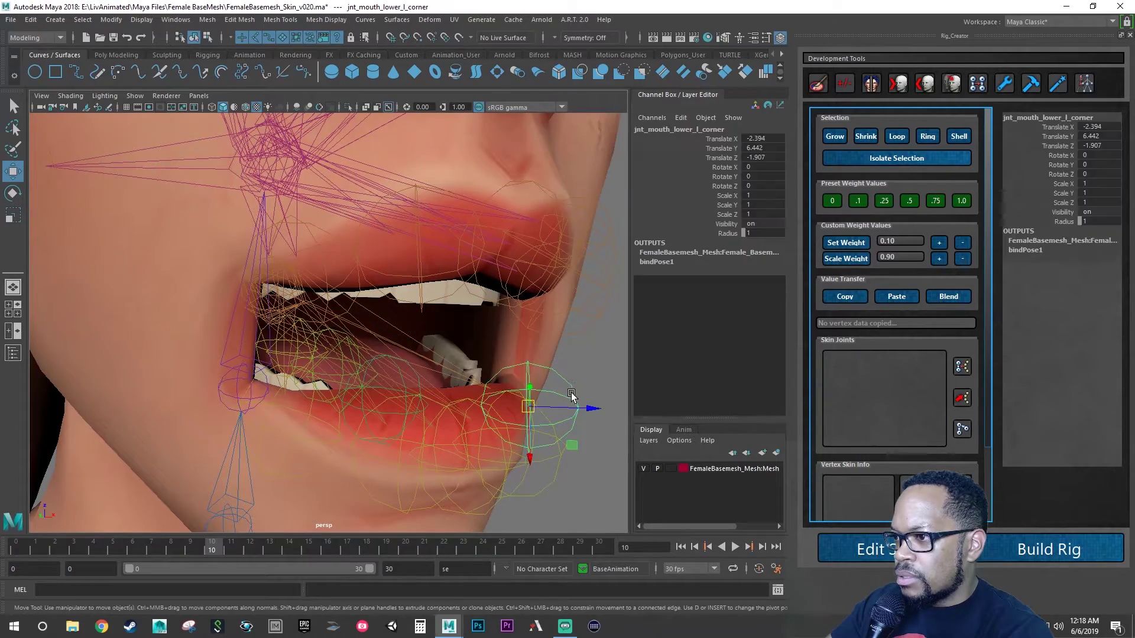
alt+drag(571, 395, 455, 346)
scroll(430, 283, up, 3)
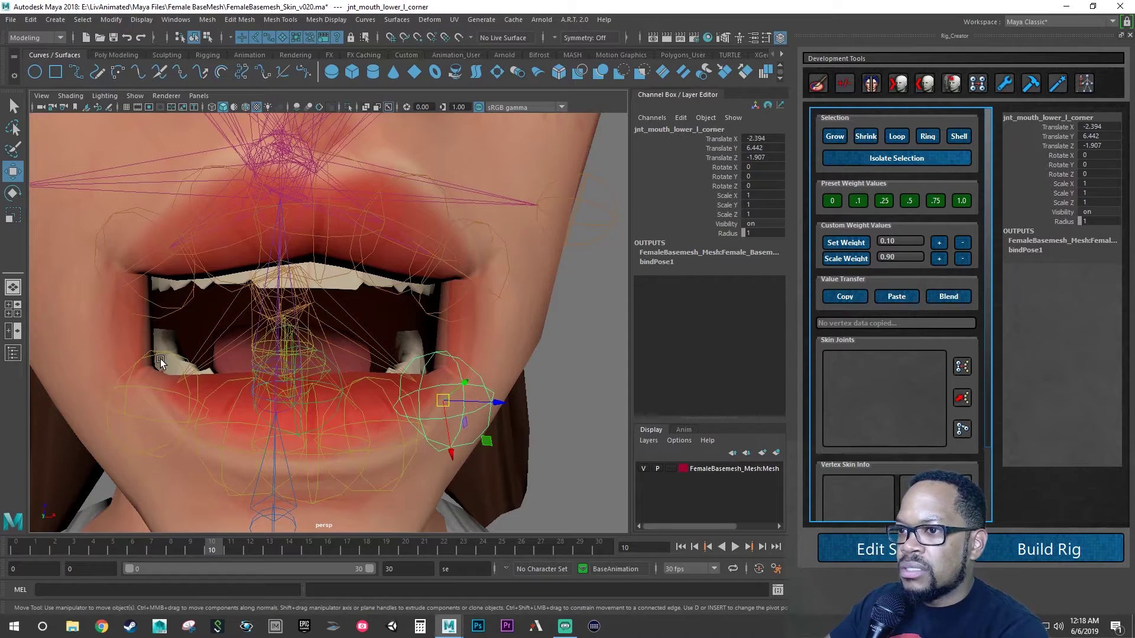
mouse_move(182, 338)
alt+mouse_down()
mouse_move(196, 331)
mouse_move(182, 339)
alt+mouse_up()
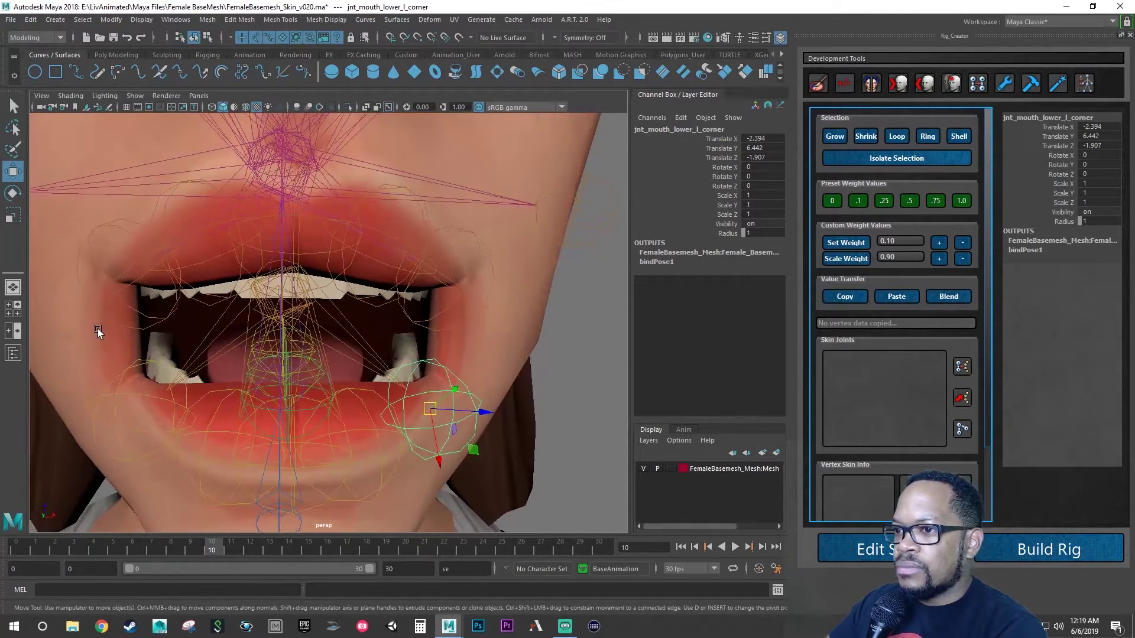
Step: Select the female face mesh and switch it to vertex selection mode around the lower lip
click(76, 331)
right_drag(75, 331, 81, 297)
alt+drag(144, 375, 368, 362)
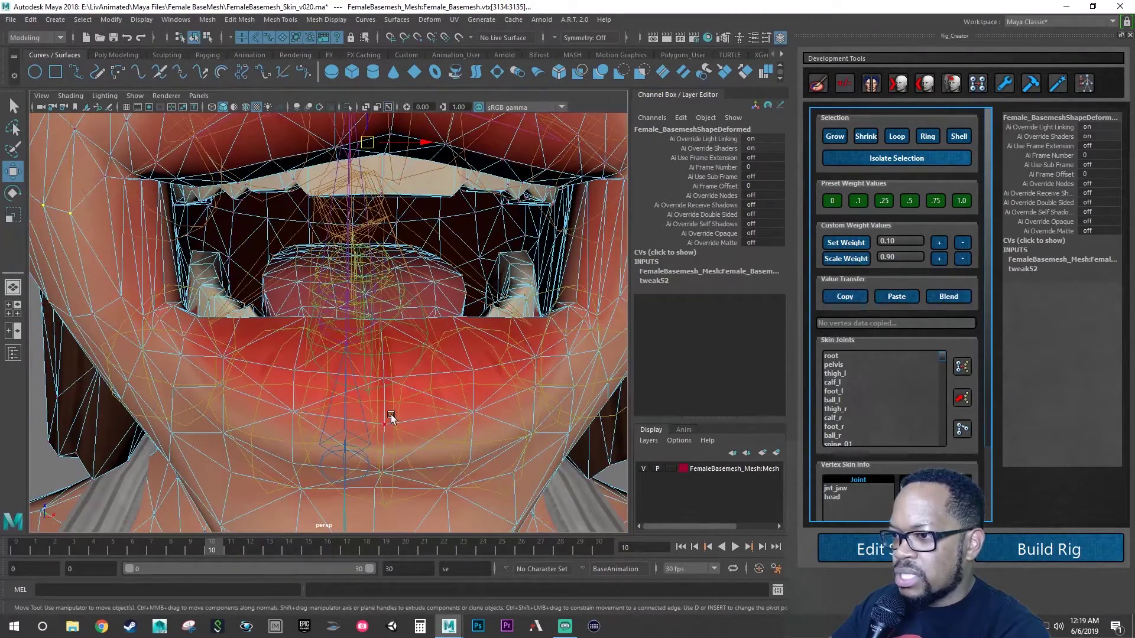
Step: Hide the joints in the perspective view so that the lower lip vertices are unobstructed
click(13, 353)
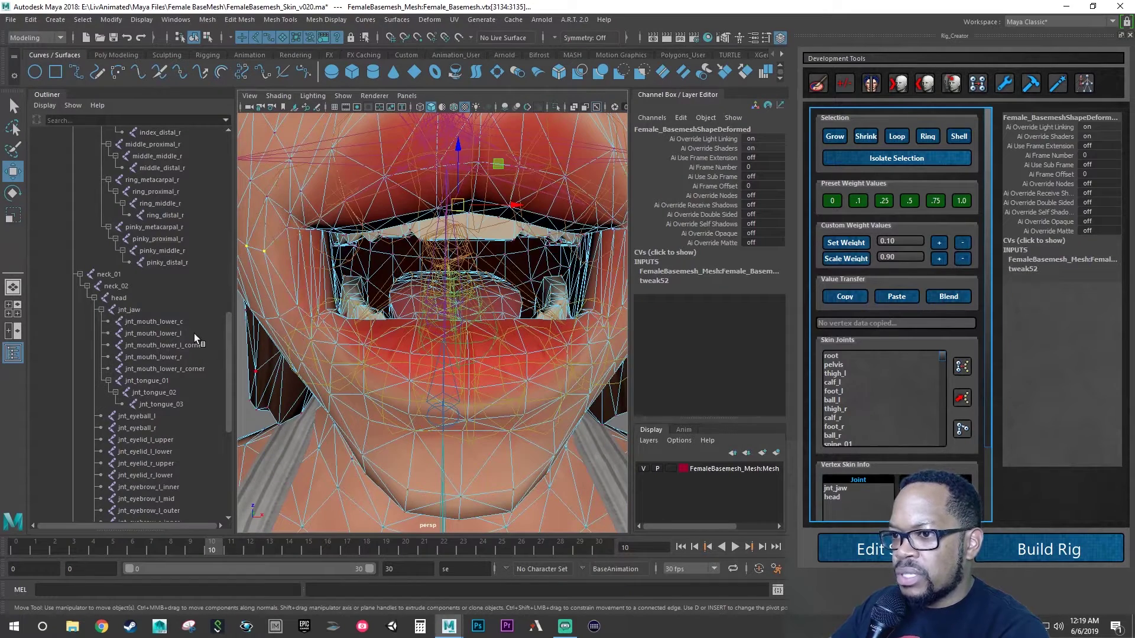
click(9, 361)
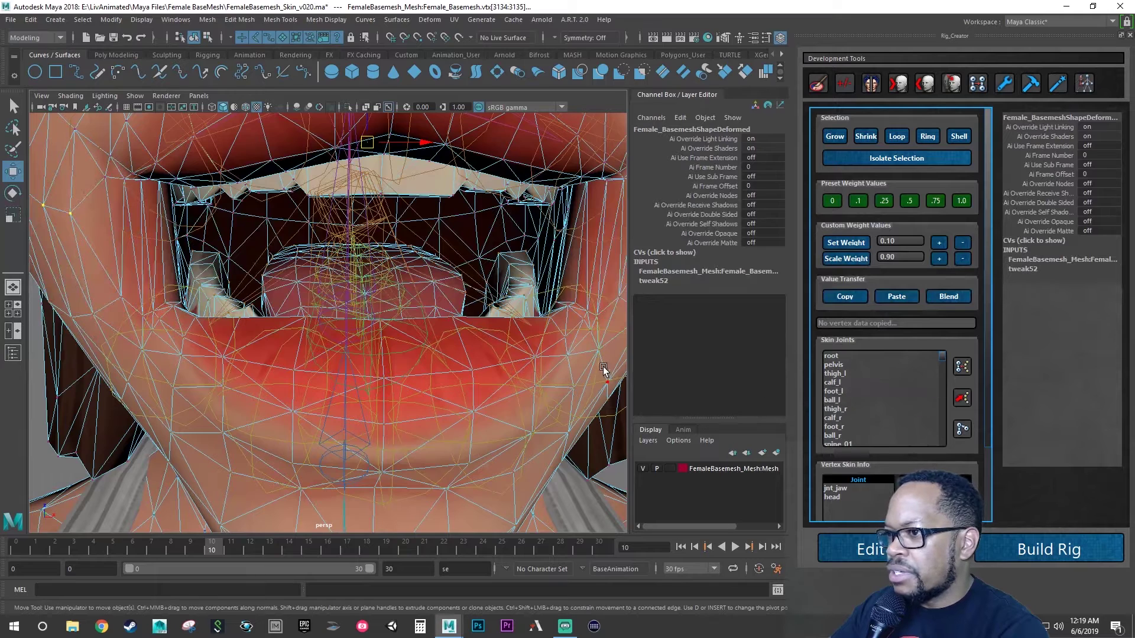
click(141, 97)
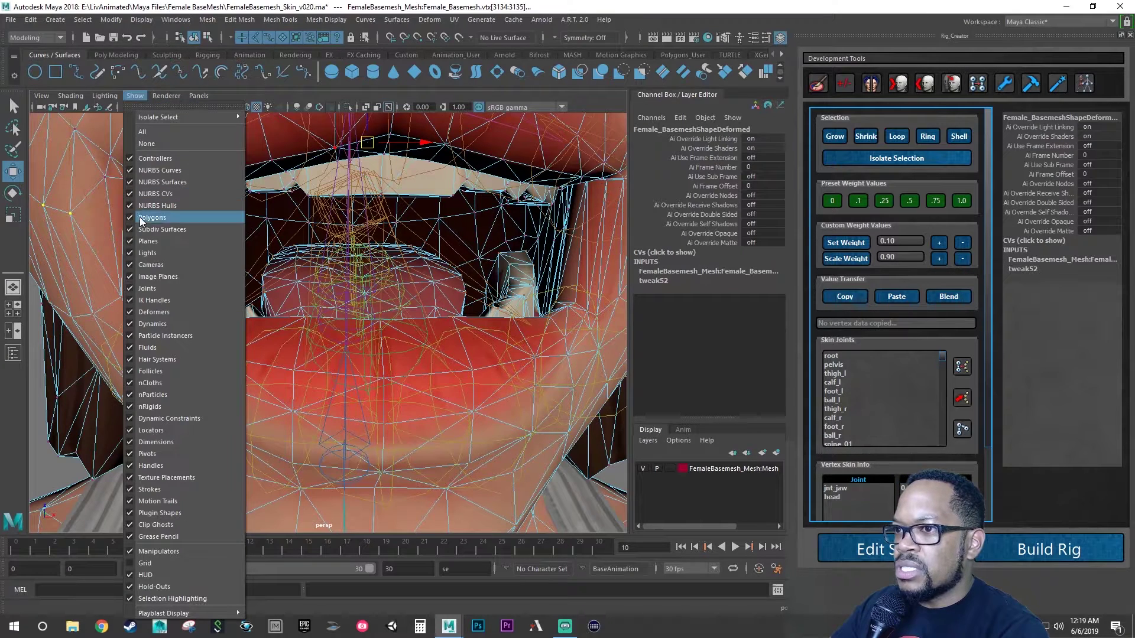
click(143, 289)
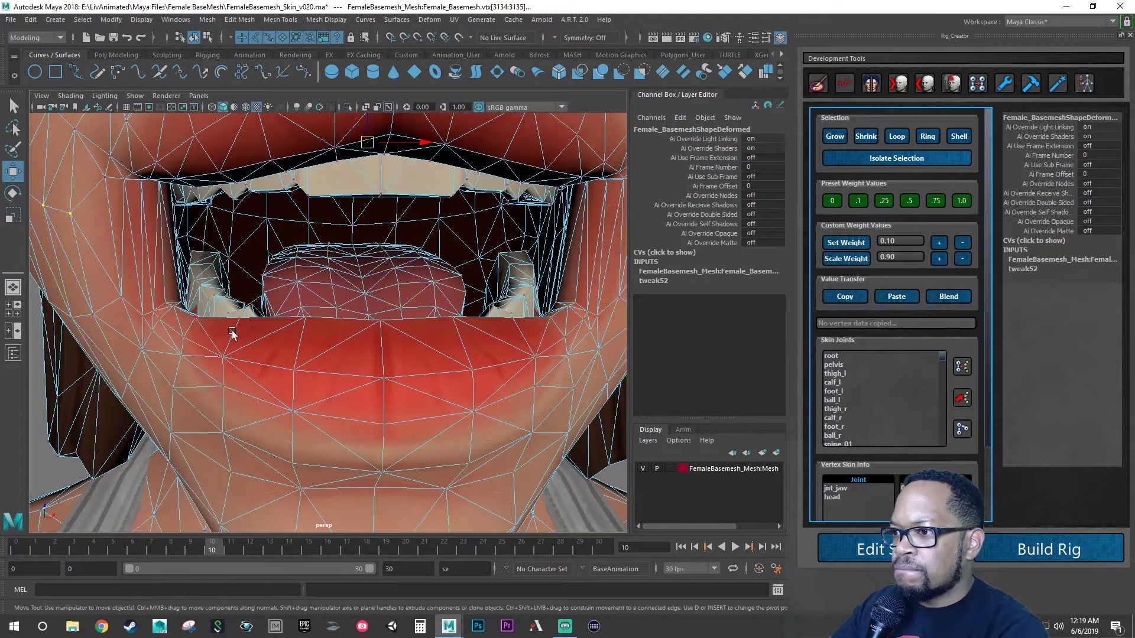
Step: Select the vertical column of vertices at the centre of the lower lip, from its inner rim down to below the lip
scroll(232, 331, up, 5)
scroll(414, 359, down, 3)
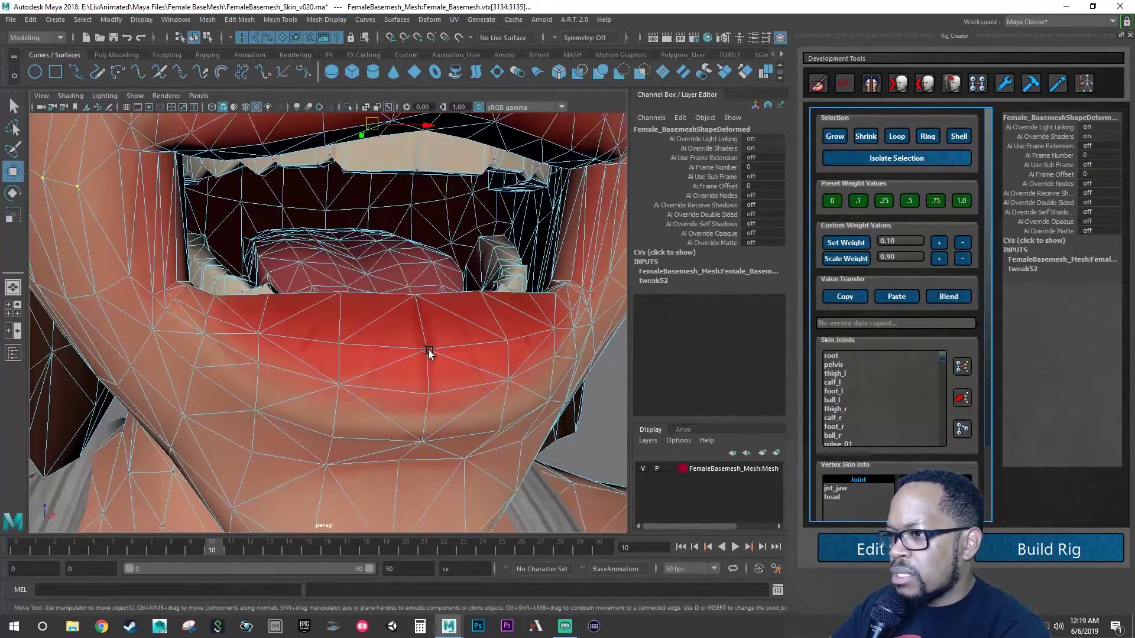
click(426, 351)
shift+click(430, 394)
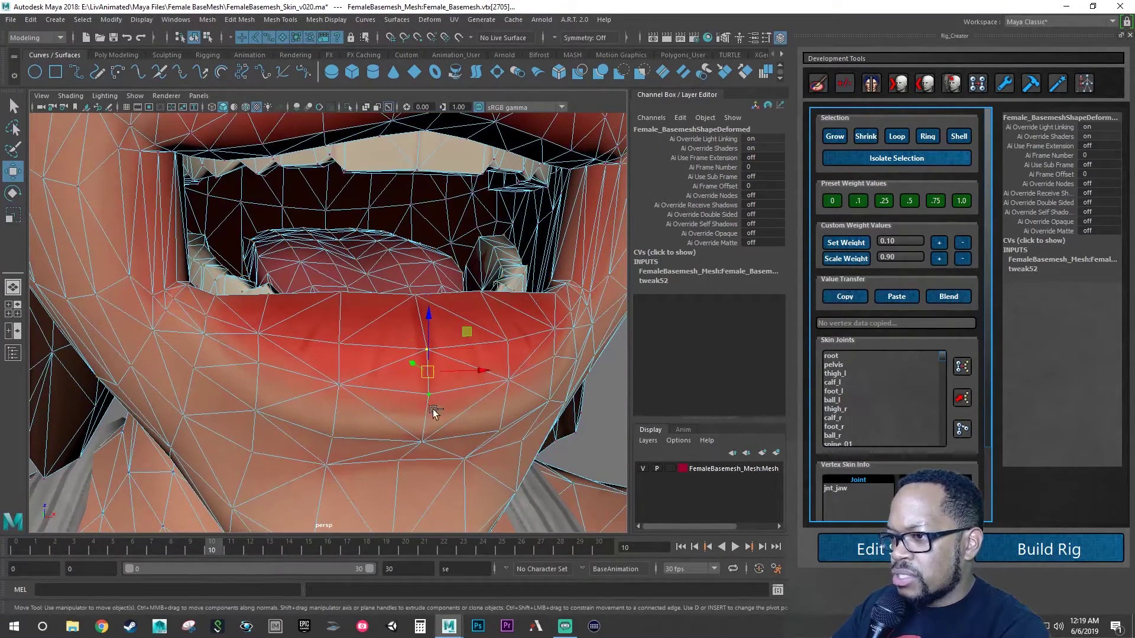
shift+click(423, 443)
alt+drag(428, 353, 426, 376)
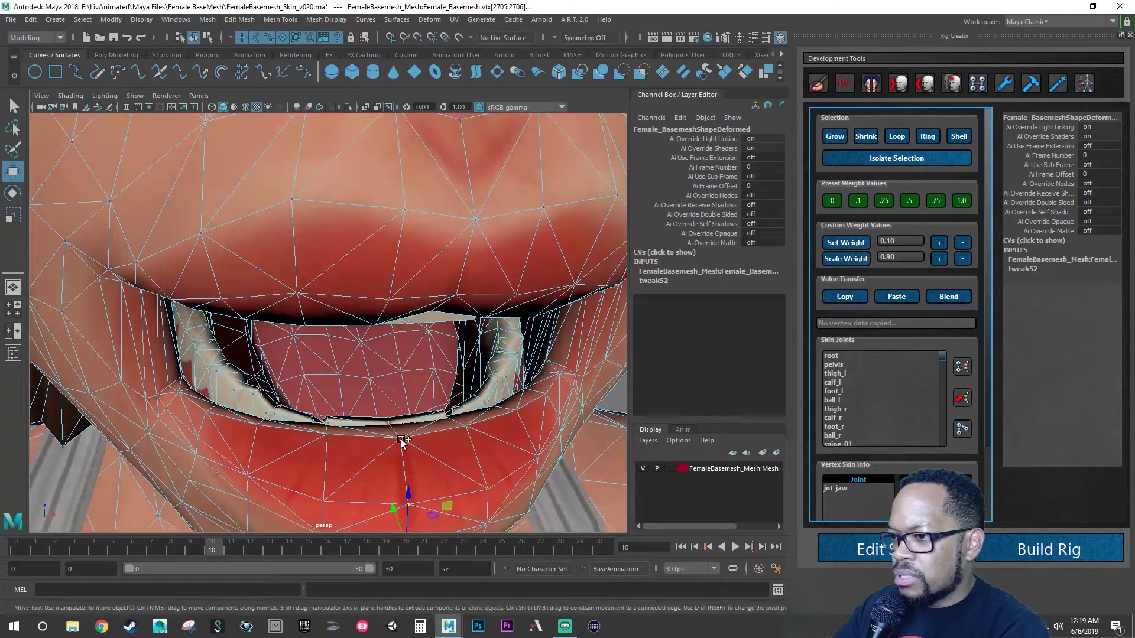
alt+drag(404, 442, 421, 376)
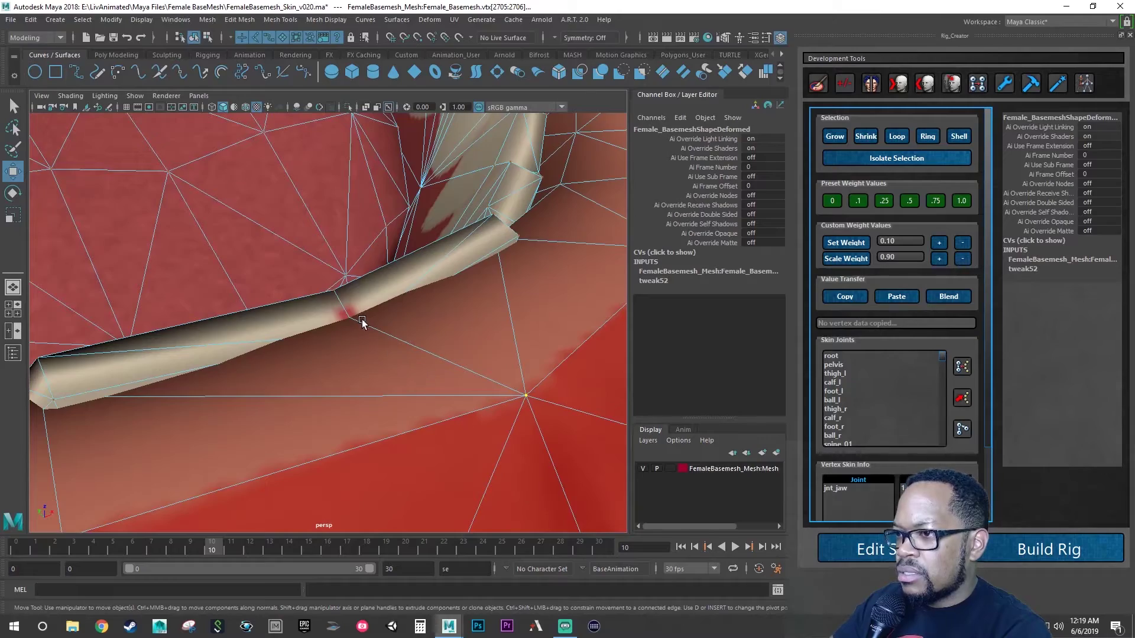
Step: Examine the selected centre lip vertices in wireframe, frame them, and return to shaded display
click(211, 106)
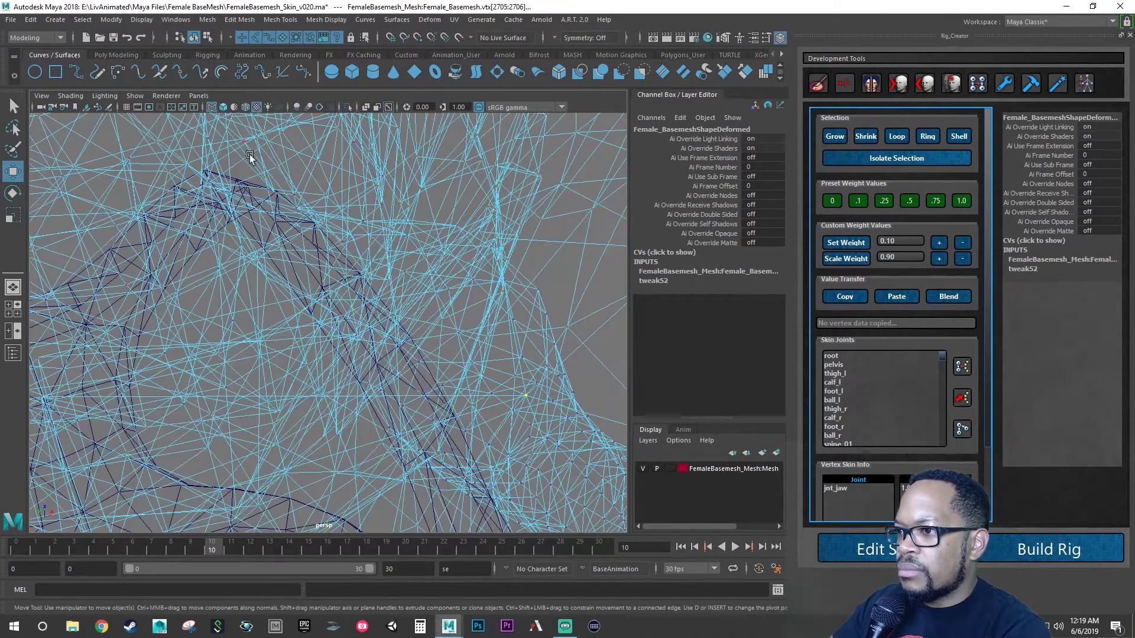
alt+drag(419, 353, 422, 351)
scroll(421, 347, up, 5)
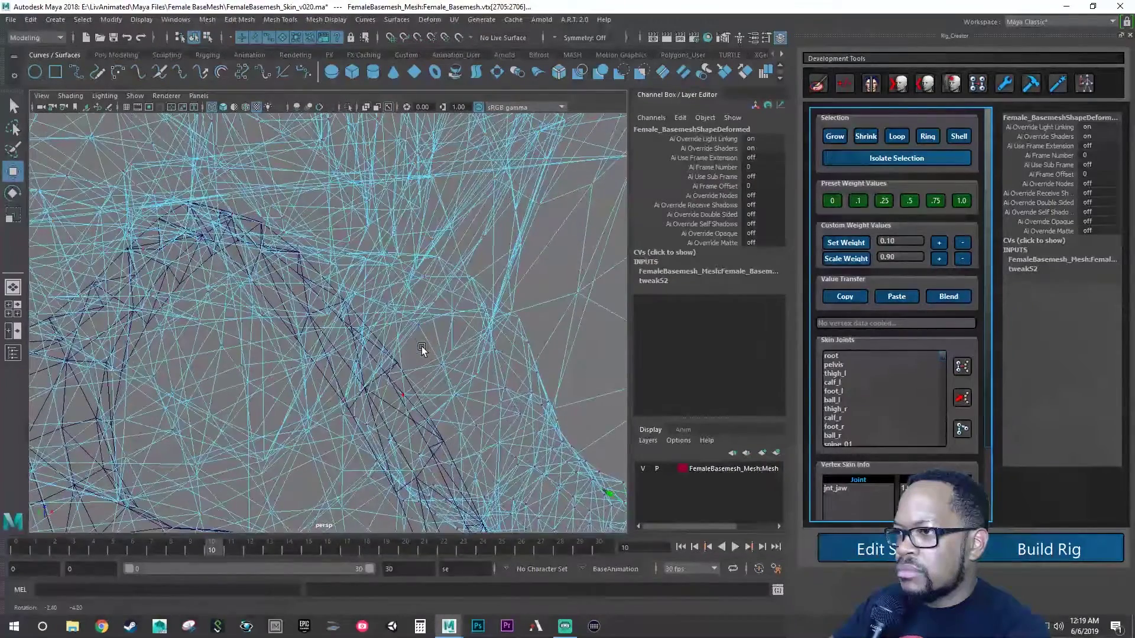
scroll(434, 306, up, 3)
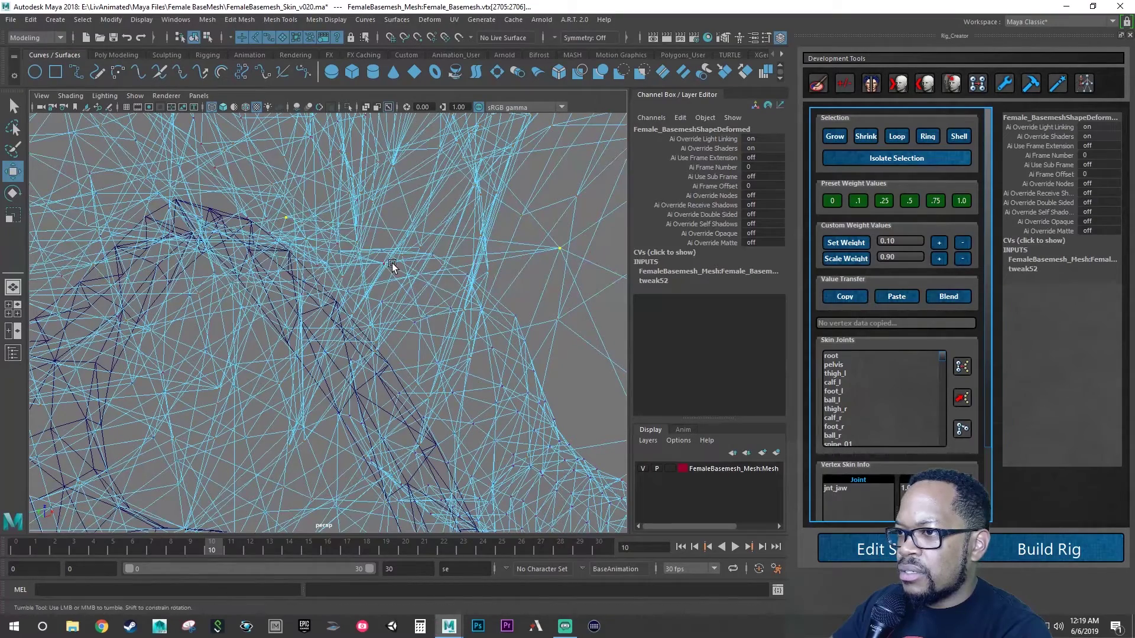
key(f)
mouse_move(391, 264)
alt+mouse_down()
mouse_move(392, 296)
mouse_move(483, 271)
mouse_move(443, 266)
mouse_move(264, 125)
mouse_move(396, 282)
alt+mouse_up()
key(5)
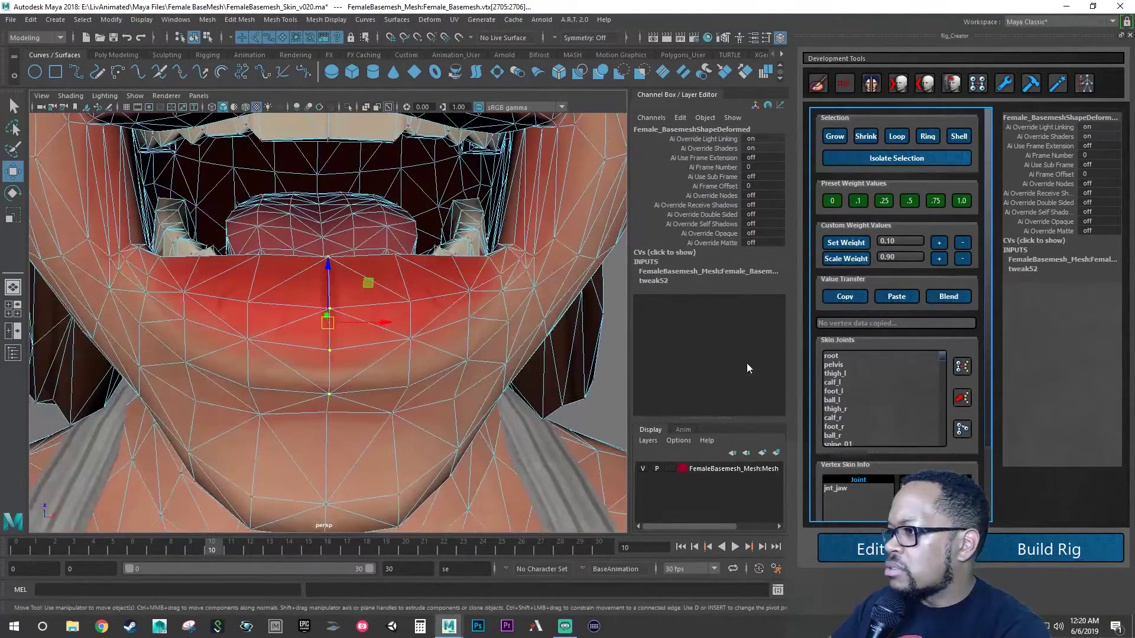
Step: Assign the selected centre lip vertices a skin weight of 1.0 on jnt_mouth_lower_c
scroll(865, 410, down, 10)
scroll(864, 406, down, 7)
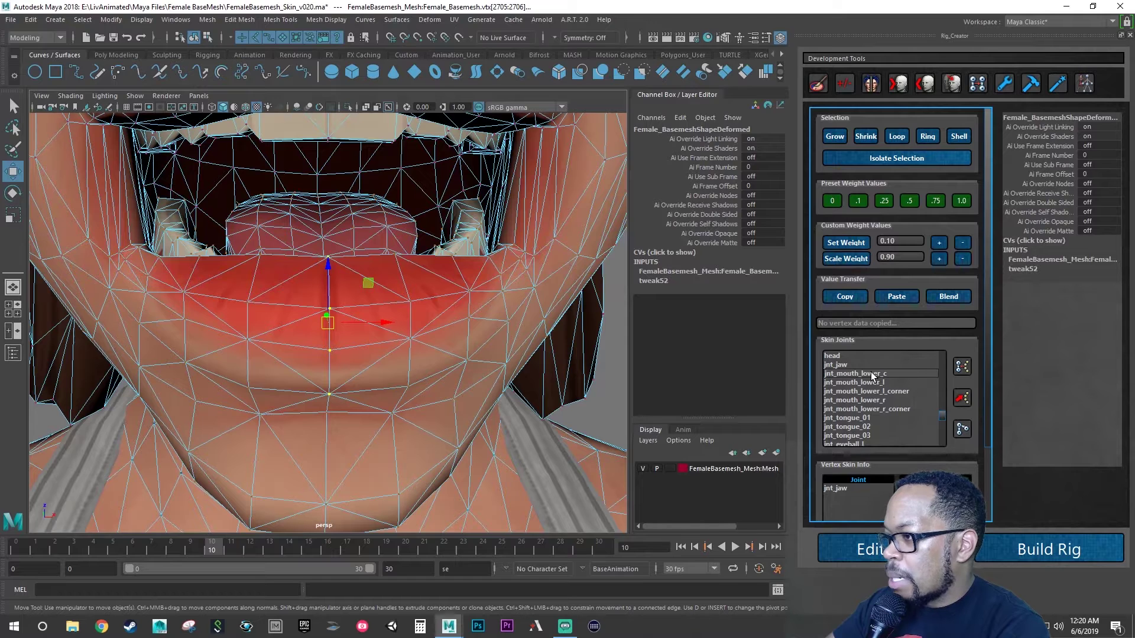
click(872, 375)
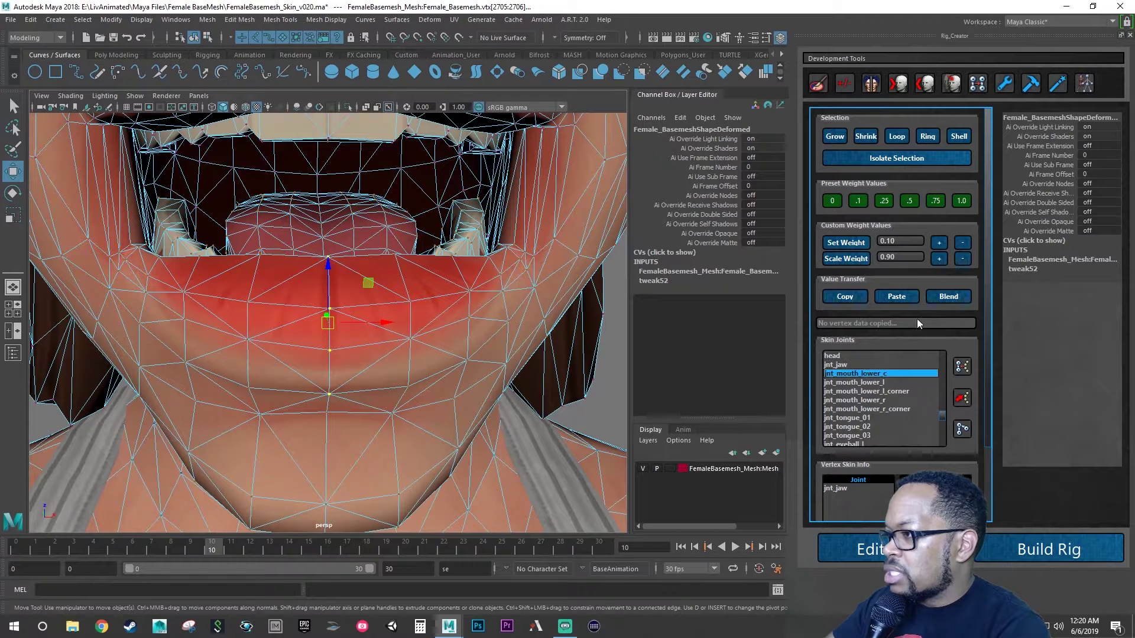
click(962, 205)
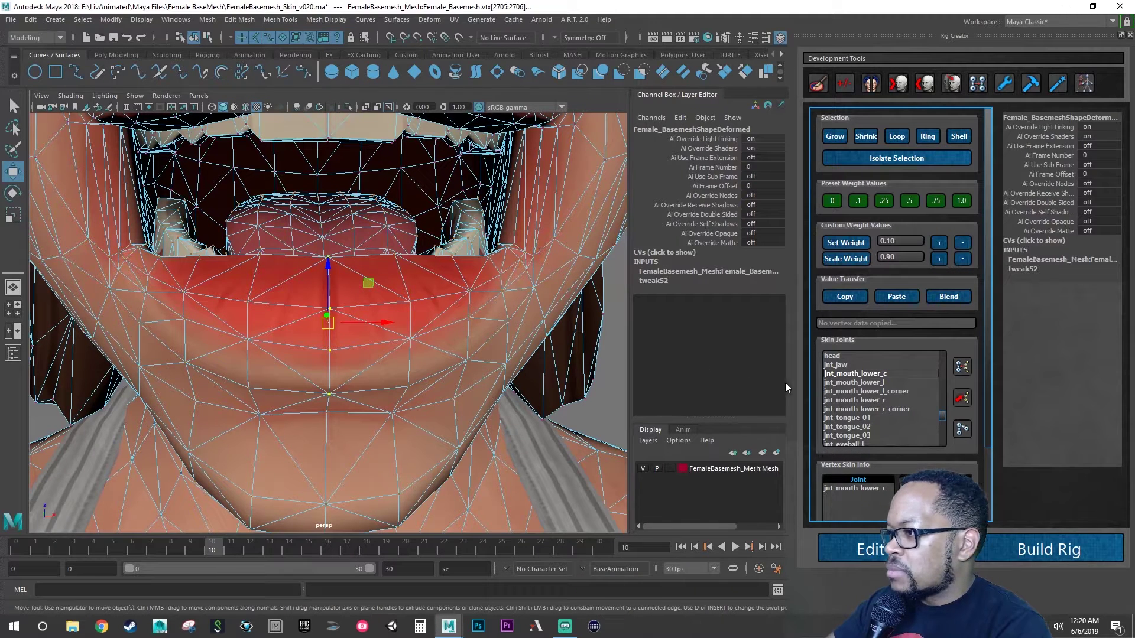
Step: Choose jnt_mouth_lower_l as the weighting joint and select the neighbouring vertex column on the character's left side of the lower lip
click(851, 383)
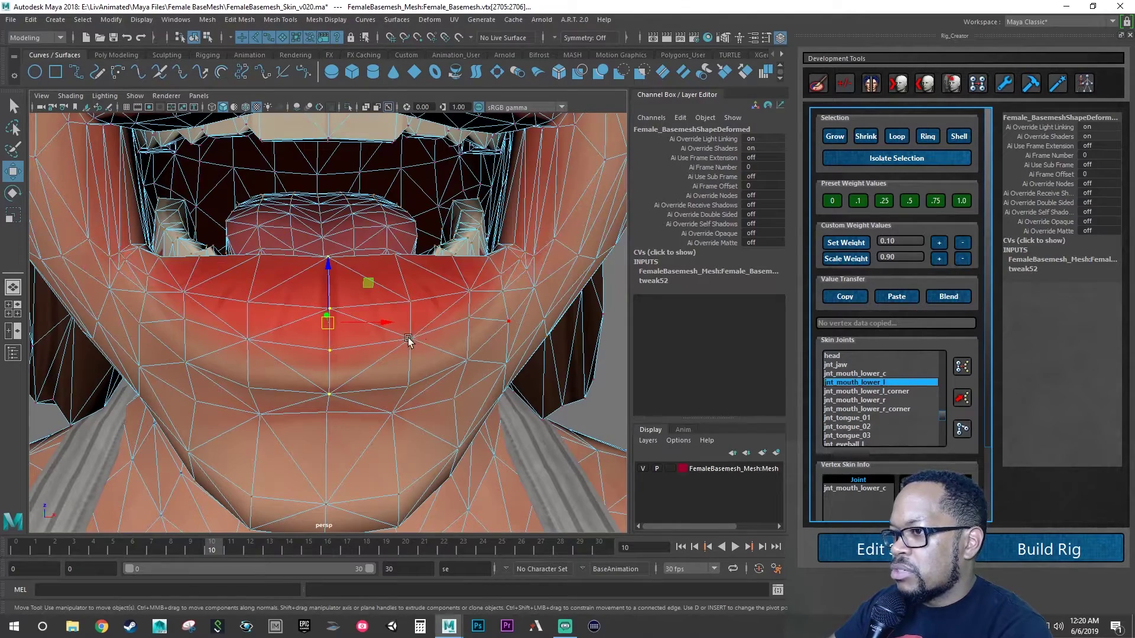
alt+drag(408, 340, 397, 267)
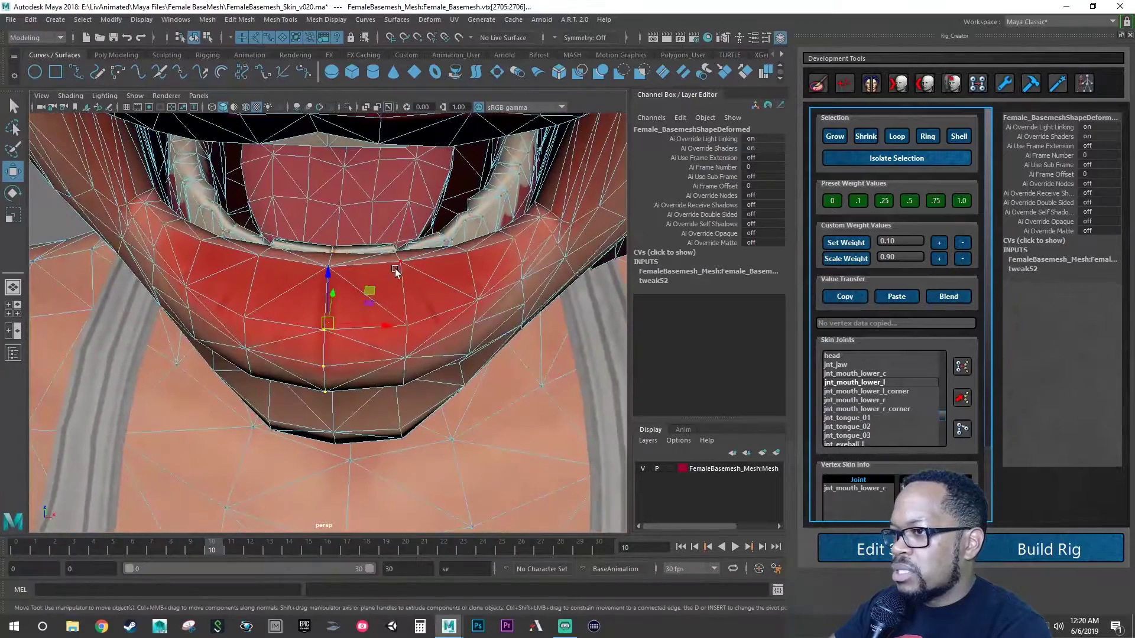
click(399, 263)
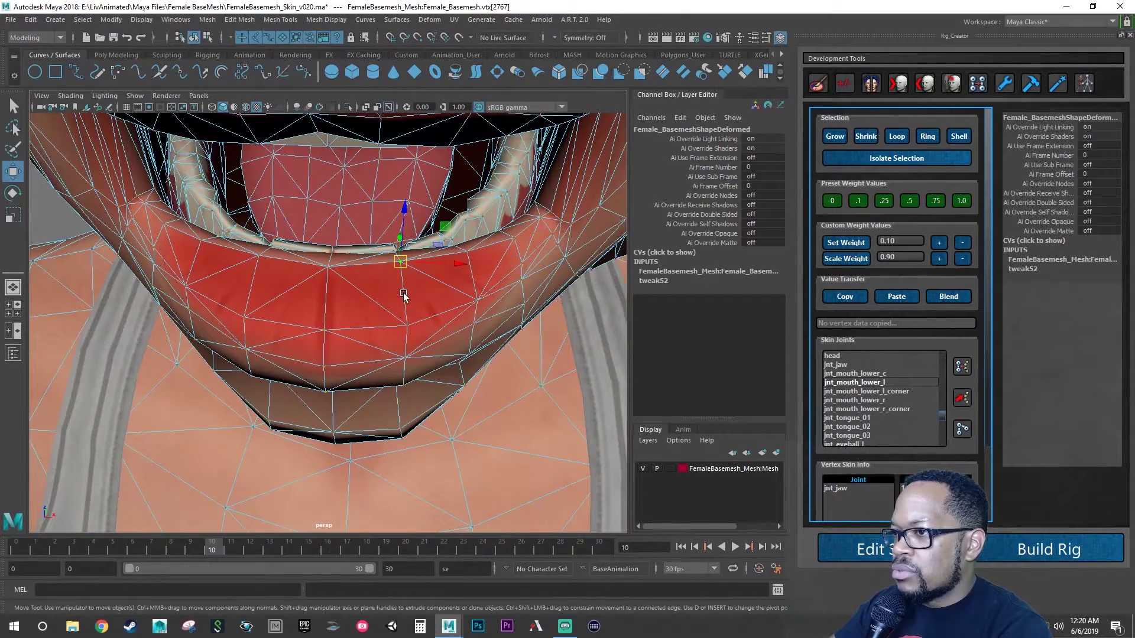
shift+click(405, 326)
mouse_move(406, 357)
alt+mouse_down()
mouse_move(417, 383)
mouse_move(423, 331)
mouse_move(426, 364)
alt+mouse_up()
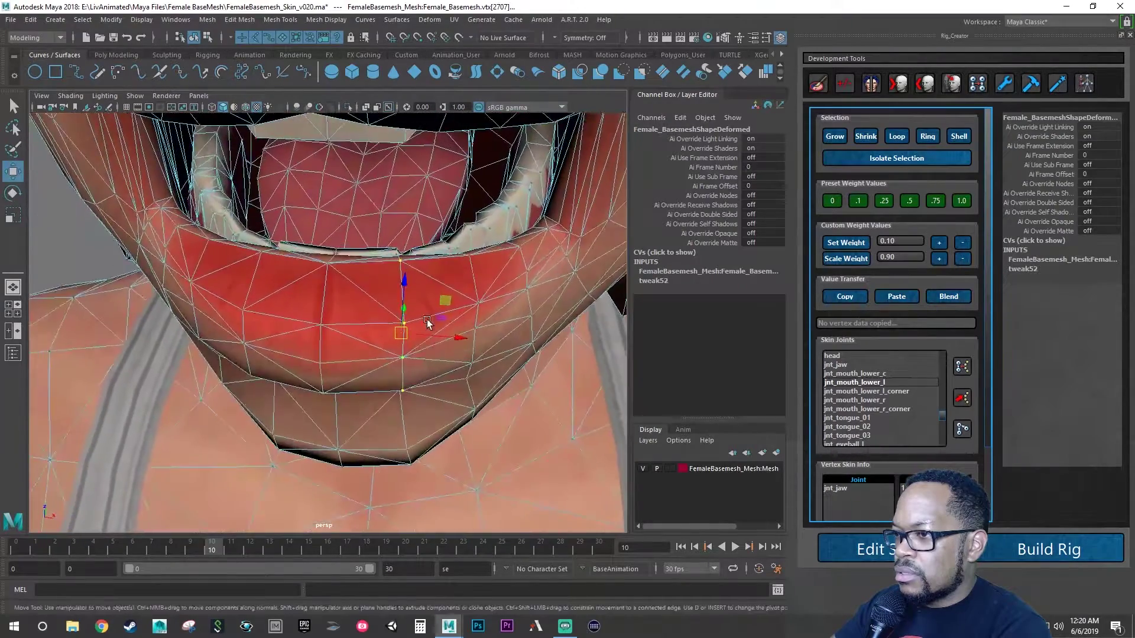
alt+drag(427, 295, 413, 309)
alt+right_drag(414, 309, 523, 296)
alt+drag(484, 267, 423, 325)
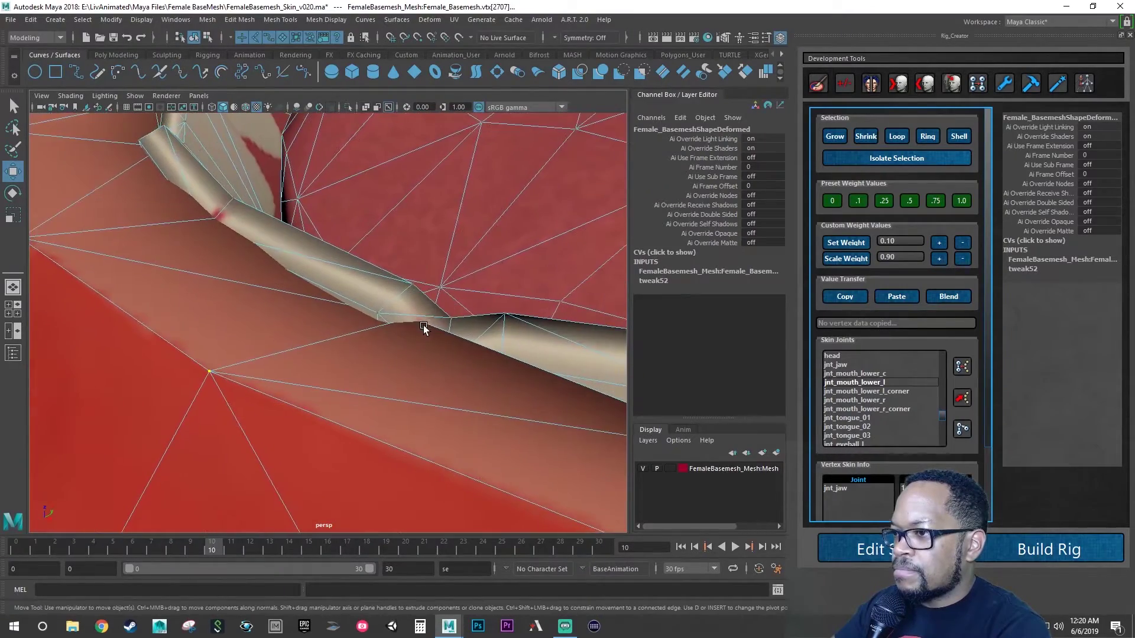
Step: Examine the selected left lip vertices in wireframe, frame them, and switch back to shaded display
click(212, 107)
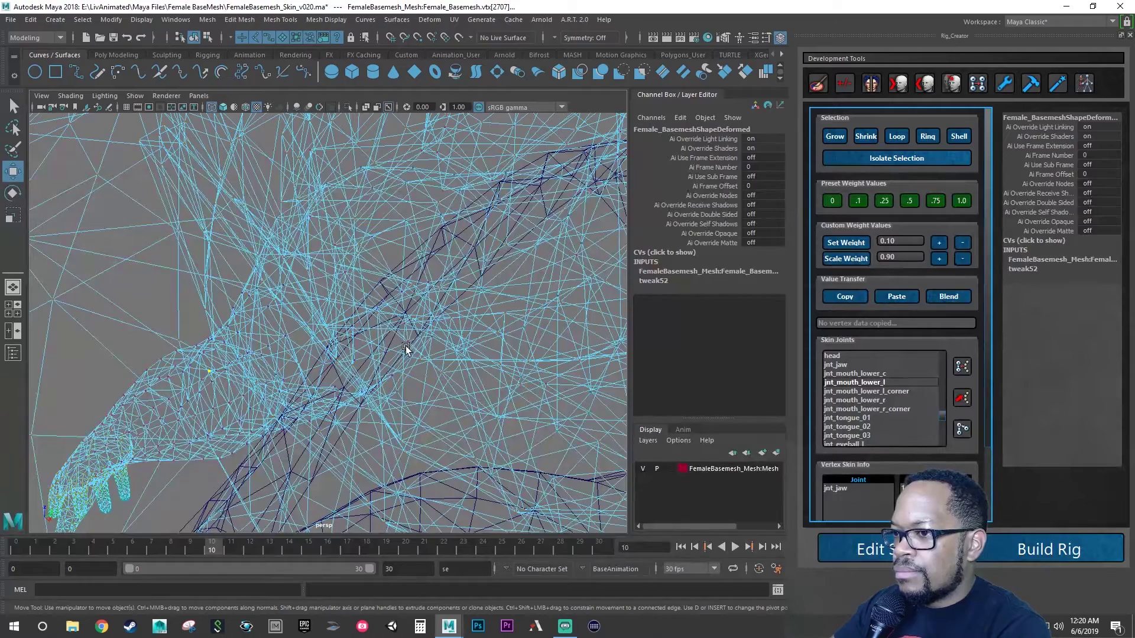
alt+drag(405, 346, 395, 341)
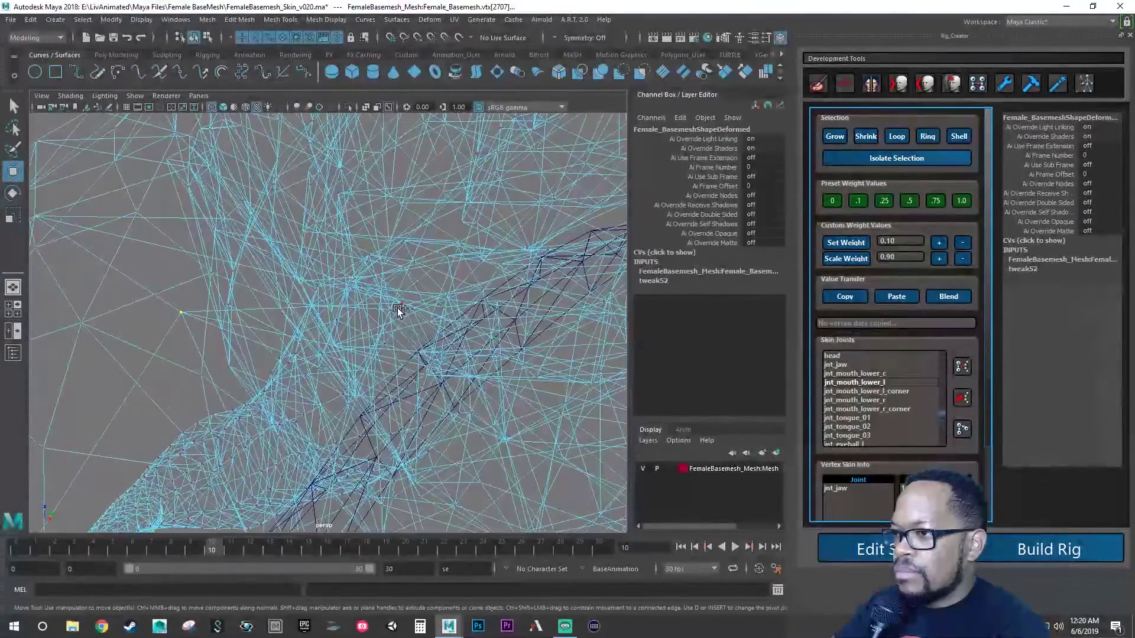
key(f)
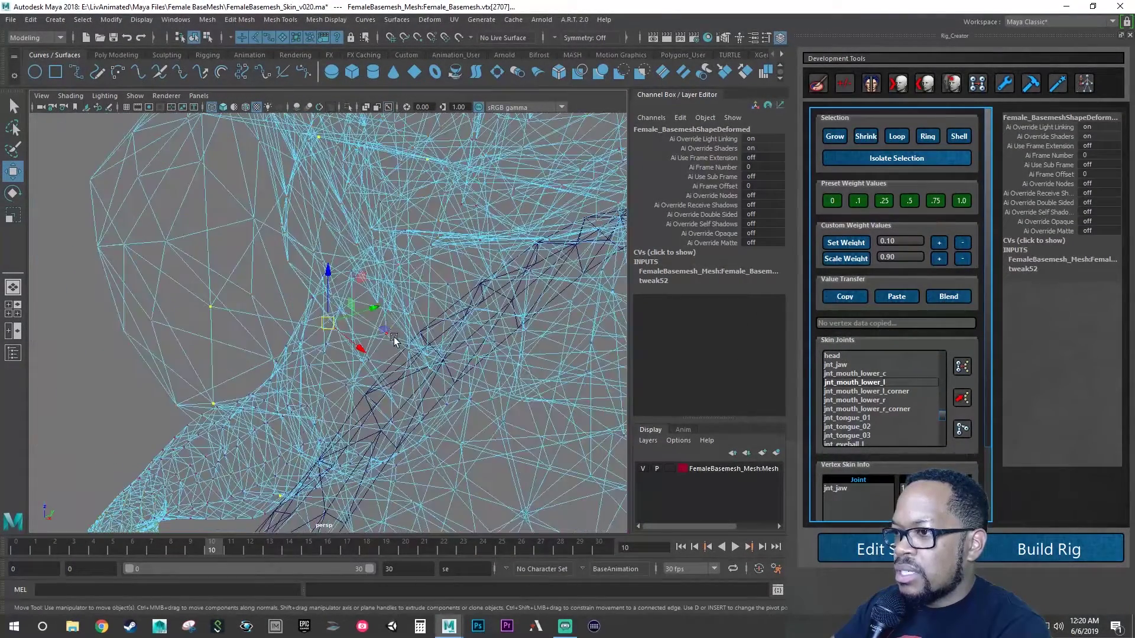
mouse_move(387, 333)
alt+mouse_down()
mouse_move(351, 348)
mouse_move(263, 329)
mouse_move(274, 345)
mouse_move(366, 340)
alt+mouse_up()
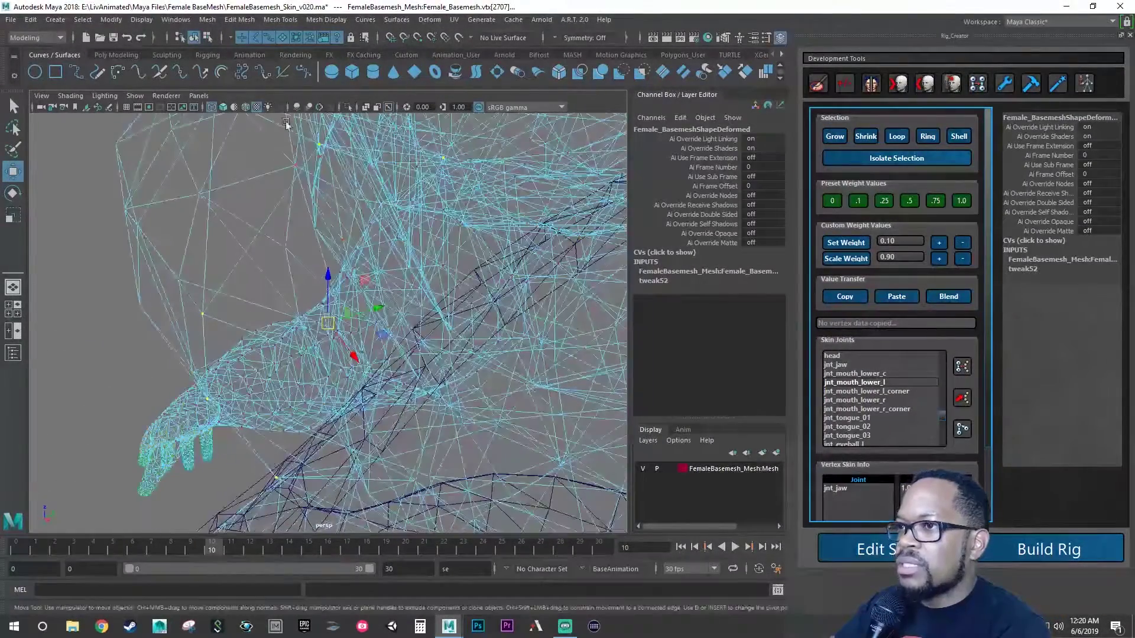
click(223, 107)
Step: Assign the selected left lip vertices a skin weight of 1.0 on jnt_mouth_lower_l
alt+right_drag(233, 118, 298, 213)
mouse_move(298, 213)
alt+mouse_down()
mouse_move(326, 204)
mouse_move(269, 204)
mouse_move(278, 221)
mouse_move(288, 213)
alt+mouse_up()
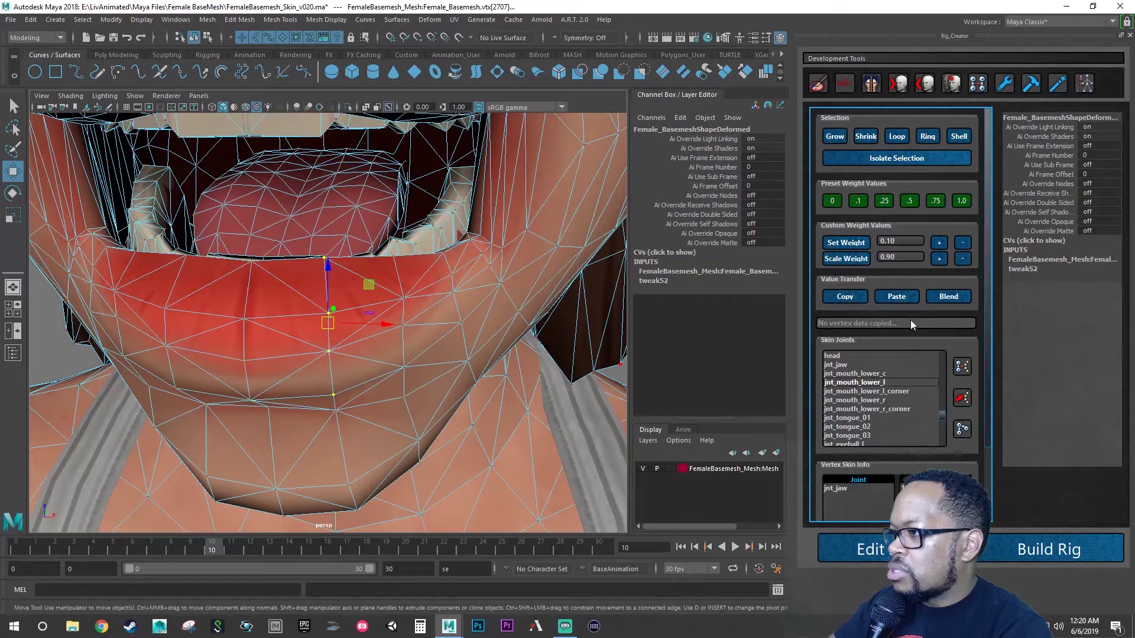
click(960, 201)
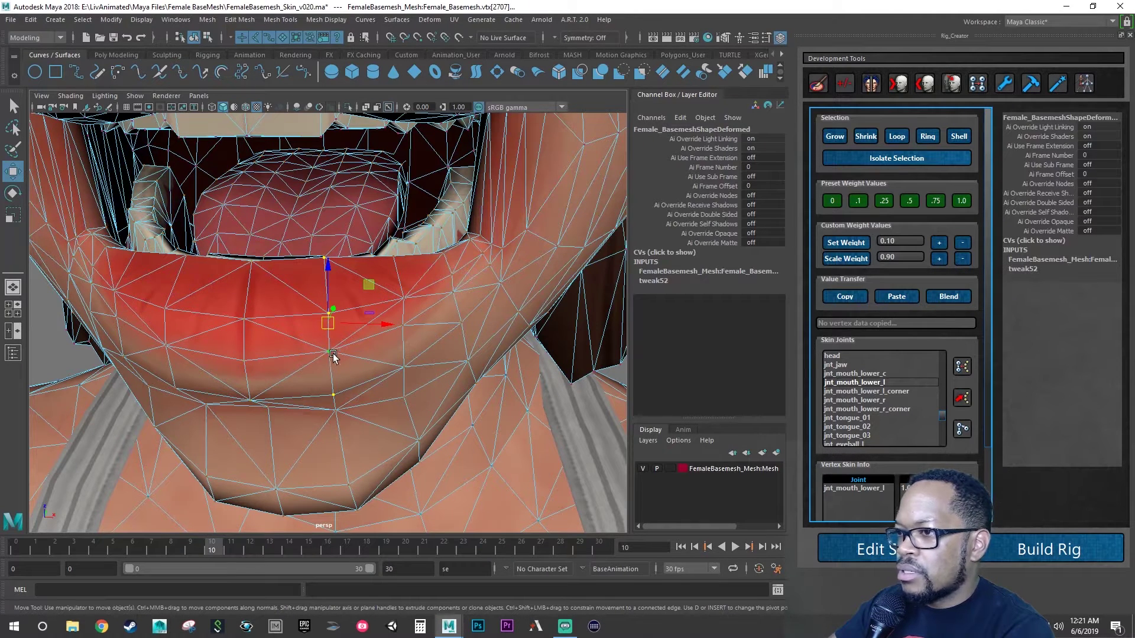
Step: Show the Outliner, turn joint display back on in the viewport, and check the joints around the lower lip
alt+drag(332, 353, 498, 357)
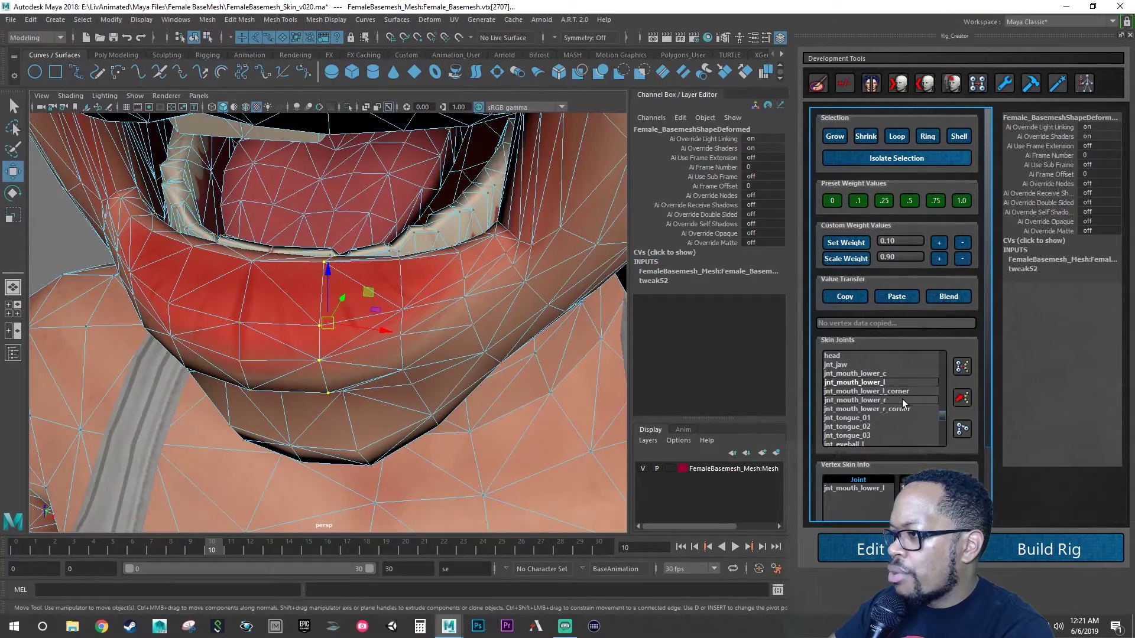
alt+drag(472, 387, 440, 334)
click(13, 353)
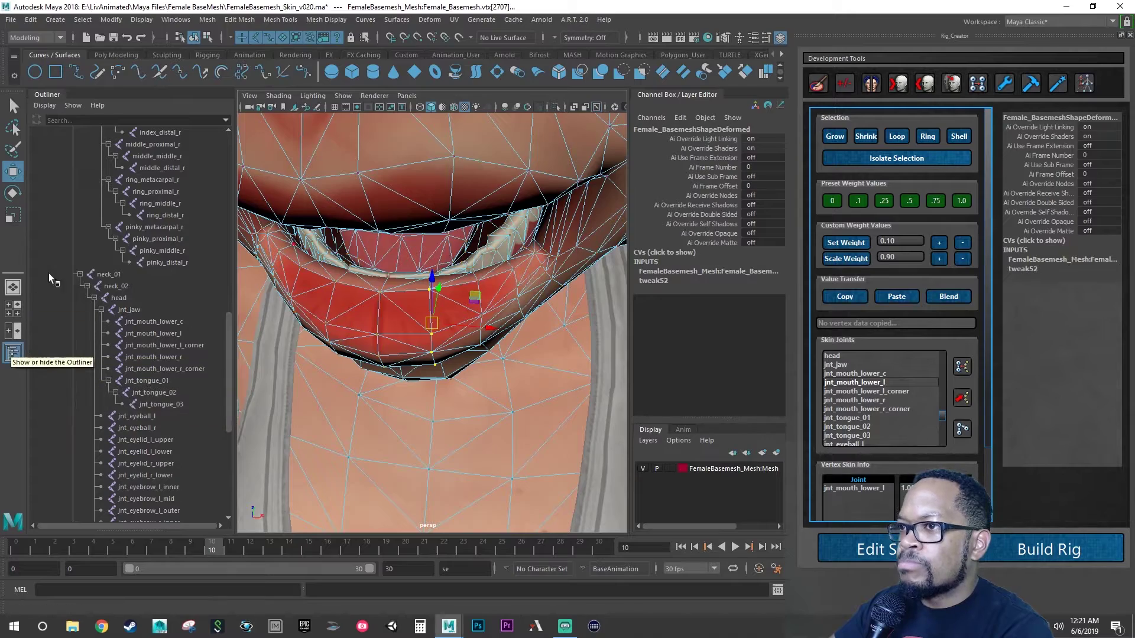
click(342, 96)
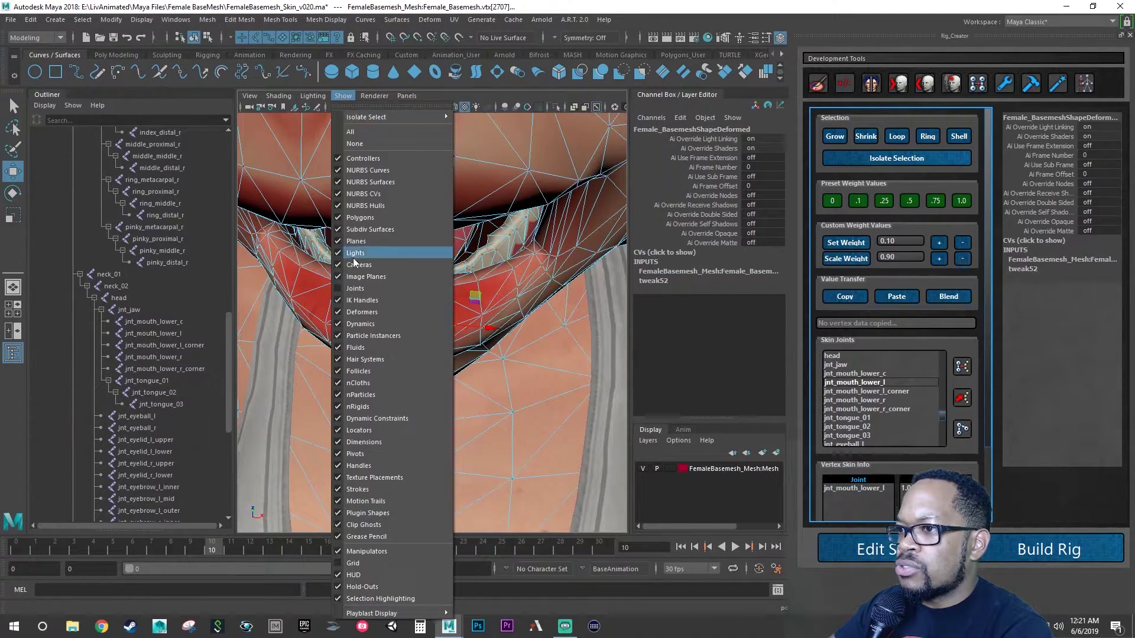
click(355, 289)
alt+drag(416, 320, 392, 324)
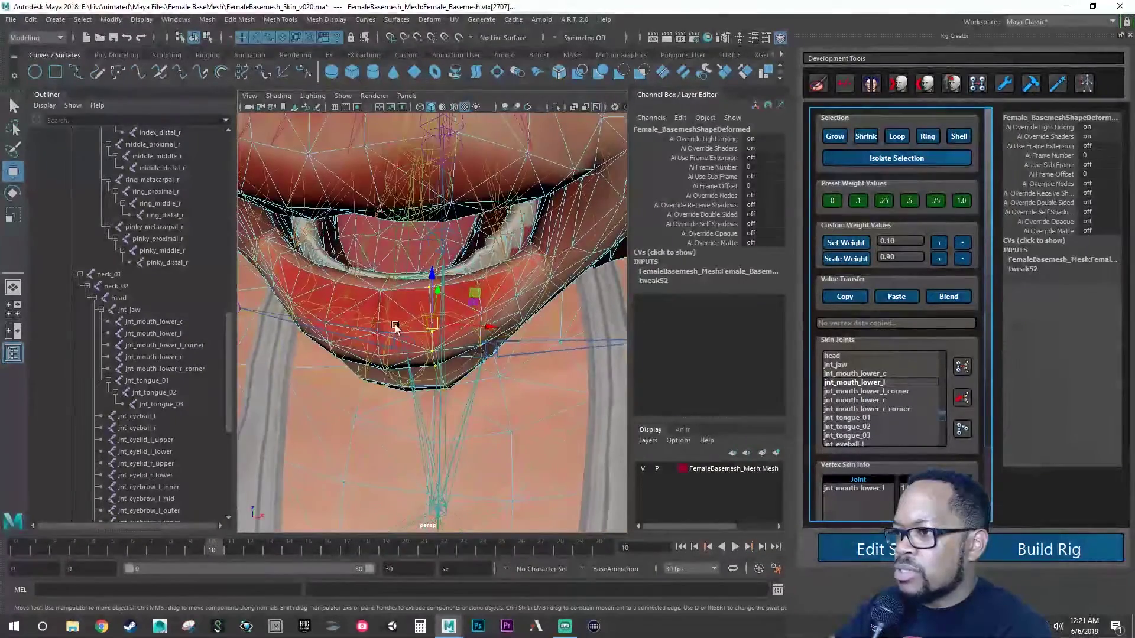
alt+drag(488, 324, 491, 289)
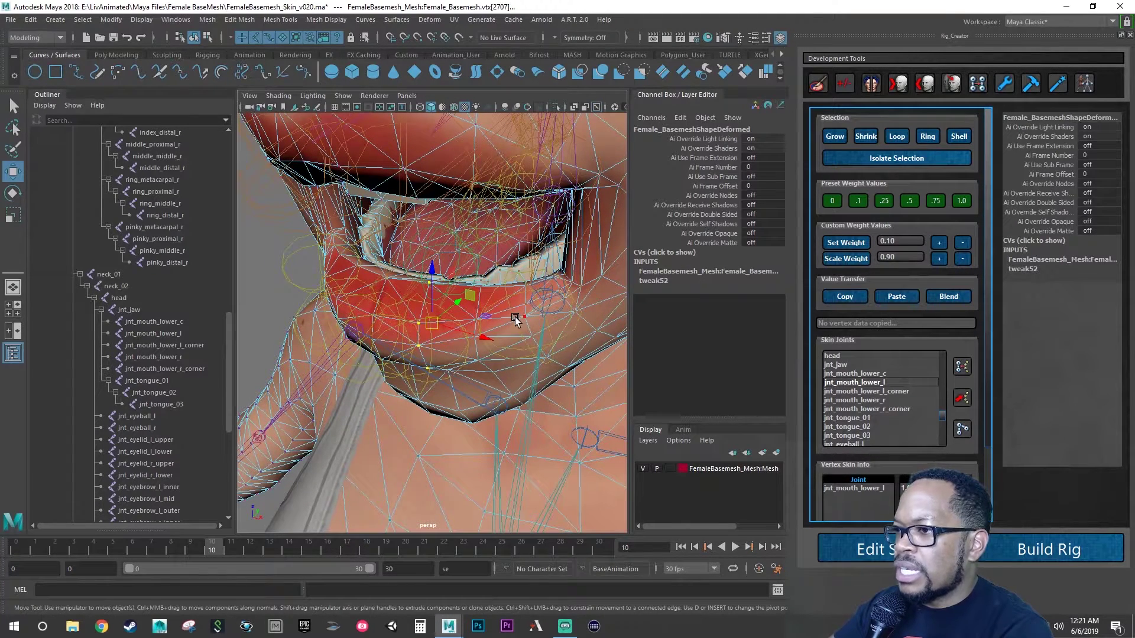
Step: Hide the Outliner and turn off joint display in the viewport, keeping the mesh in shaded display
click(12, 354)
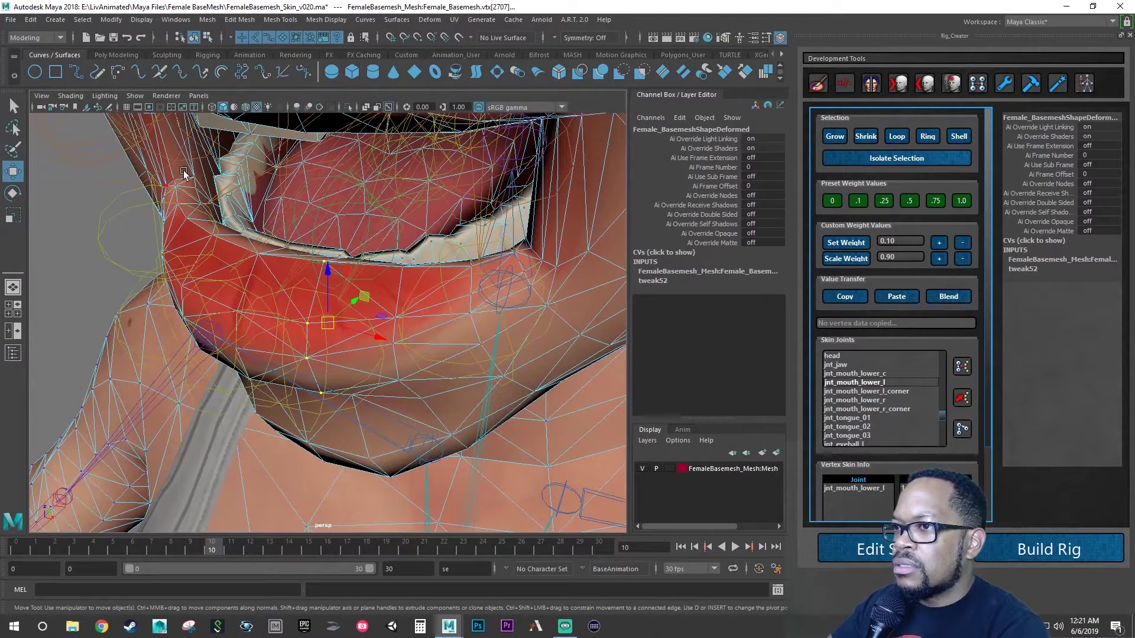
click(211, 107)
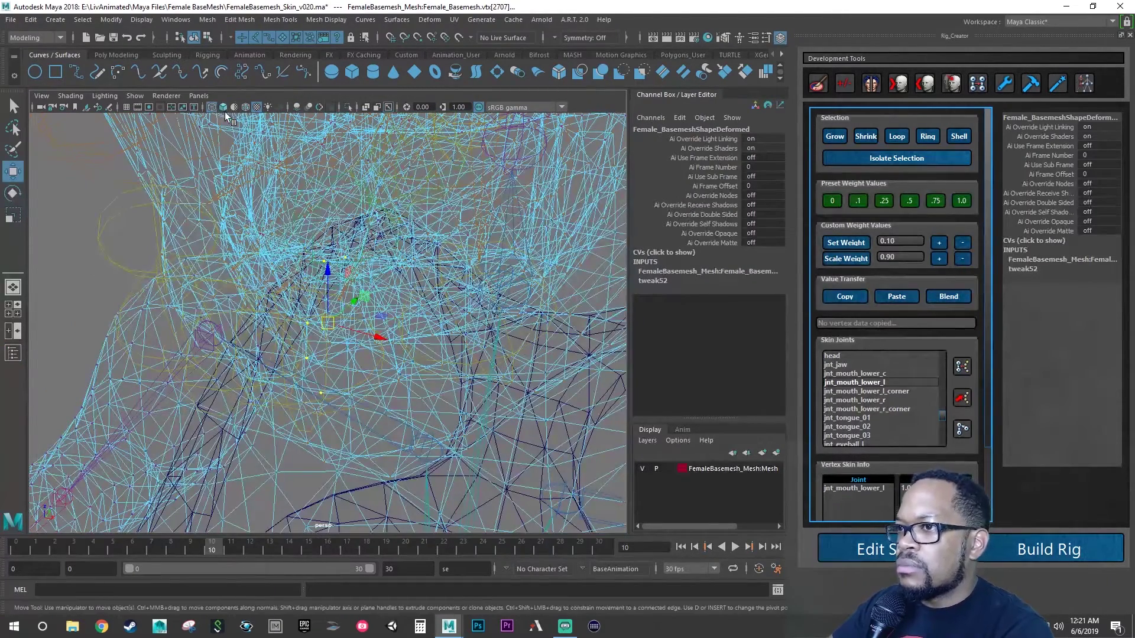
click(224, 107)
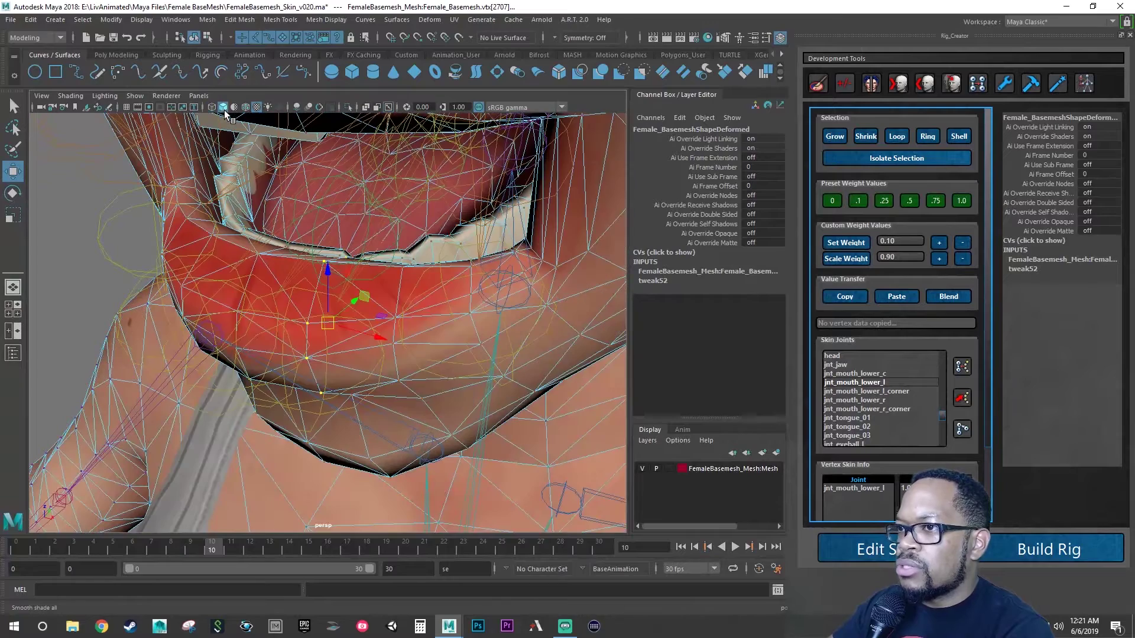
click(141, 95)
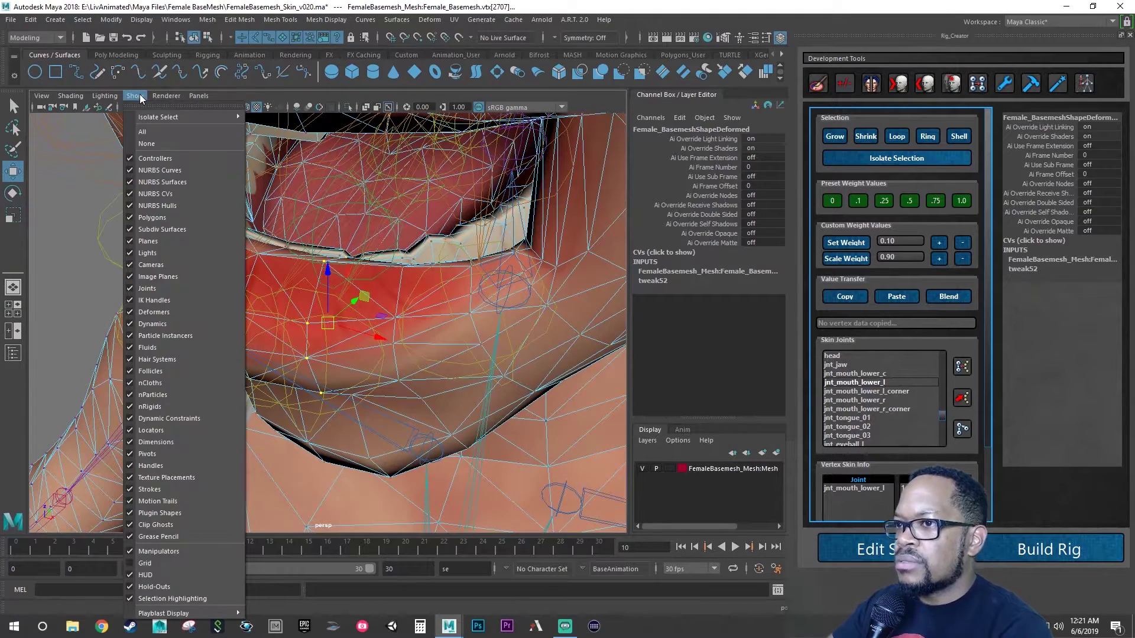
click(145, 288)
alt+drag(417, 332, 388, 284)
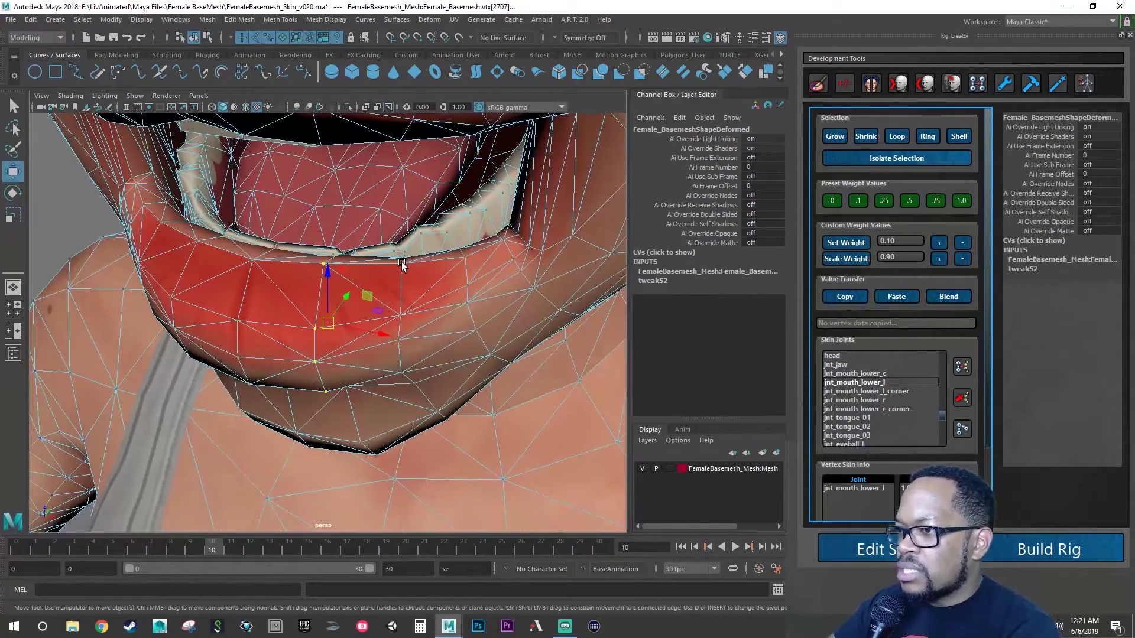
Step: Select the vertex column beside the jnt_mouth_lower_l vertices, on the side toward the character's left mouth corner, down to below the lip
click(401, 263)
shift+click(400, 315)
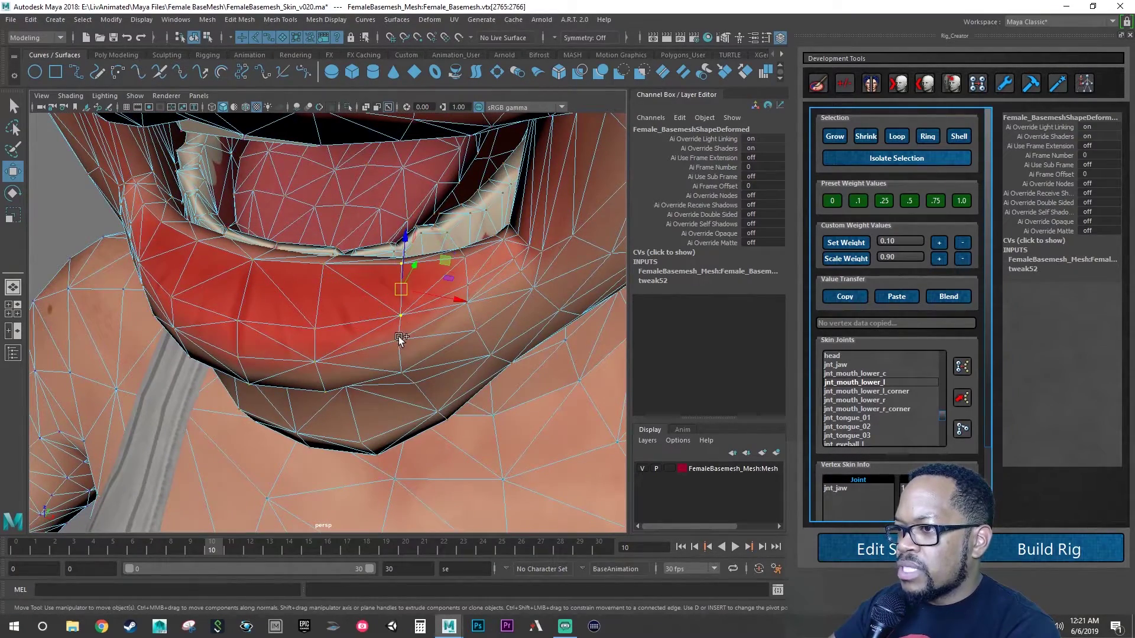
mouse_move(420, 367)
alt+mouse_down()
mouse_move(418, 317)
mouse_move(418, 355)
alt+mouse_up()
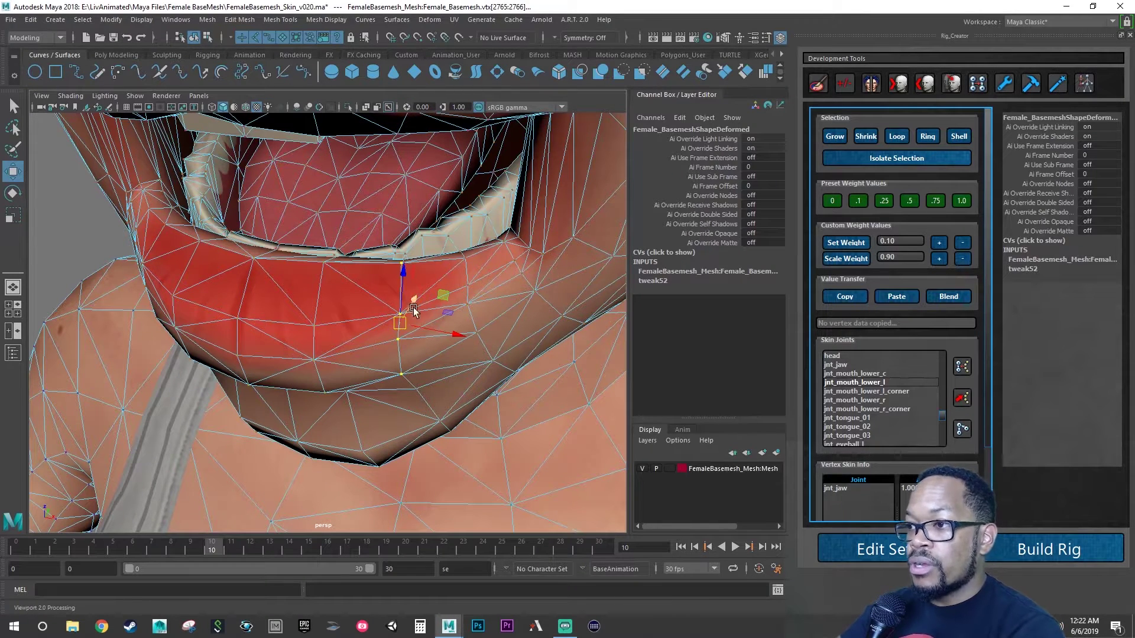
alt+drag(466, 318, 464, 337)
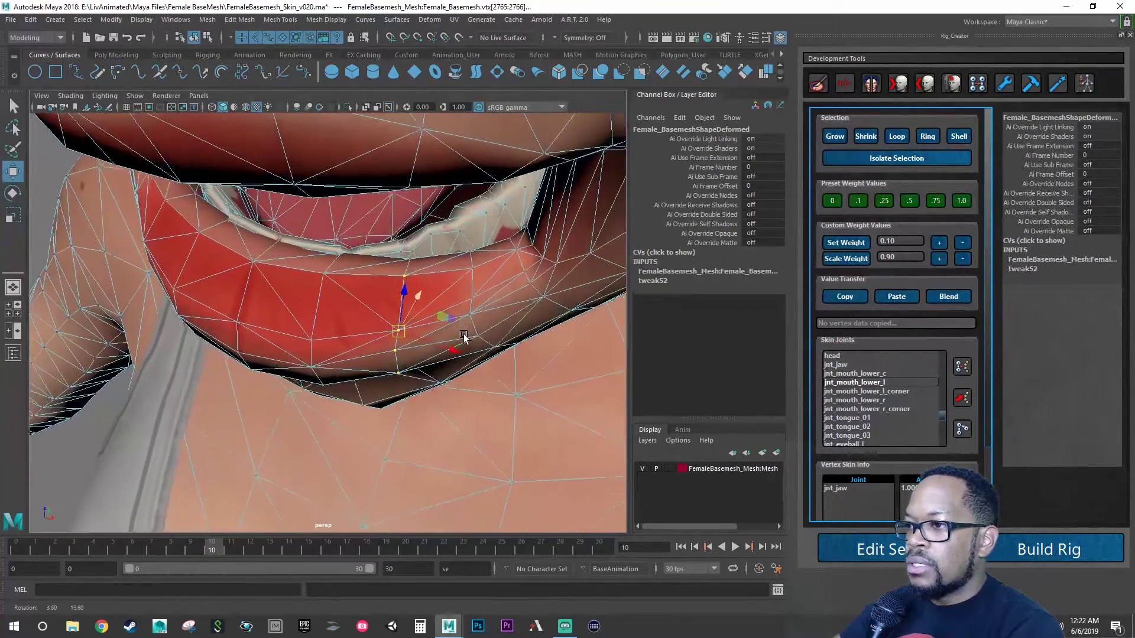
scroll(506, 280, up, 4)
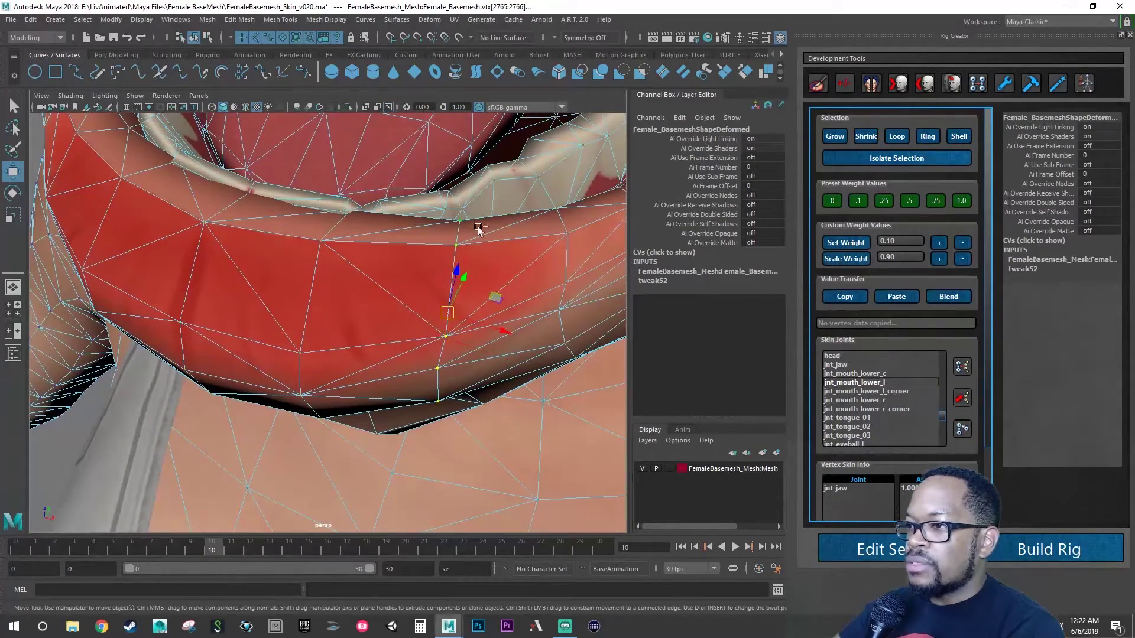
alt+drag(464, 221, 502, 206)
Step: Add the remaining lower lip vertex columns up to the character's left mouth corner to the selection
click(496, 216)
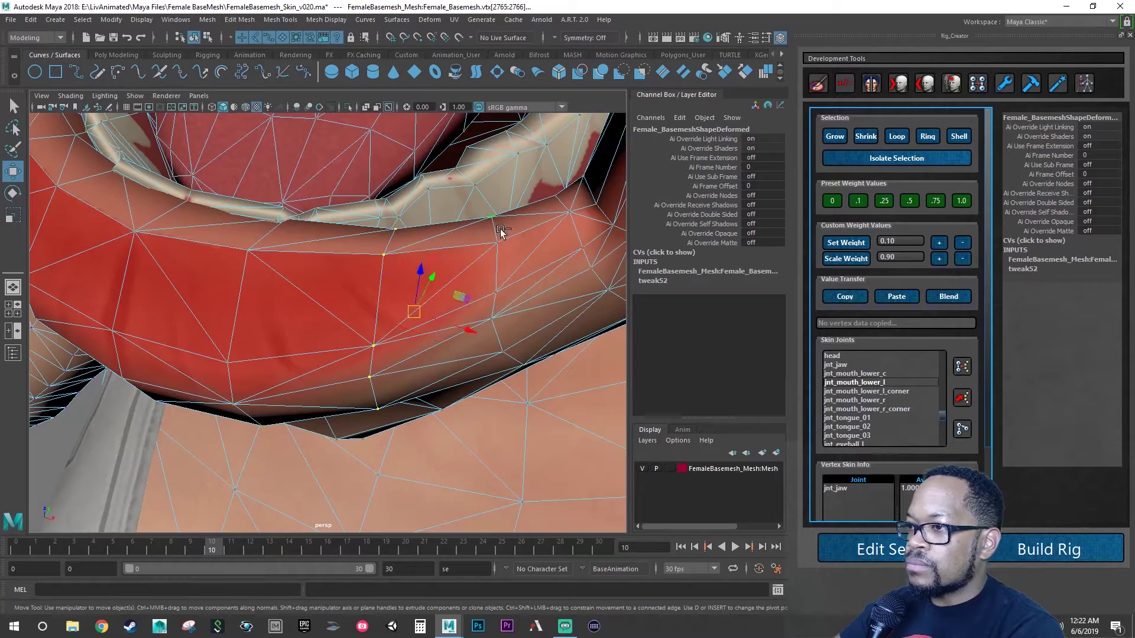
click(498, 240)
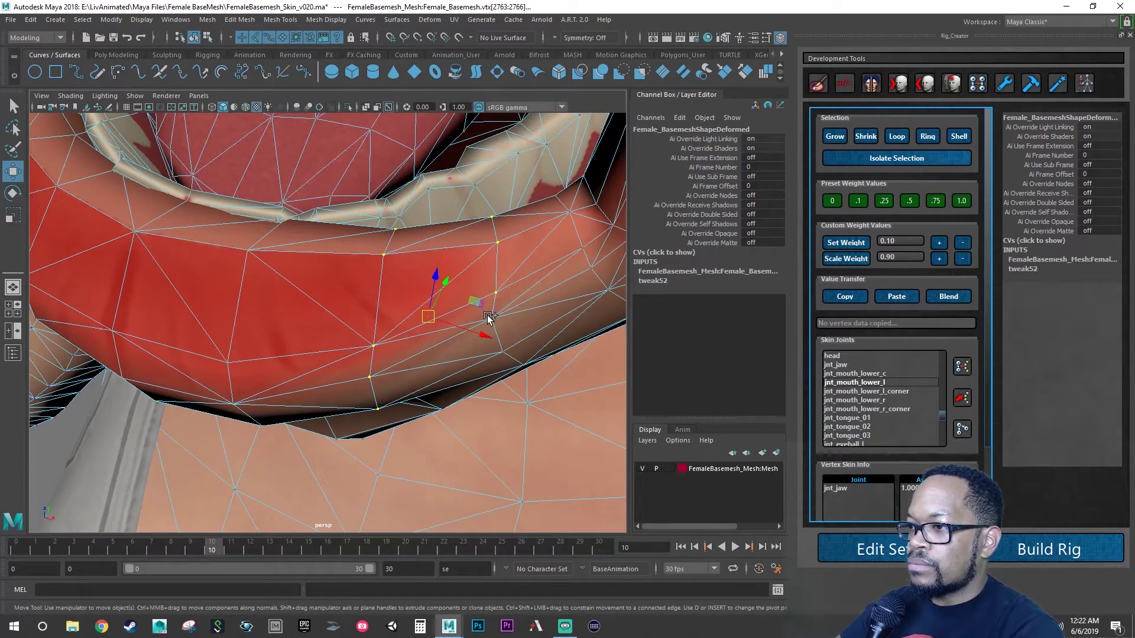
alt+drag(488, 312, 521, 318)
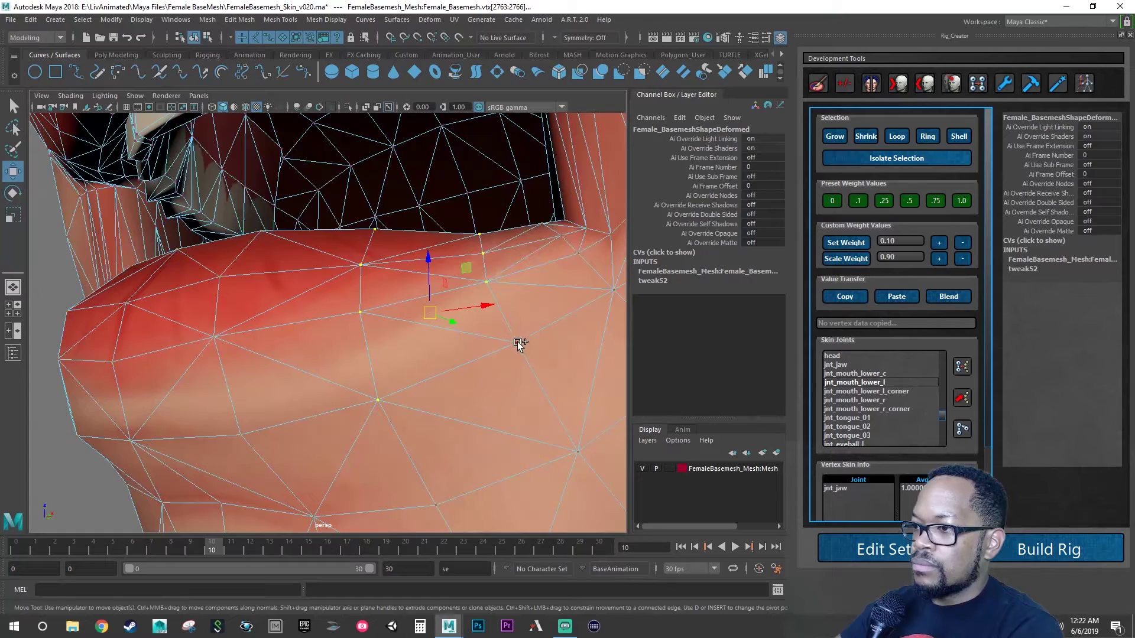
scroll(516, 339, up, 2)
alt+middle_drag(540, 321, 426, 368)
alt+drag(426, 368, 499, 338)
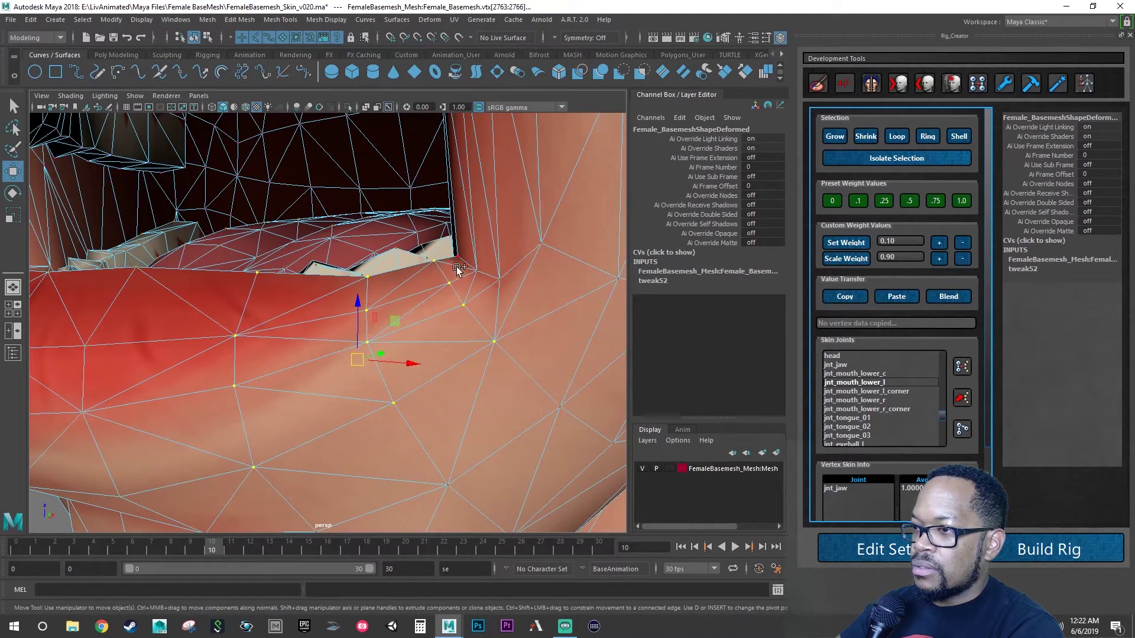
mouse_move(432, 255)
alt+mouse_down()
mouse_move(480, 303)
mouse_move(399, 253)
mouse_move(415, 248)
alt+mouse_up()
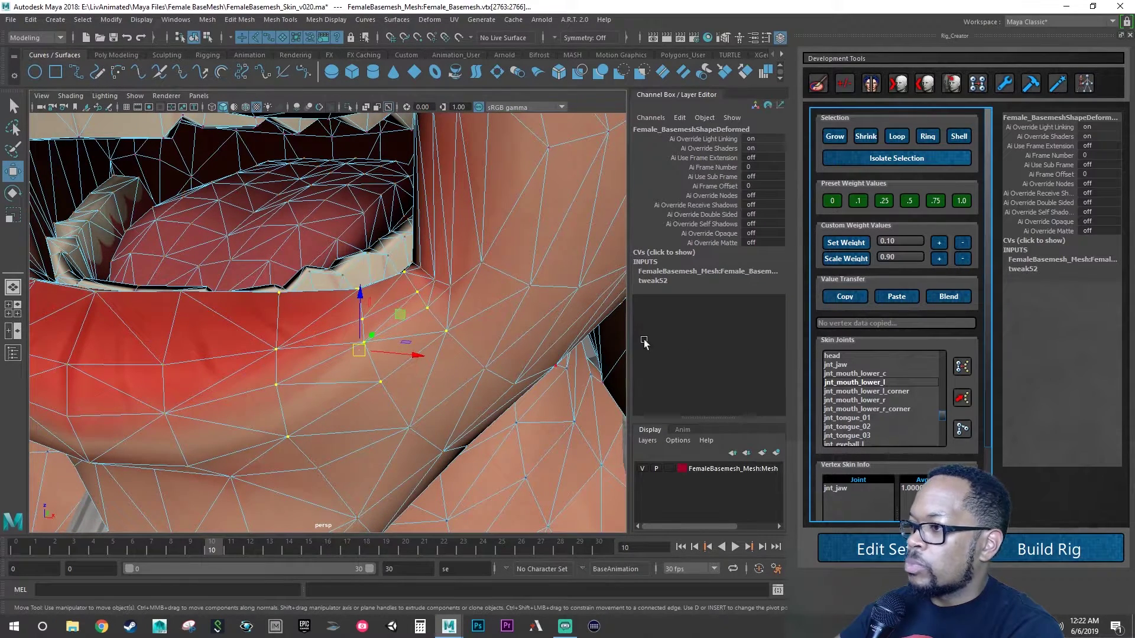
Step: Assign the selected left corner vertices a skin weight of 1.0 on jnt_mouth_lower_l_corner
click(866, 391)
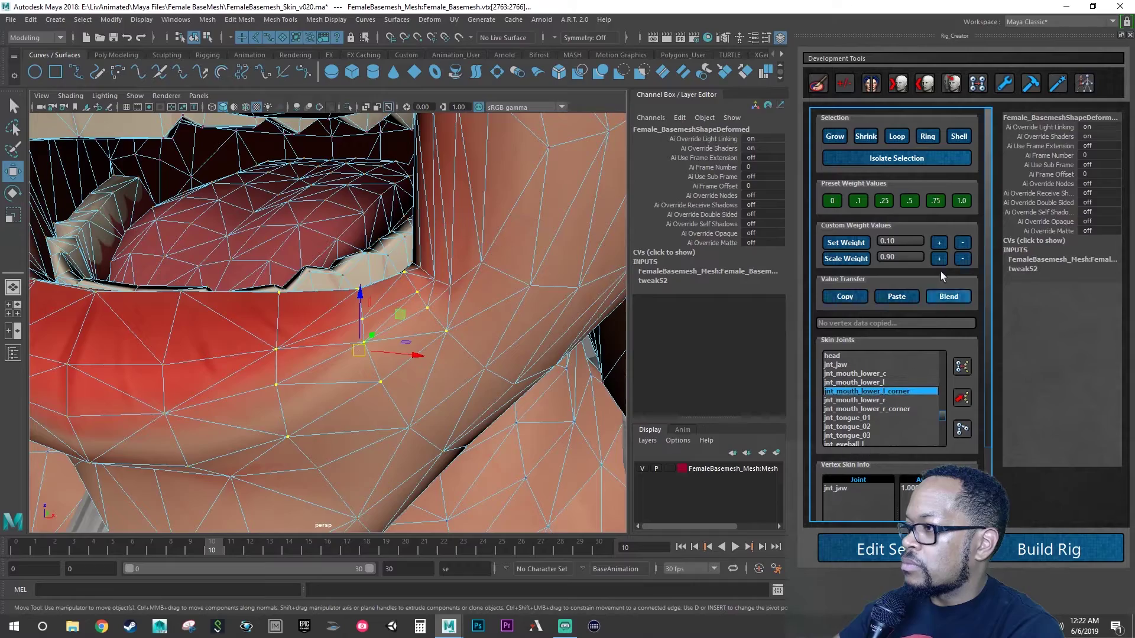
click(961, 201)
alt+drag(532, 367, 366, 370)
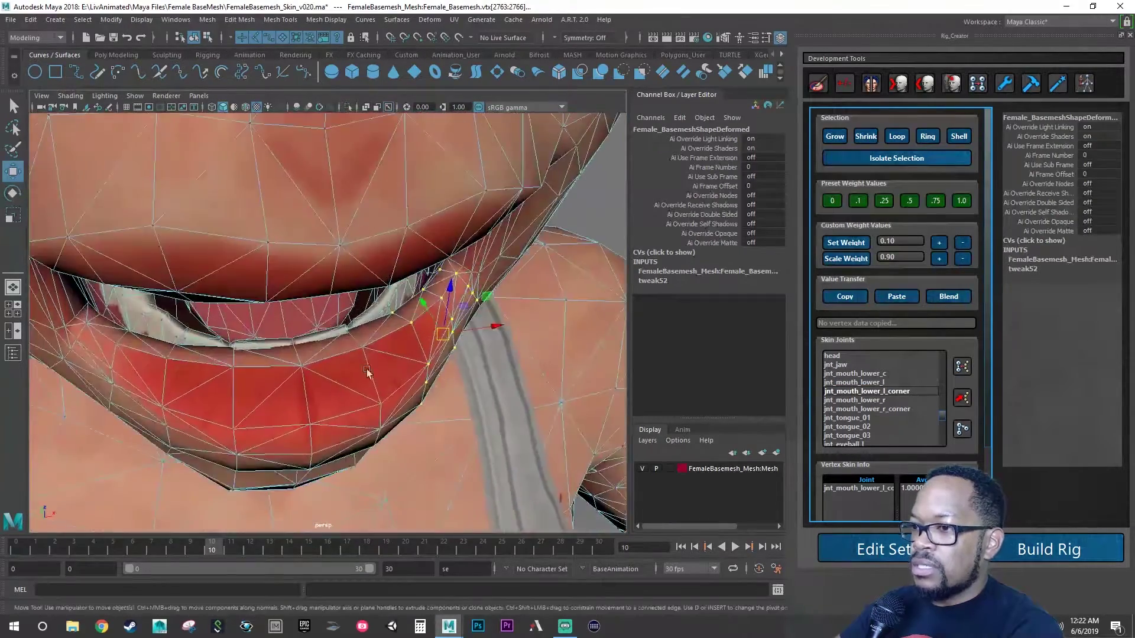
Step: Select the lower lip vertex column next to the centre on the character's right side, including its inner lip vertices
click(233, 429)
alt+drag(240, 435, 283, 375)
shift+click(230, 447)
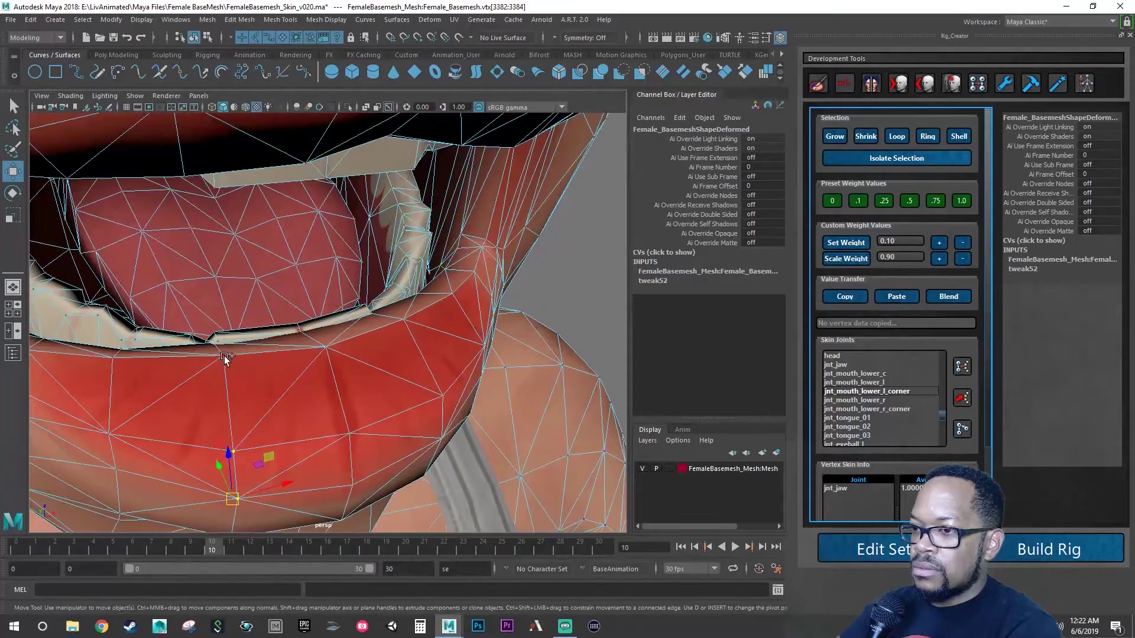
alt+right_drag(225, 358, 406, 355)
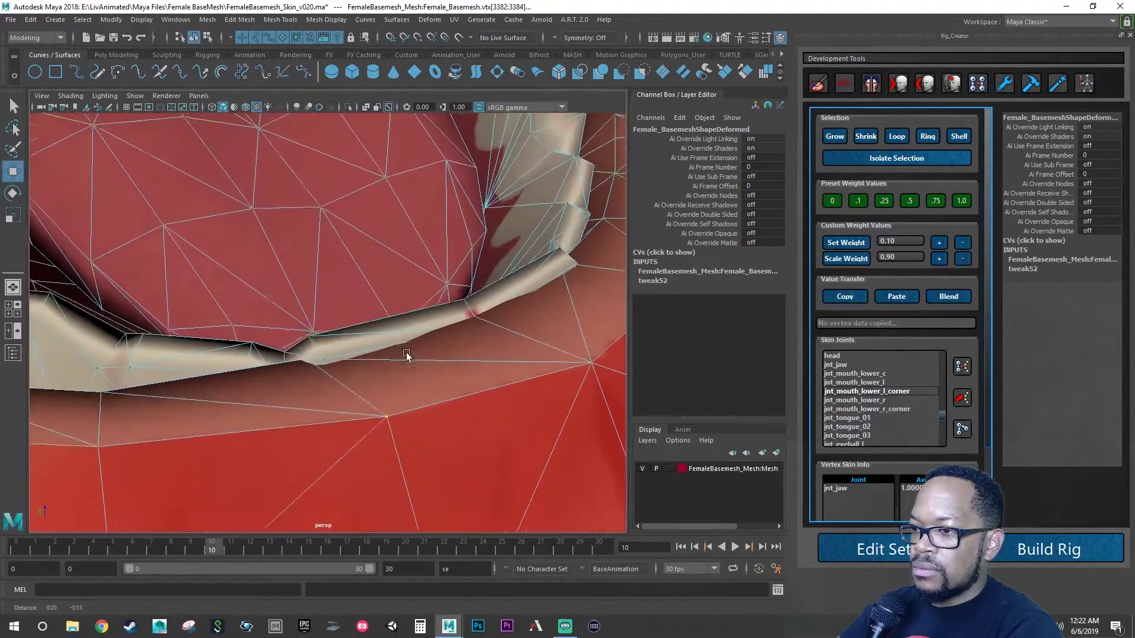
alt+drag(407, 354, 367, 338)
Step: Examine the selected right lip vertices in wireframe, framing them and checking the column from several angles
click(210, 106)
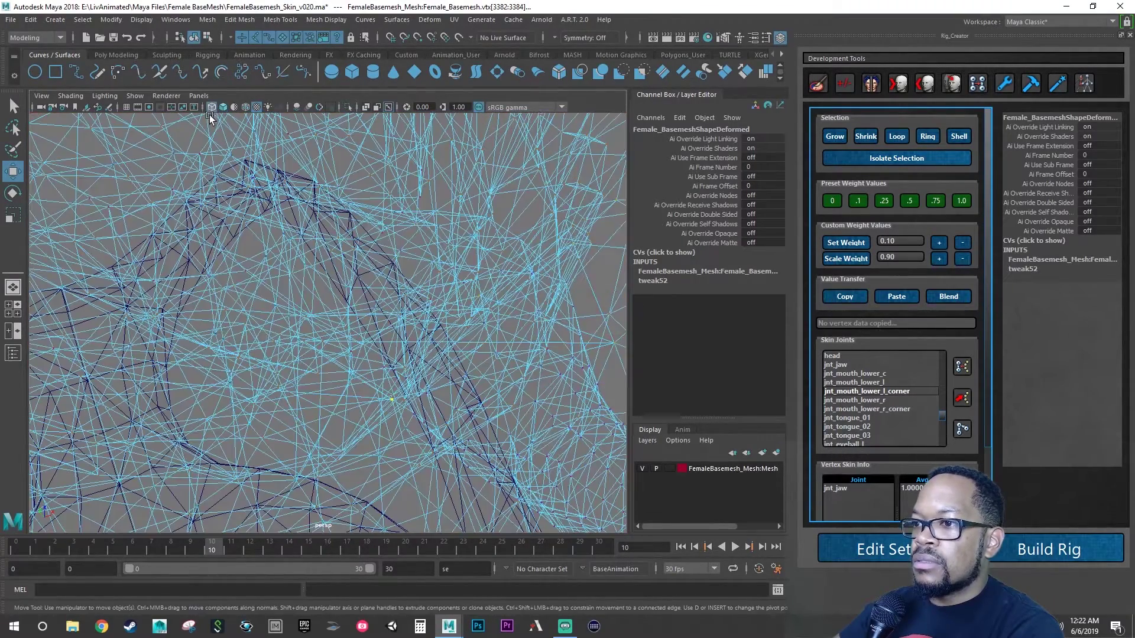
mouse_move(316, 289)
alt+mouse_down()
mouse_move(307, 278)
mouse_move(328, 283)
alt+mouse_up()
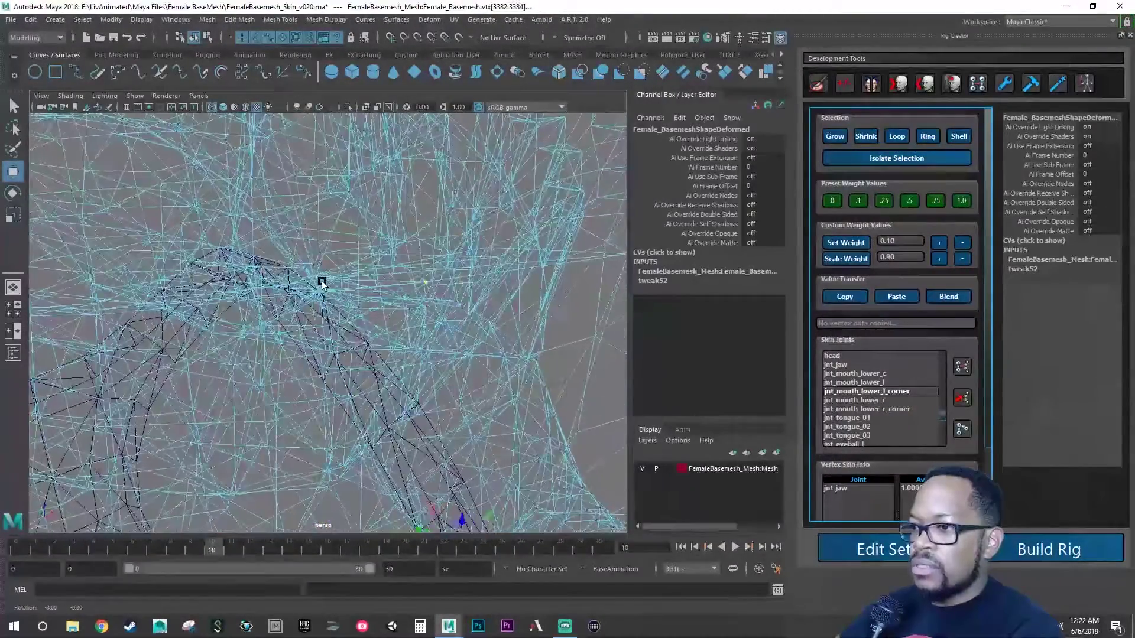
alt+right_drag(328, 283, 373, 286)
mouse_move(373, 286)
alt+mouse_down()
mouse_move(387, 293)
mouse_move(381, 301)
alt+mouse_up()
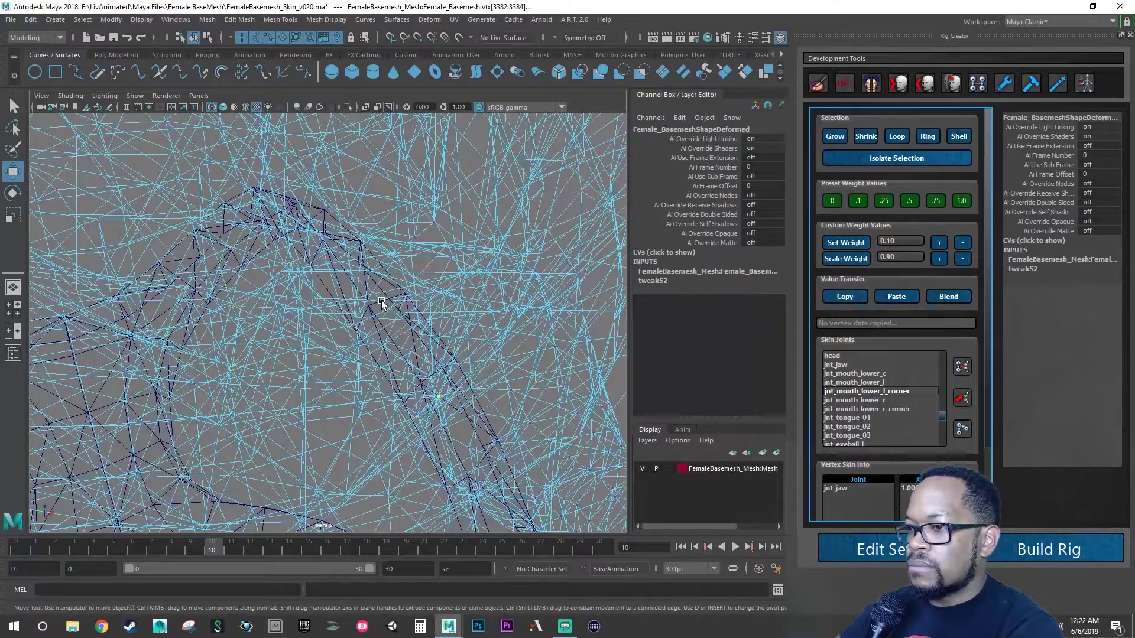
key(f)
alt+drag(372, 307, 404, 327)
alt+right_drag(405, 327, 534, 385)
alt+drag(534, 384, 449, 325)
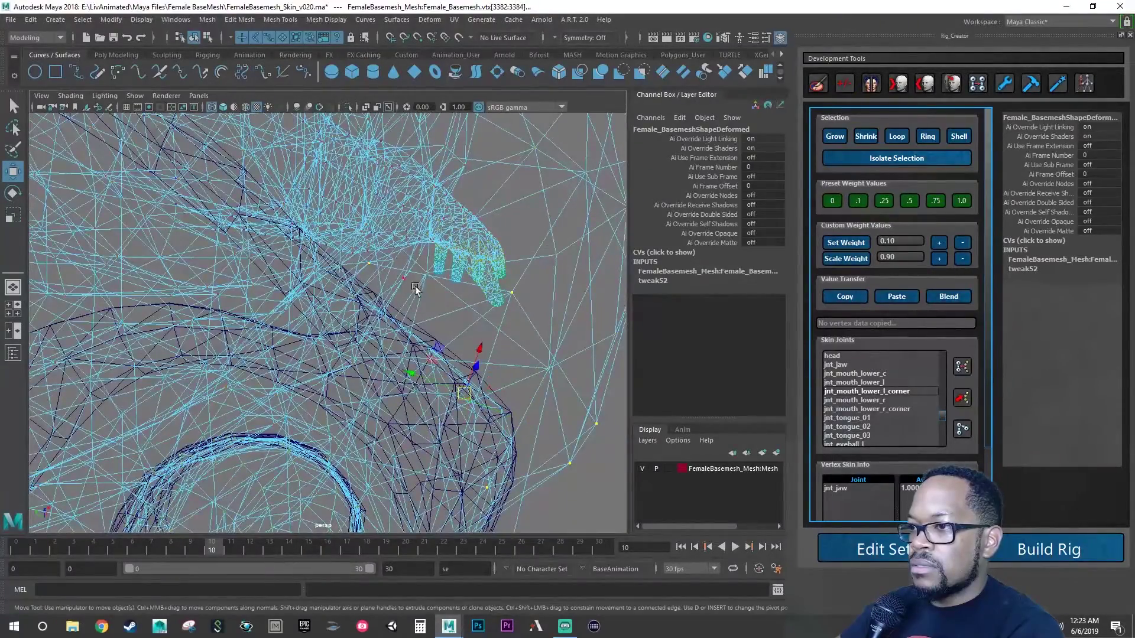
key(f)
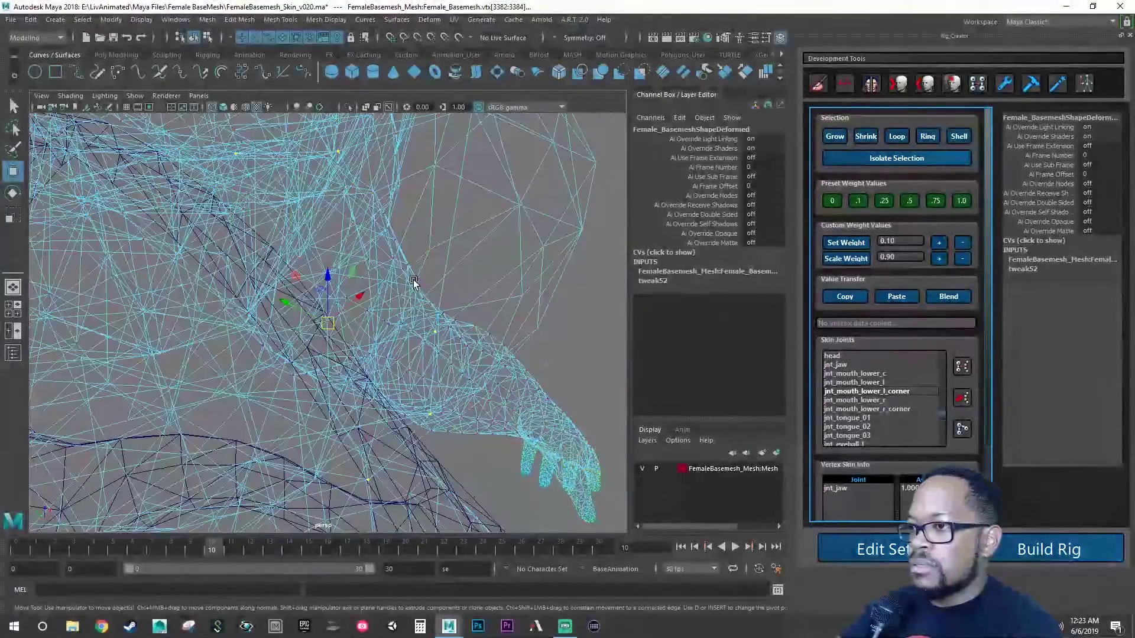
mouse_move(413, 282)
alt+mouse_down()
mouse_move(500, 288)
mouse_move(426, 280)
alt+mouse_up()
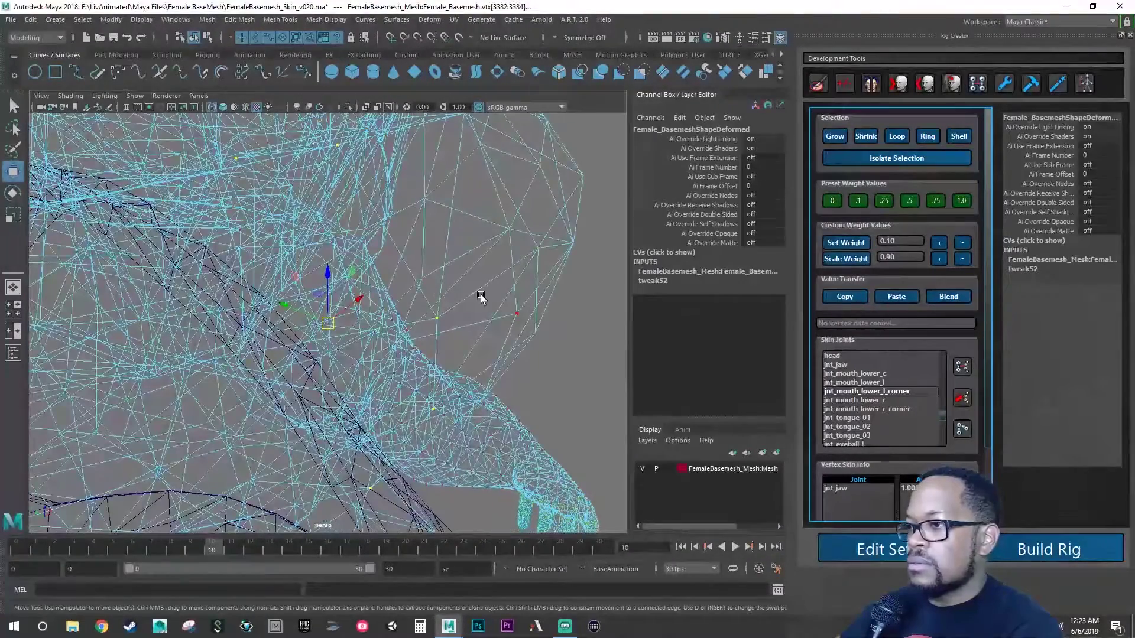
Step: Assign the selected right lip vertices a skin weight of 1.0 on jnt_mouth_lower_r and return to shaded display
click(884, 399)
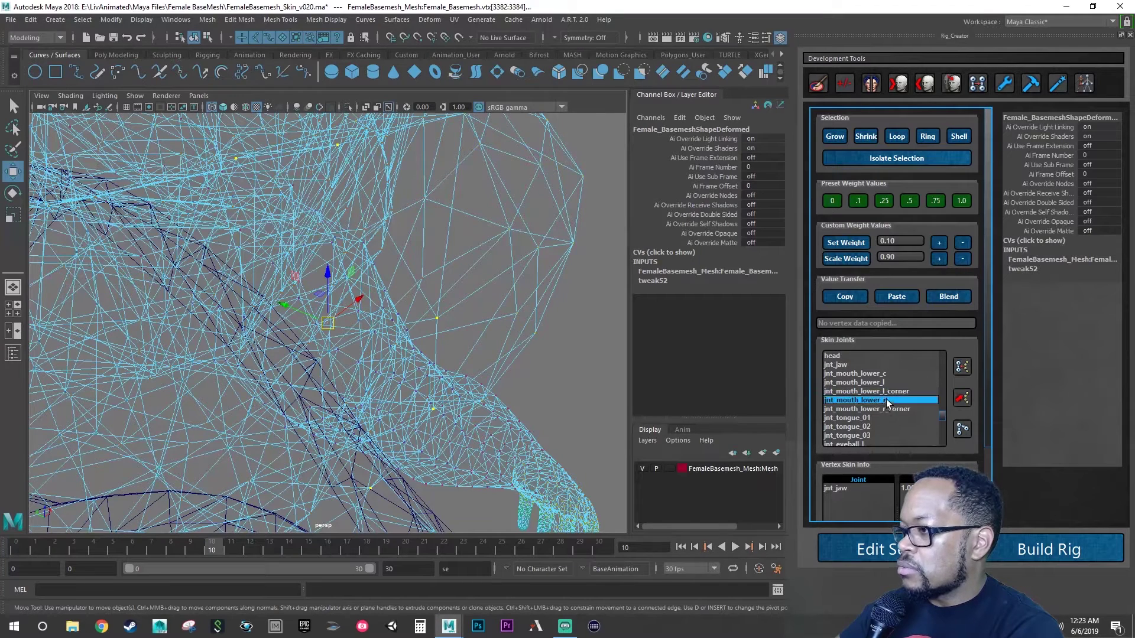
click(961, 201)
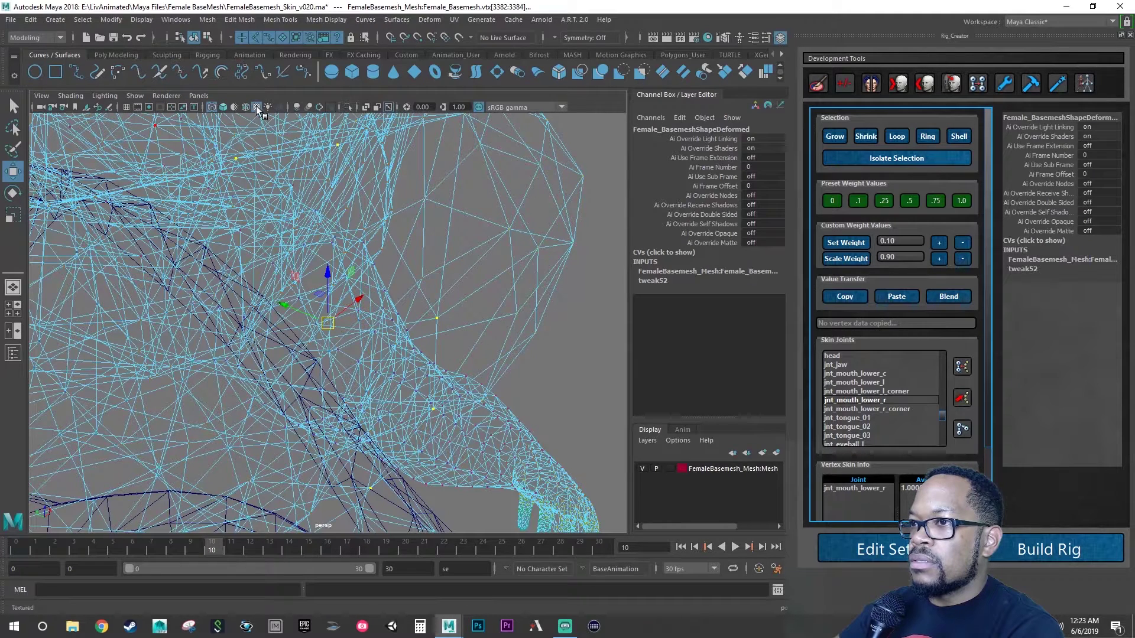
click(224, 108)
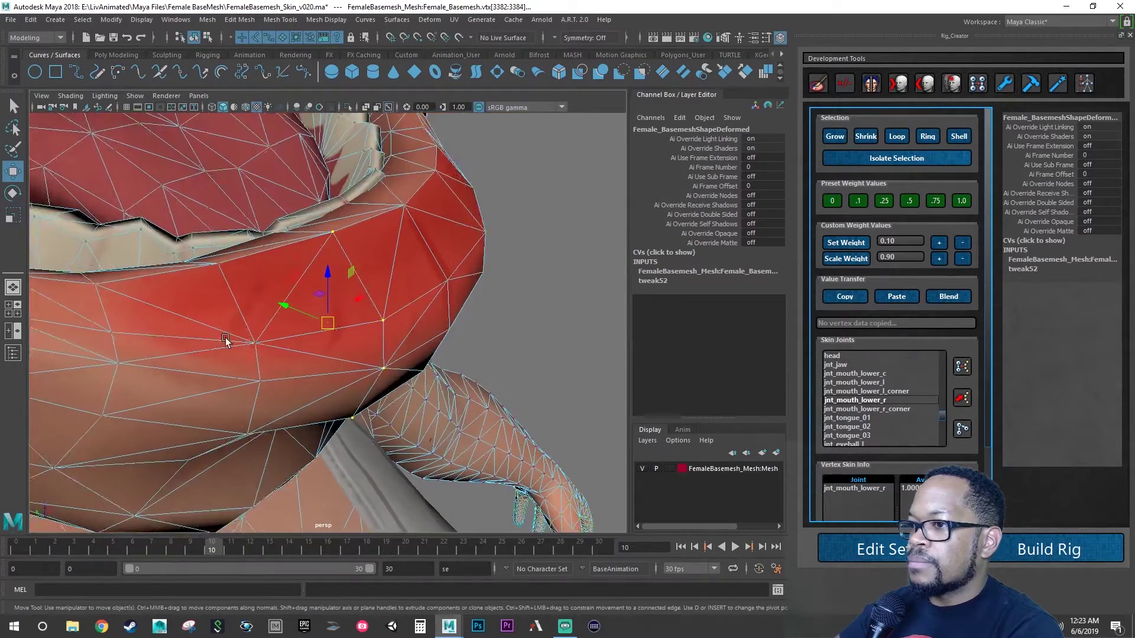
Step: Select the vertex column beside the jnt_mouth_lower_r vertices, from the inner lip down to below the lower lip
alt+drag(226, 339, 186, 341)
alt+right_drag(199, 335, 252, 338)
alt+middle_drag(252, 337, 367, 355)
click(349, 263)
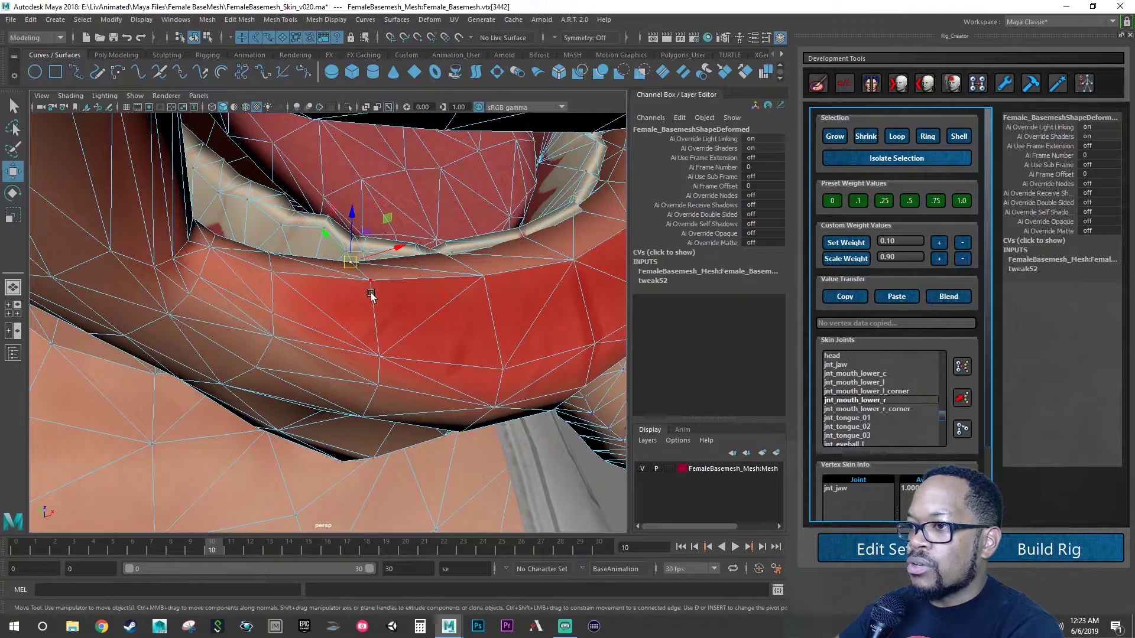
click(371, 280)
shift+click(380, 356)
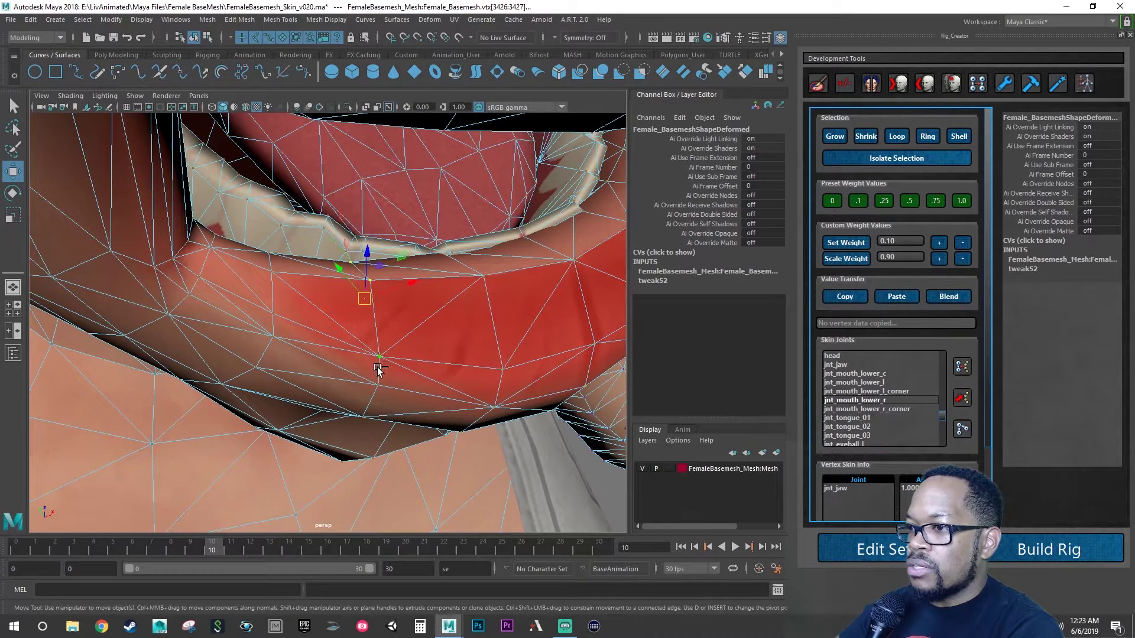
alt+drag(381, 388, 398, 385)
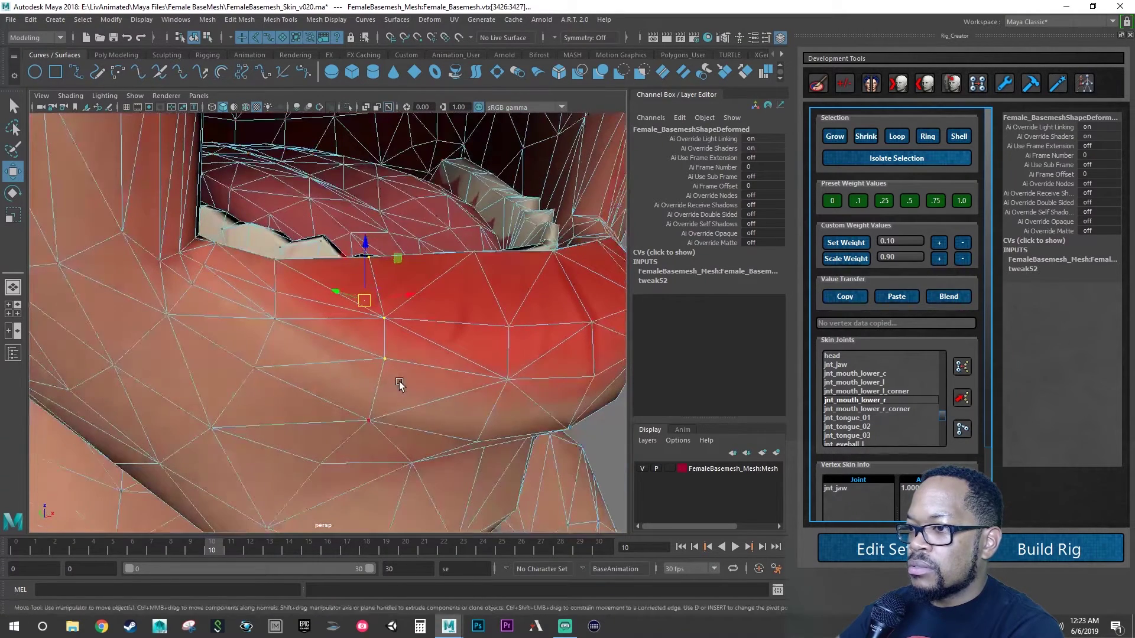
shift+click(370, 419)
Step: Extend the selection through the remaining vertex columns to the character's right mouth corner, undoing one pick and adding the inner lip vertices
shift+click(255, 368)
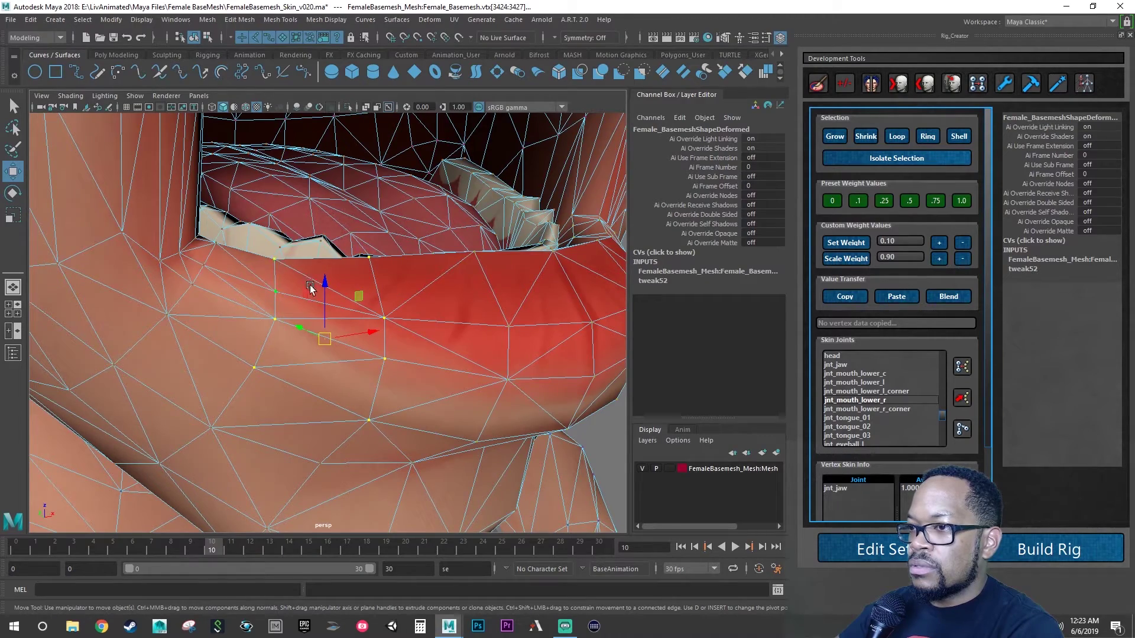
alt+drag(310, 288, 264, 215)
shift+click(106, 324)
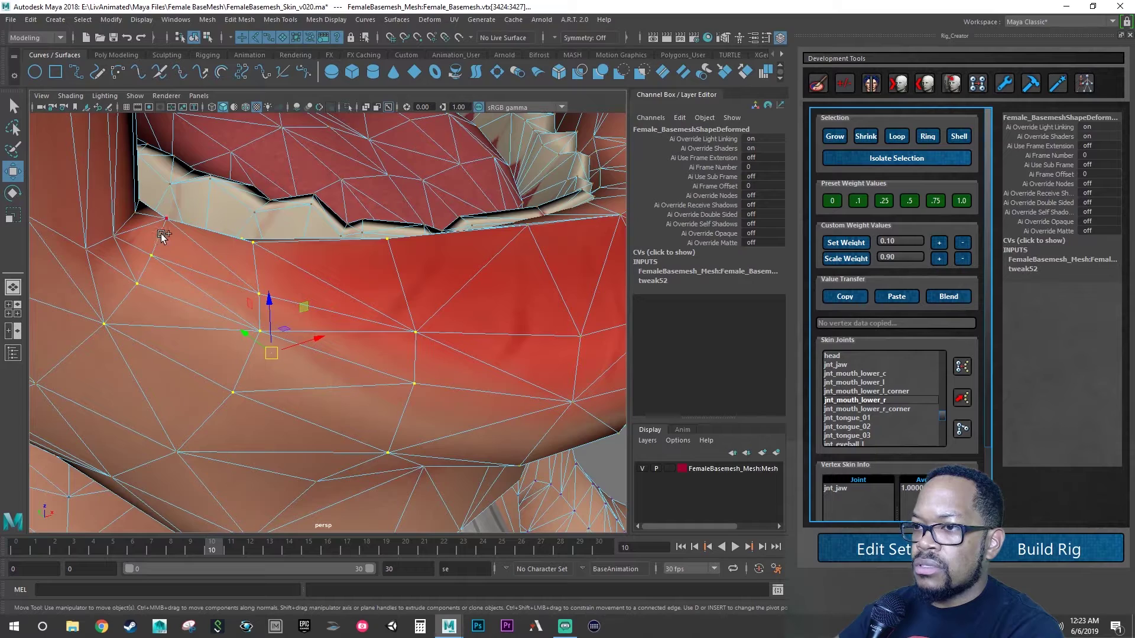
alt+drag(222, 229, 202, 243)
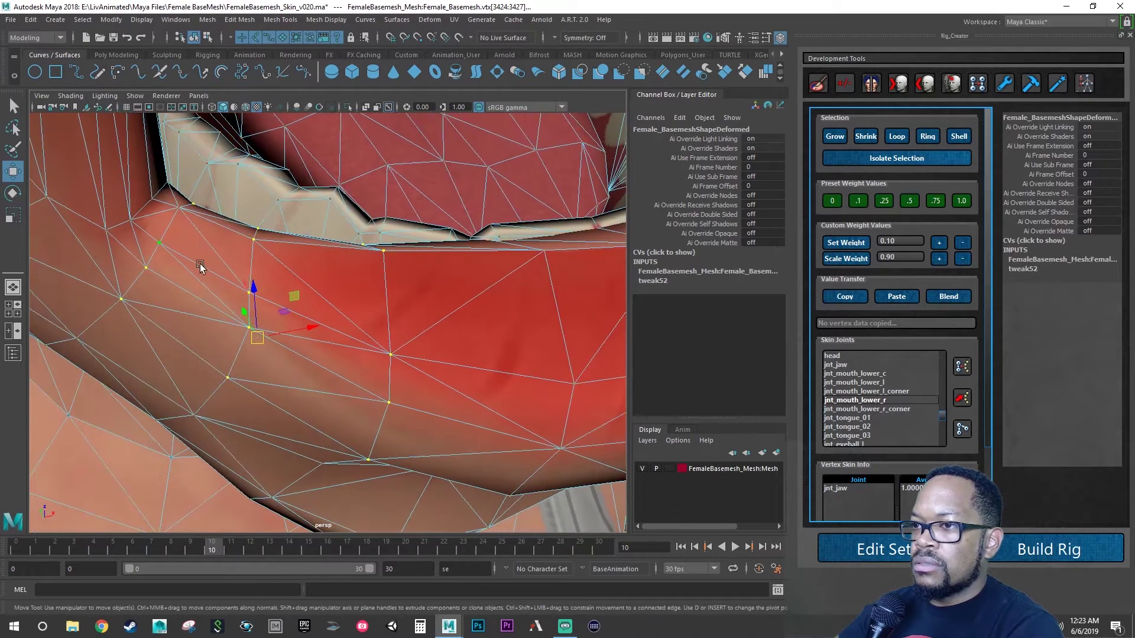
key(ctrl+z)
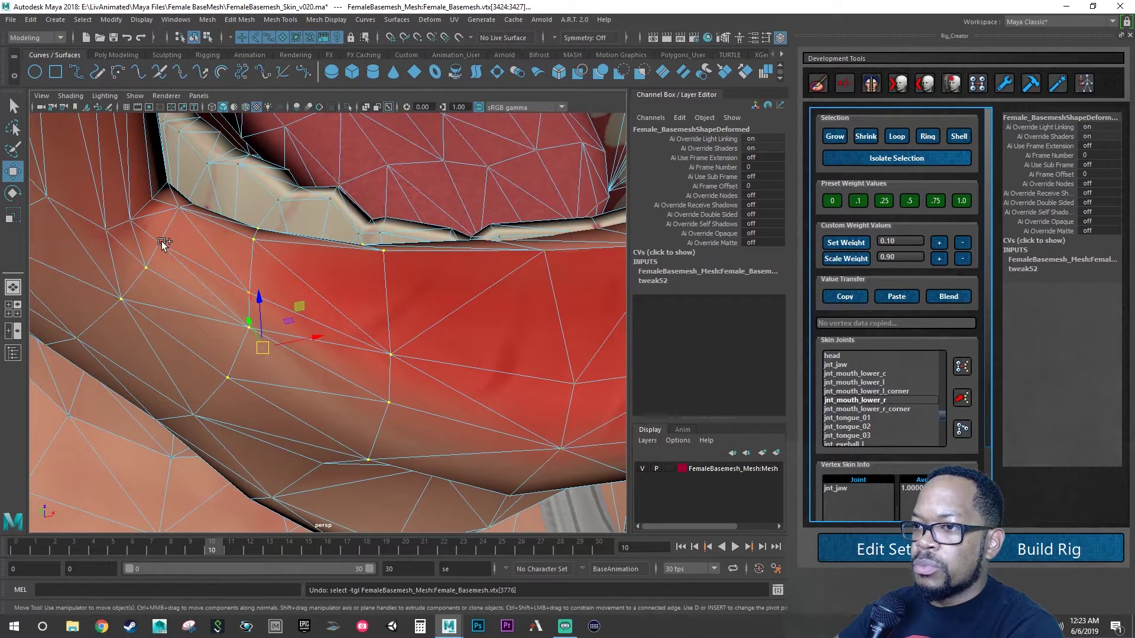
shift+click(179, 212)
shift+click(192, 203)
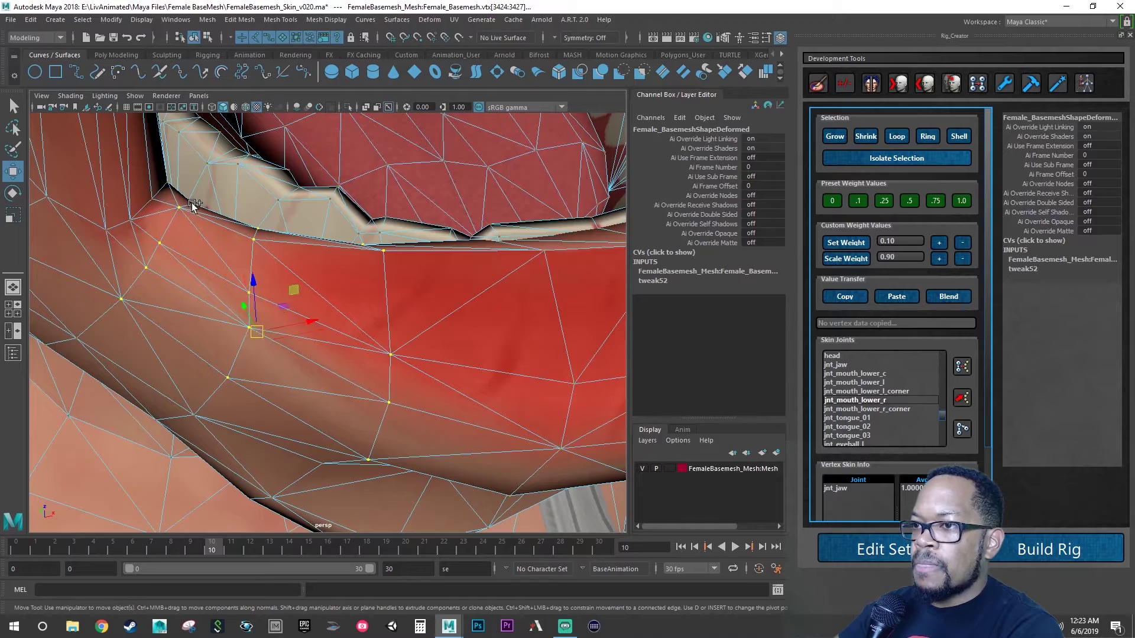
Step: Assign the selected vertices at the character's right mouth corner a skin weight of 1.0 on jnt_mouth_lower_r_corner
alt+drag(224, 213, 218, 250)
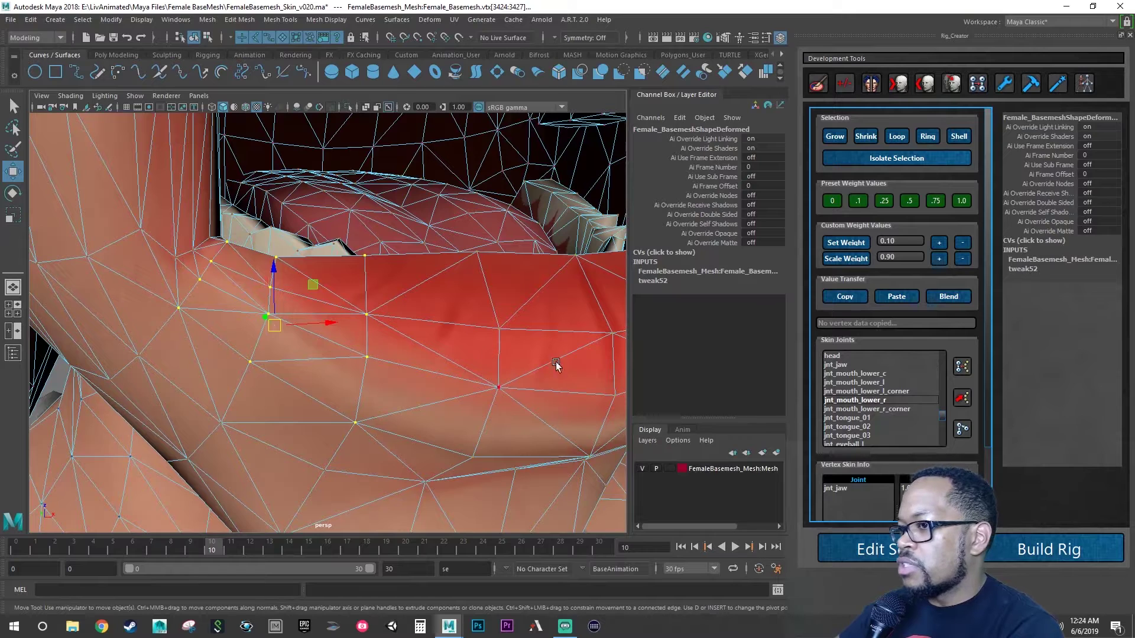
click(881, 407)
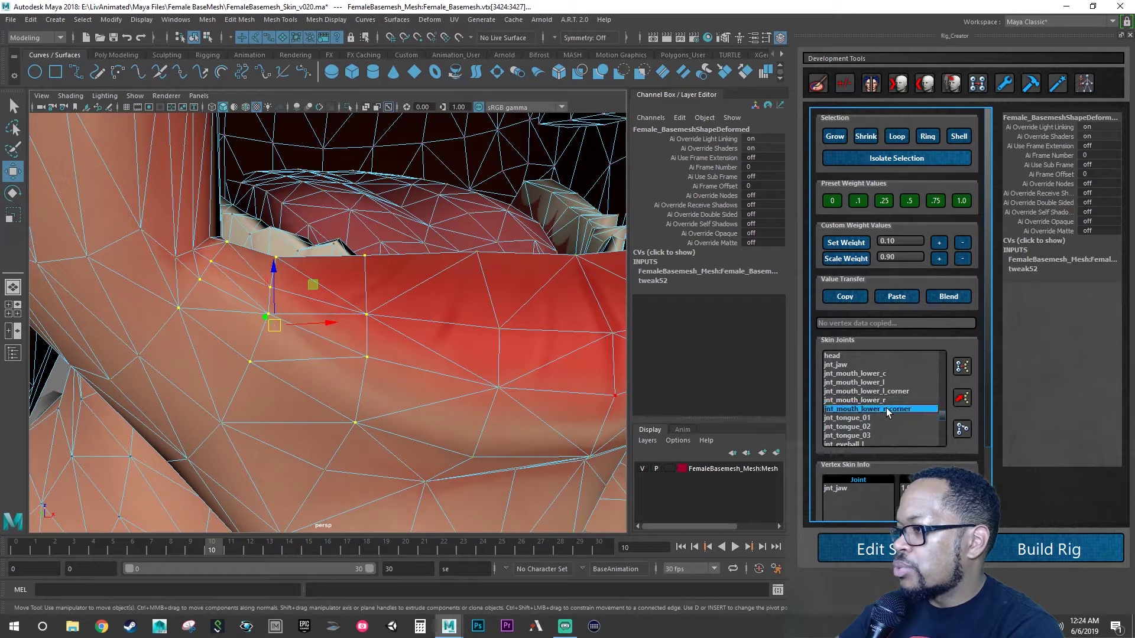
click(962, 201)
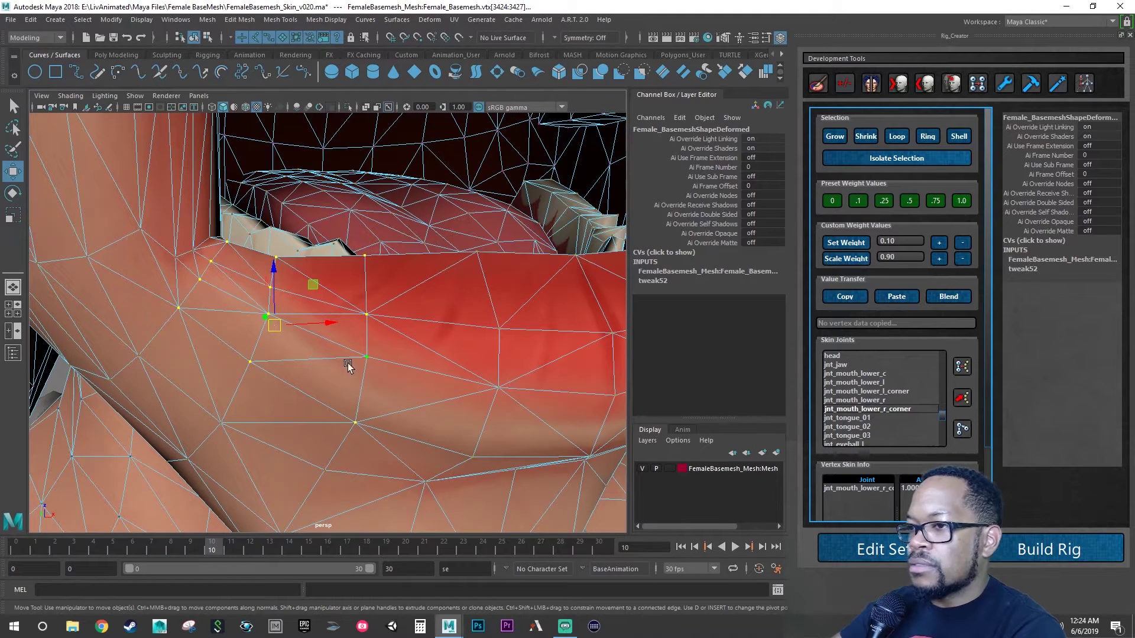
alt+drag(348, 364, 375, 372)
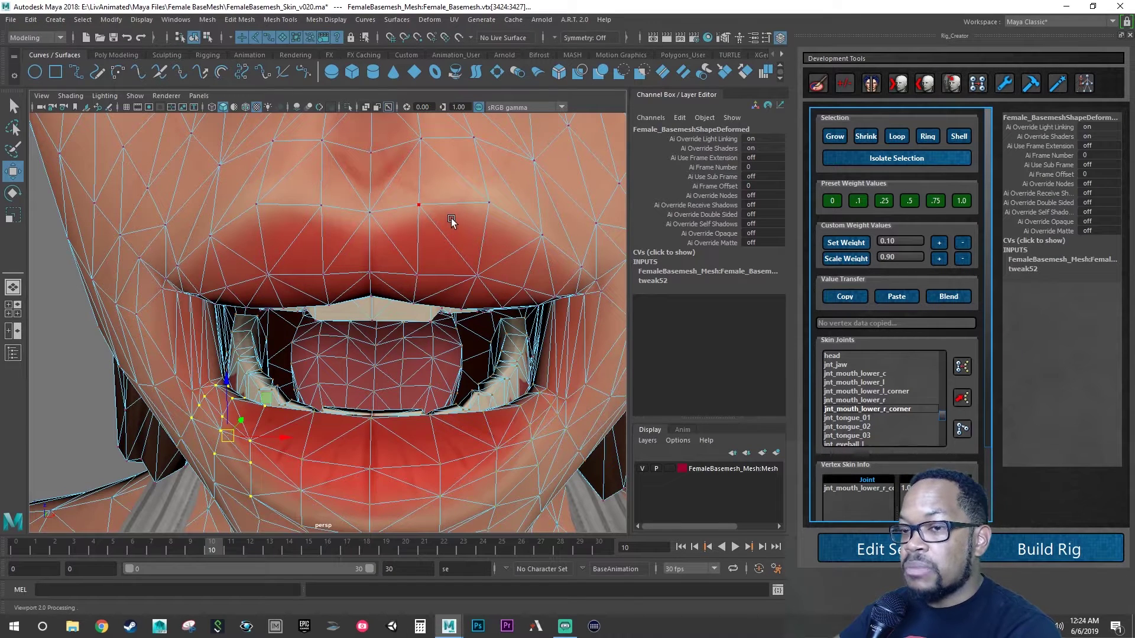
Step: Select the centre vertex column of the upper lip, from its upper border down to the lip's lower edge
mouse_move(391, 231)
alt+mouse_down()
mouse_move(402, 199)
mouse_move(402, 214)
alt+mouse_up()
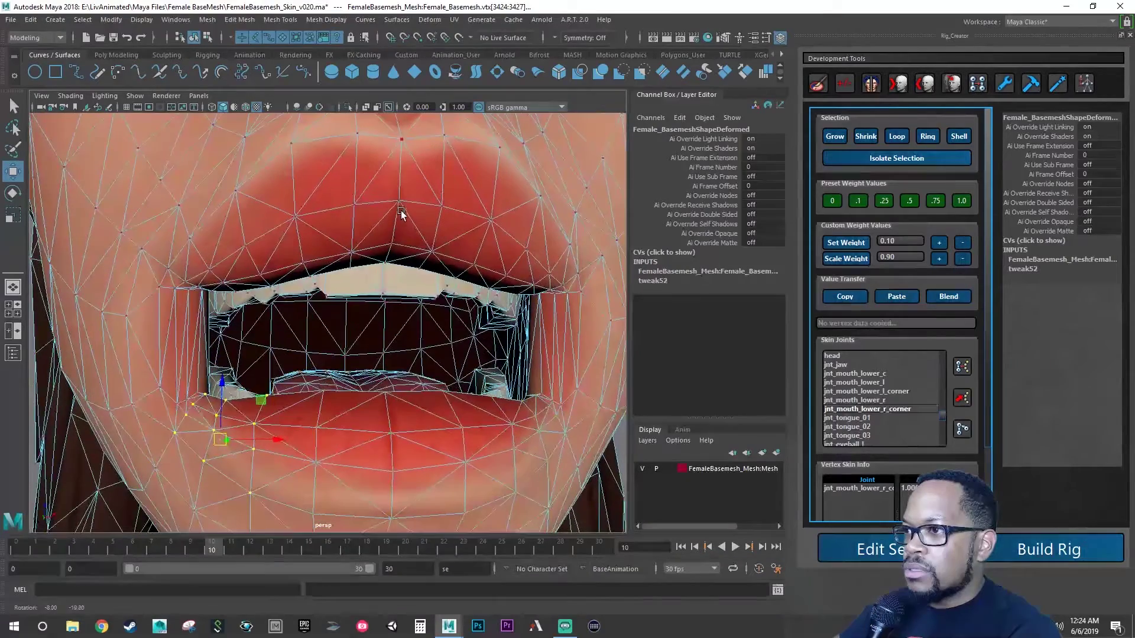
click(401, 138)
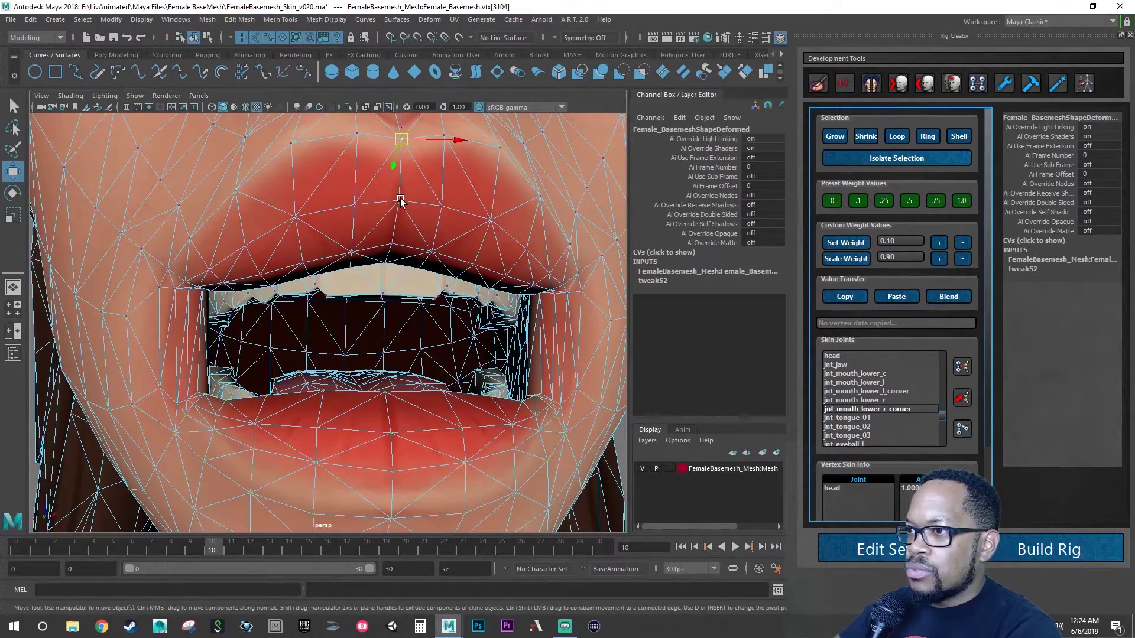
alt+middle_drag(411, 187, 399, 222)
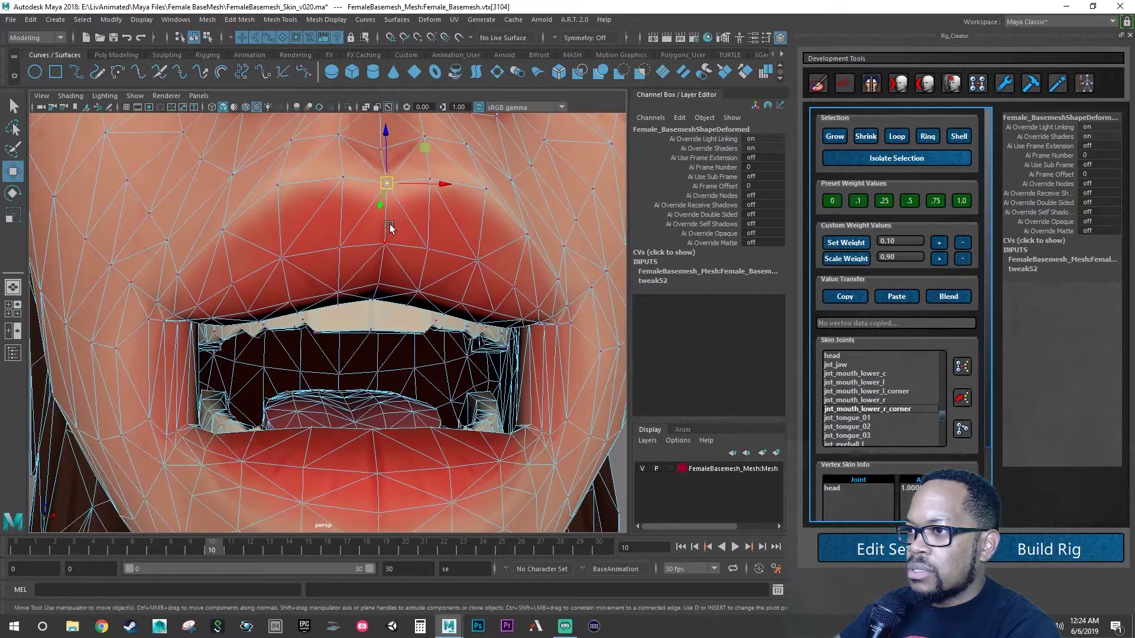
shift+click(385, 242)
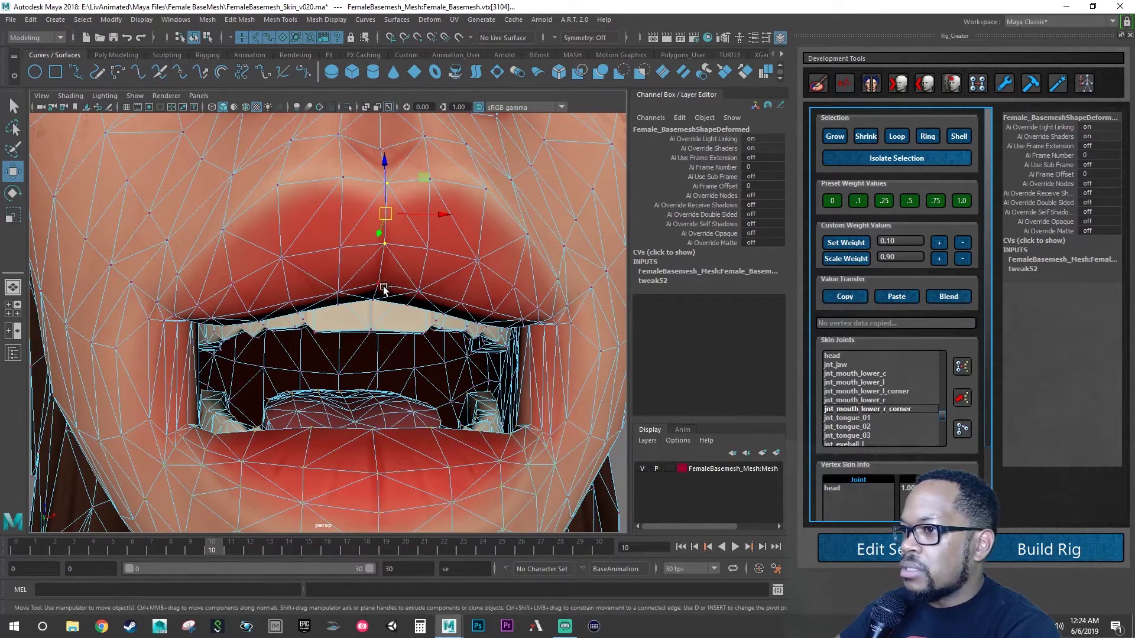
shift+click(378, 286)
shift+click(375, 298)
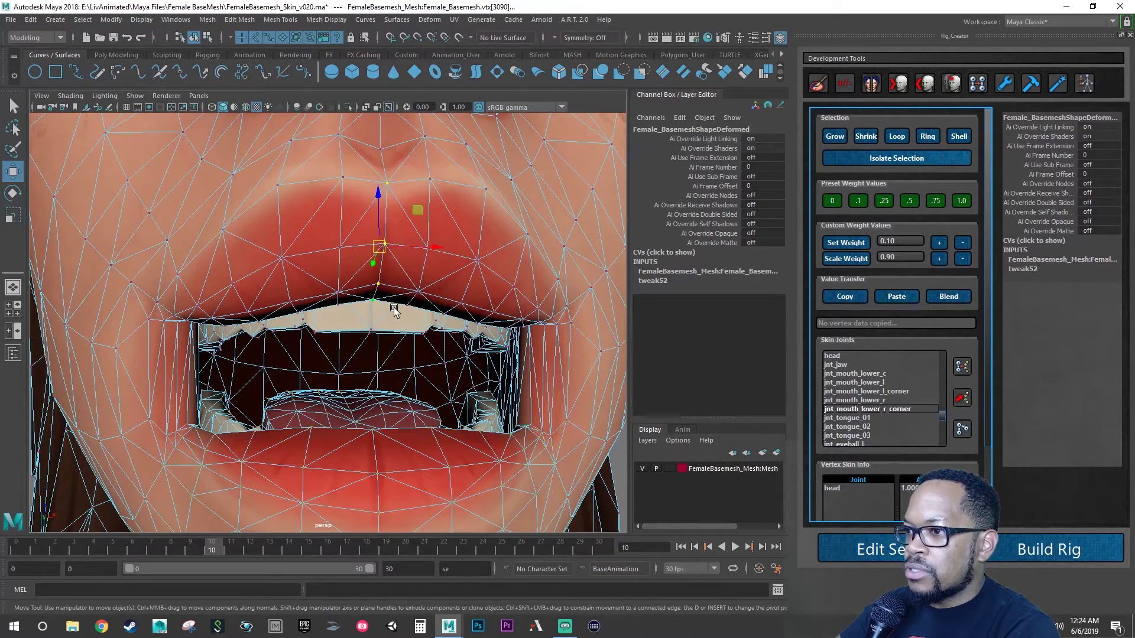
Step: Extend the upper lip's centre column with the inner lip vertices, check the selection in wireframe and return to shaded display
alt+drag(392, 304, 433, 256)
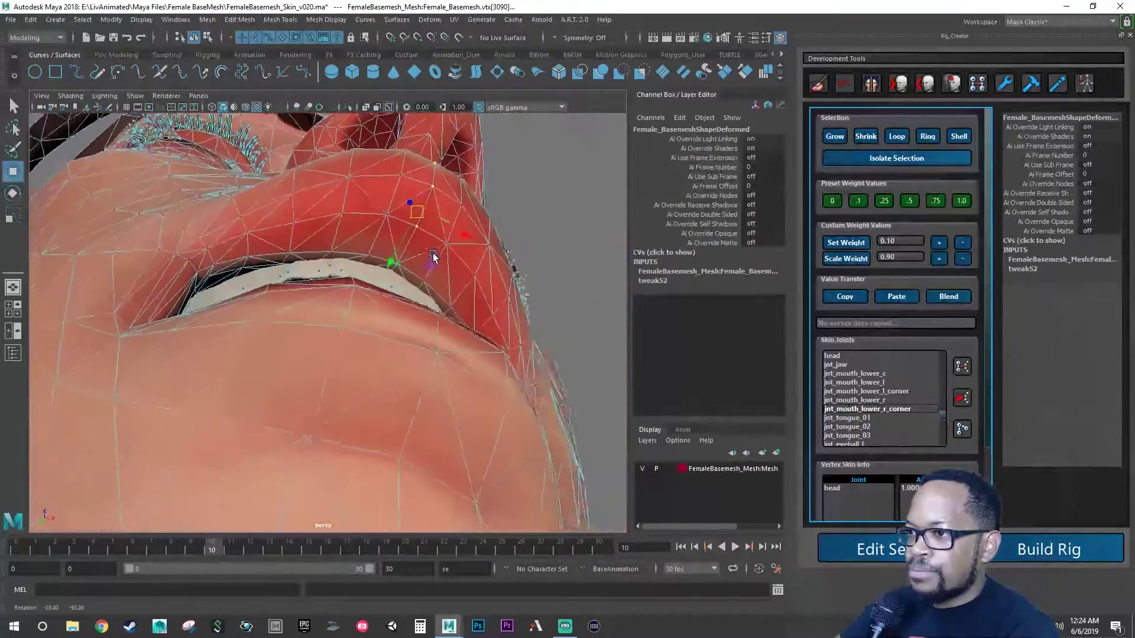
scroll(434, 260, up, 6)
alt+middle_drag(476, 270, 379, 296)
scroll(425, 277, up, 4)
scroll(378, 295, up, 1)
scroll(398, 226, up, 4)
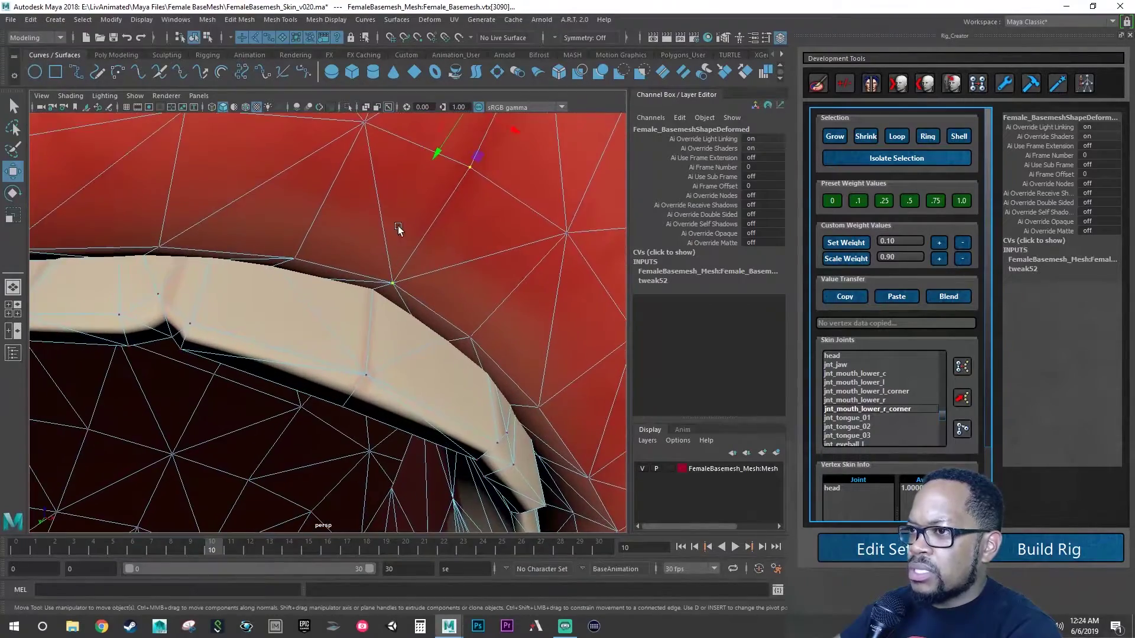
click(210, 107)
mouse_move(404, 251)
alt+mouse_down()
mouse_move(380, 261)
mouse_move(405, 278)
mouse_move(392, 290)
mouse_move(431, 315)
mouse_move(398, 337)
alt+mouse_up()
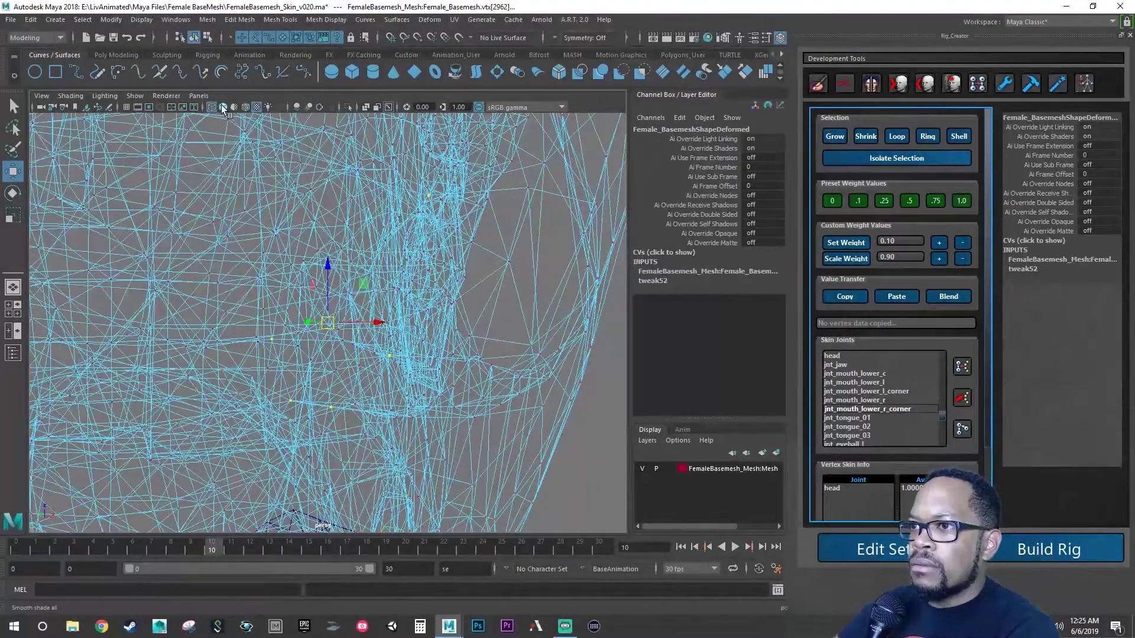
click(223, 106)
Step: Add the centre vertex in the philtrum above the upper lip to the selected column
mouse_move(390, 207)
alt+mouse_down()
mouse_move(314, 245)
mouse_move(371, 264)
alt+mouse_up()
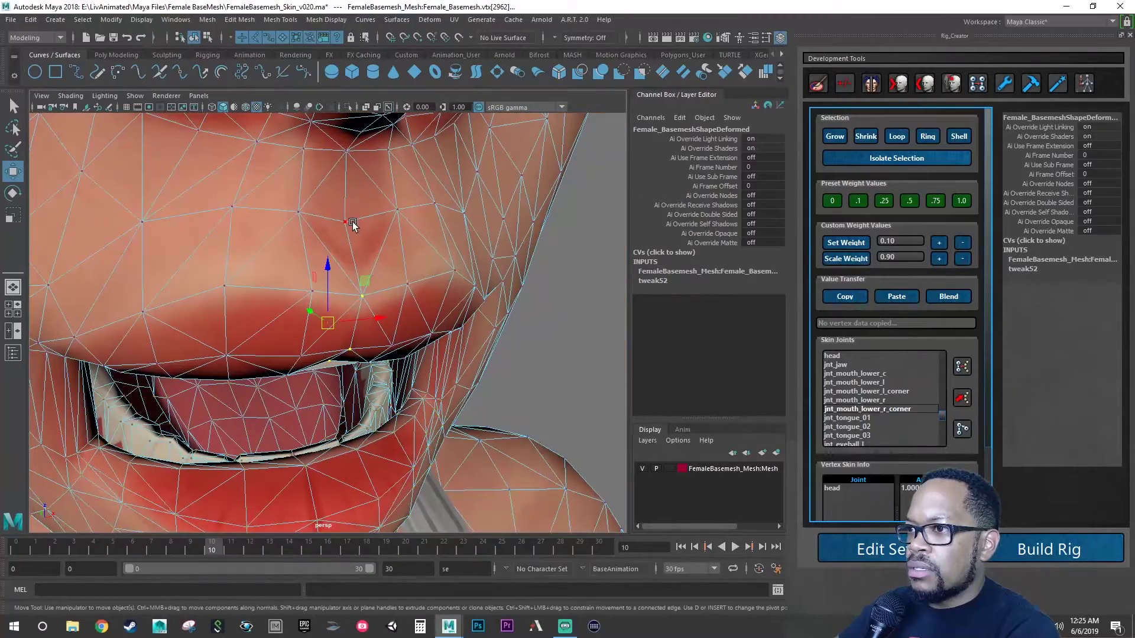
alt+drag(347, 222, 398, 229)
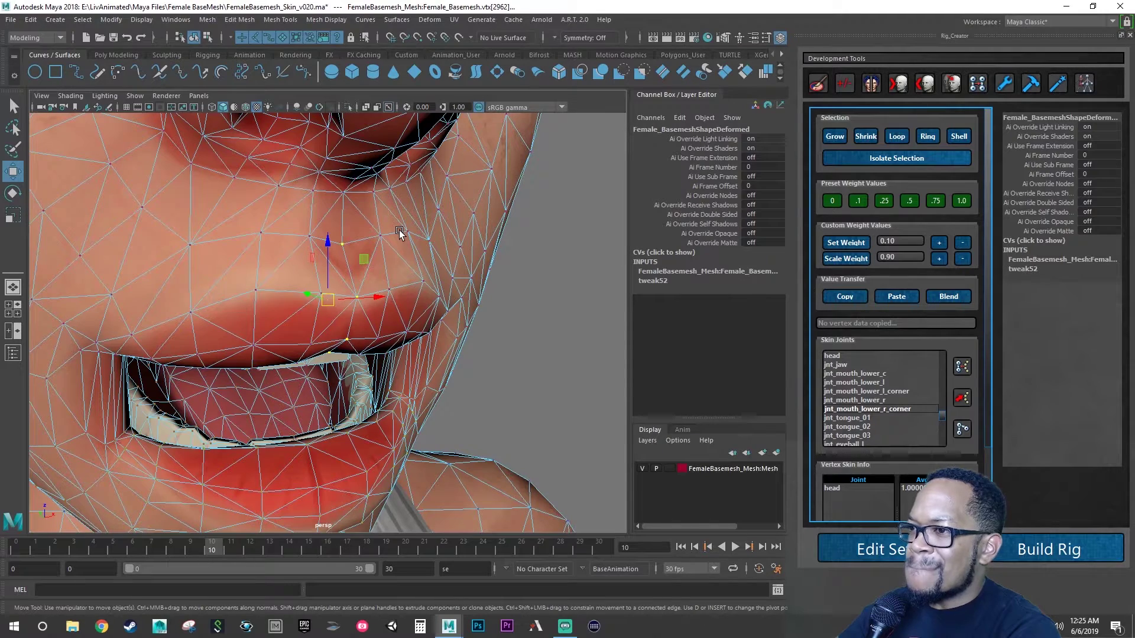
alt+drag(432, 275, 384, 257)
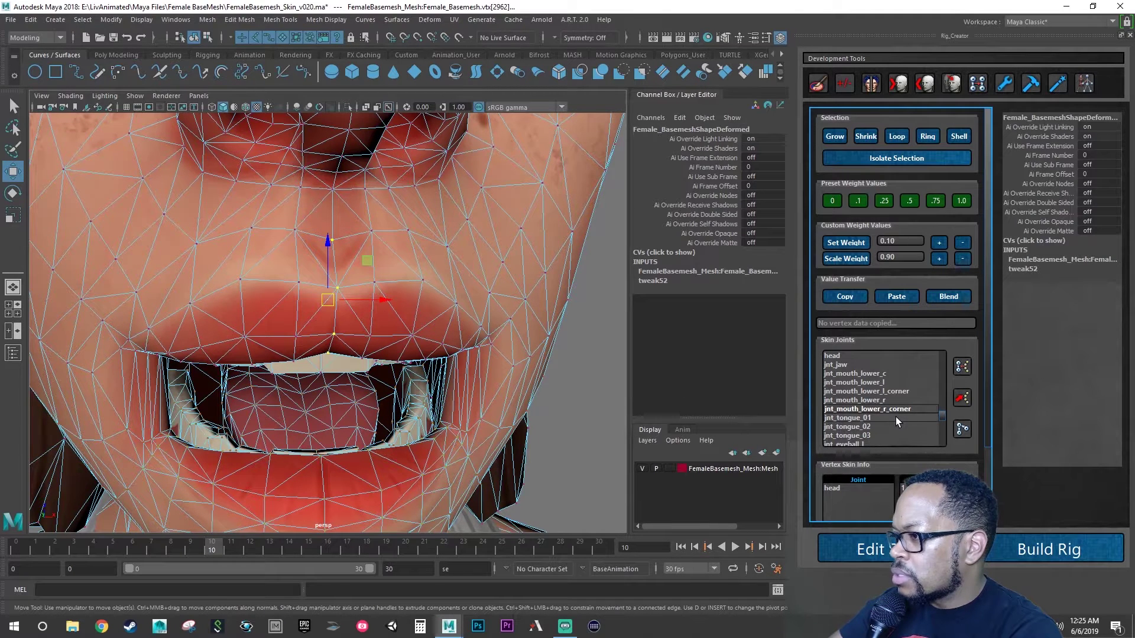
Step: Assign the selected centre column of the upper lip a skin weight of 1.0 on jnt_mouth_upper_c
scroll(895, 417, down, 2)
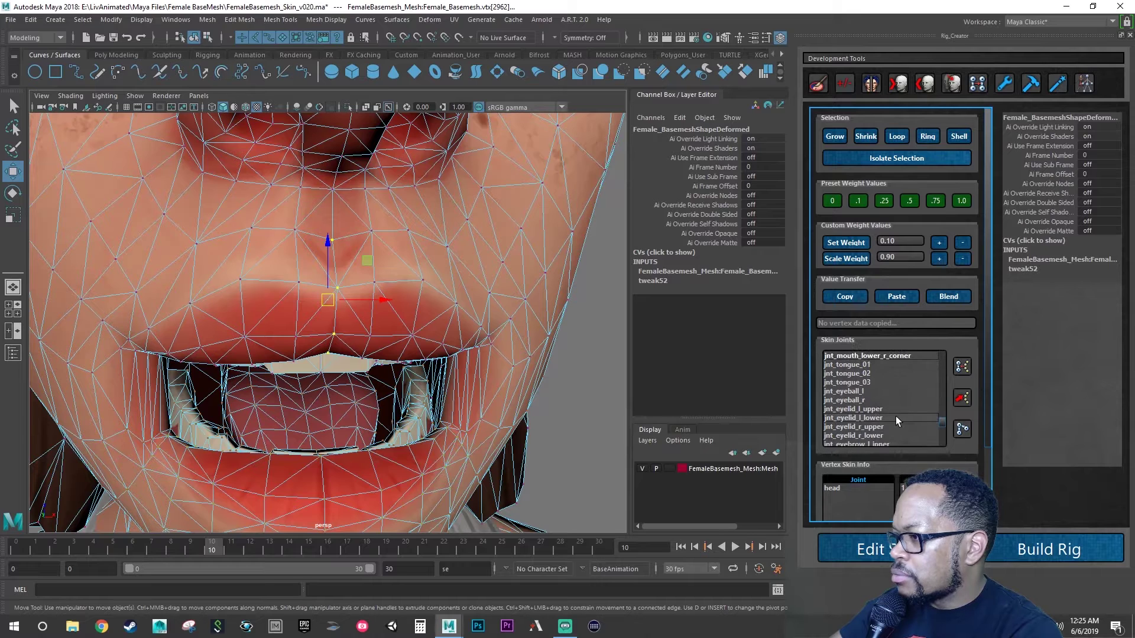
scroll(895, 416, down, 1)
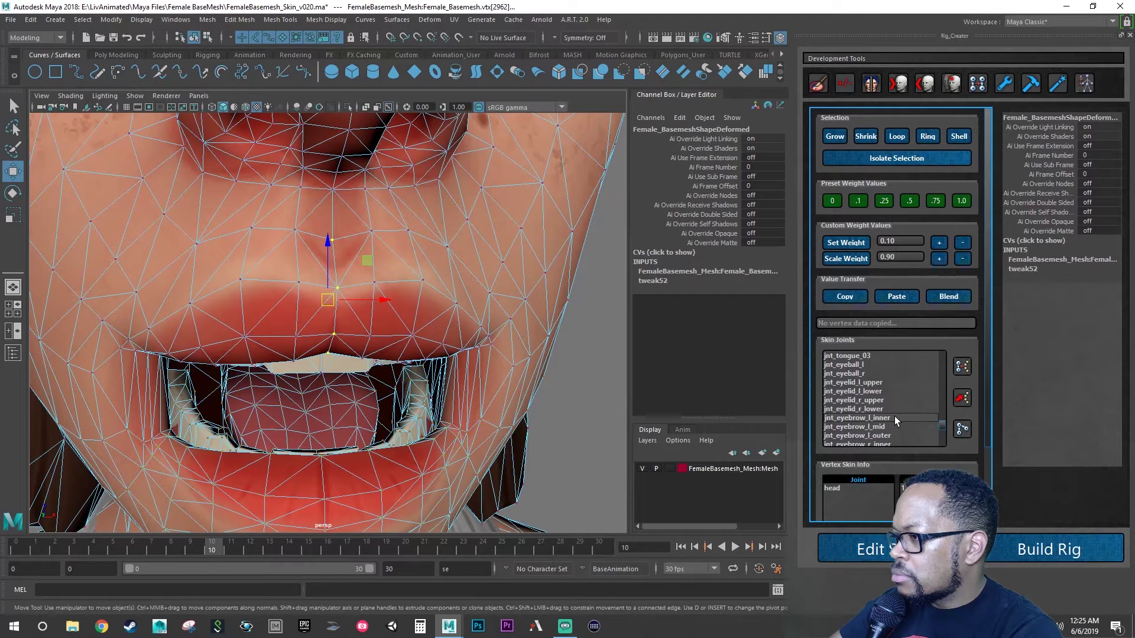
scroll(895, 416, down, 1)
scroll(891, 417, down, 2)
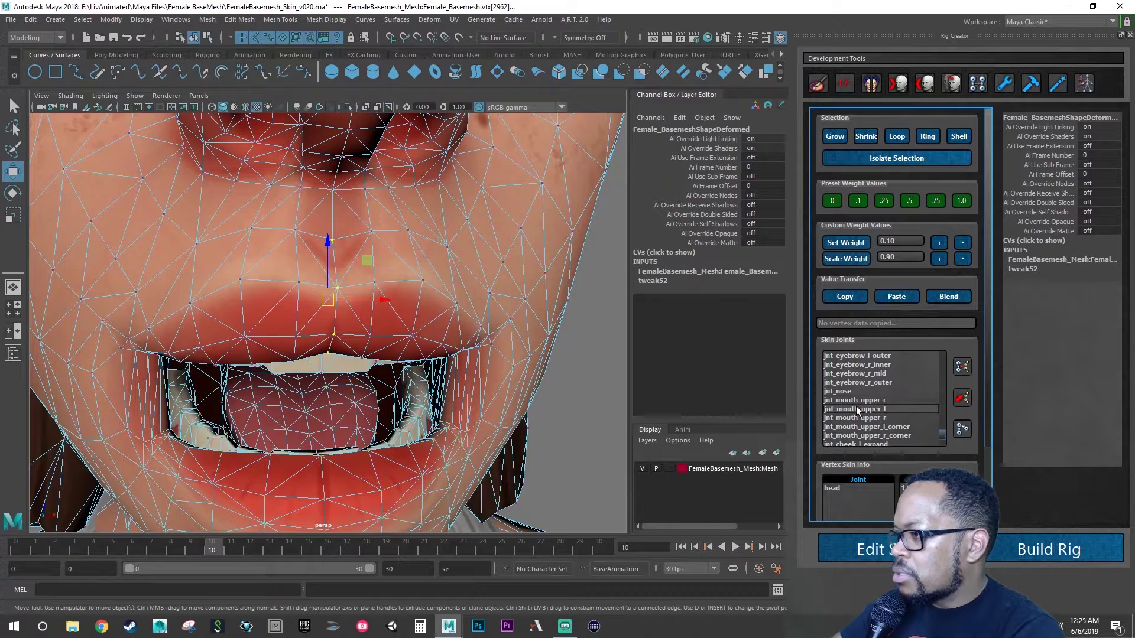
click(872, 401)
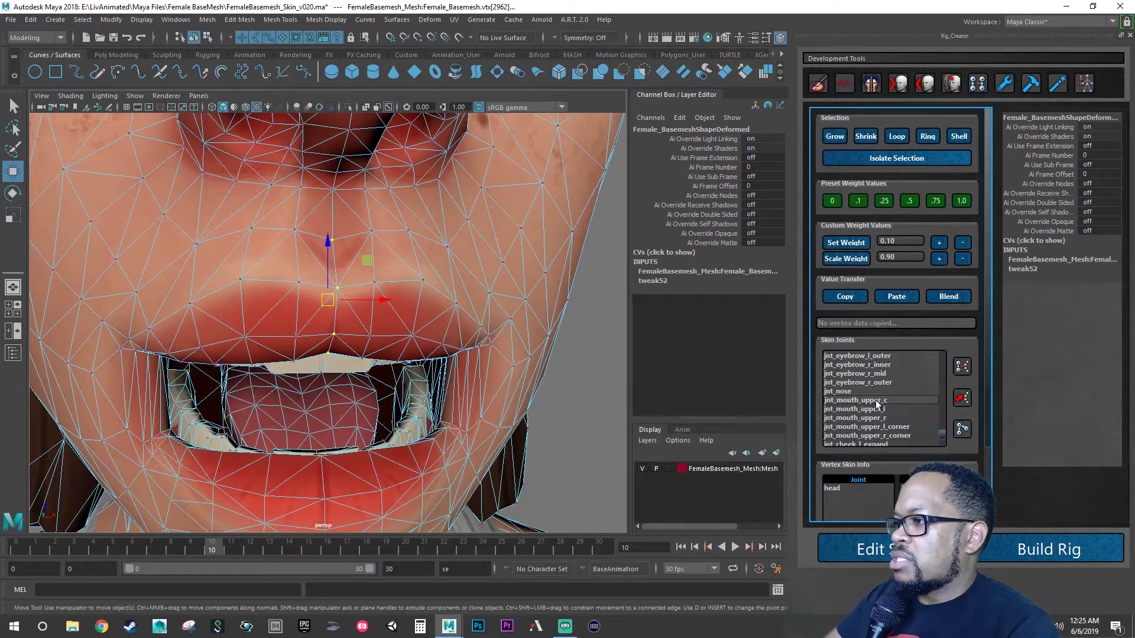
click(961, 201)
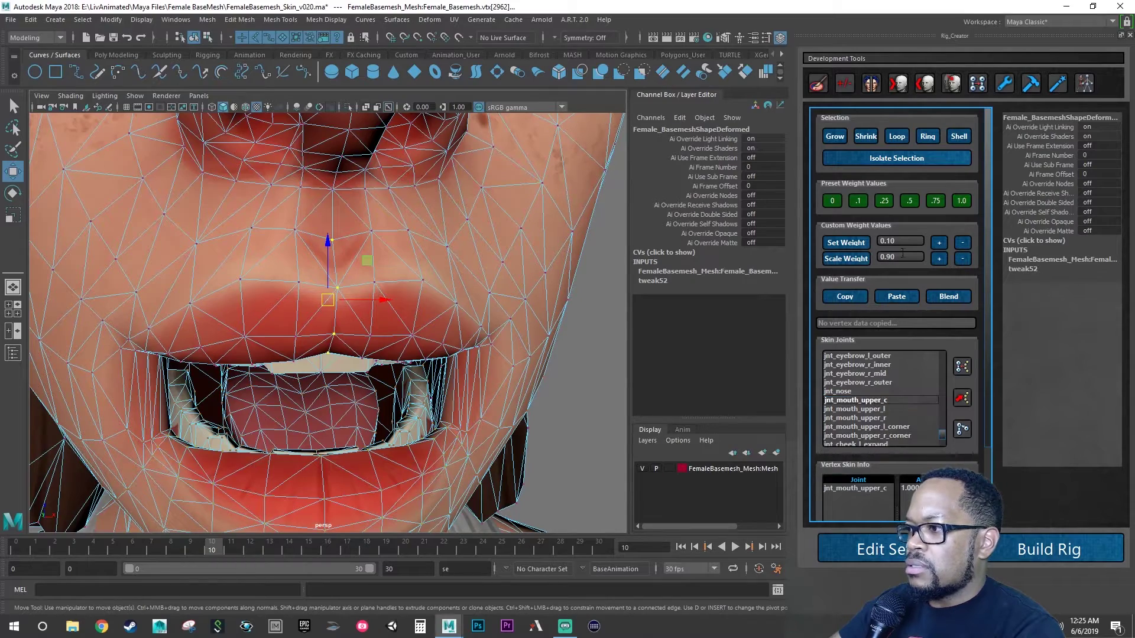
alt+drag(444, 315, 411, 297)
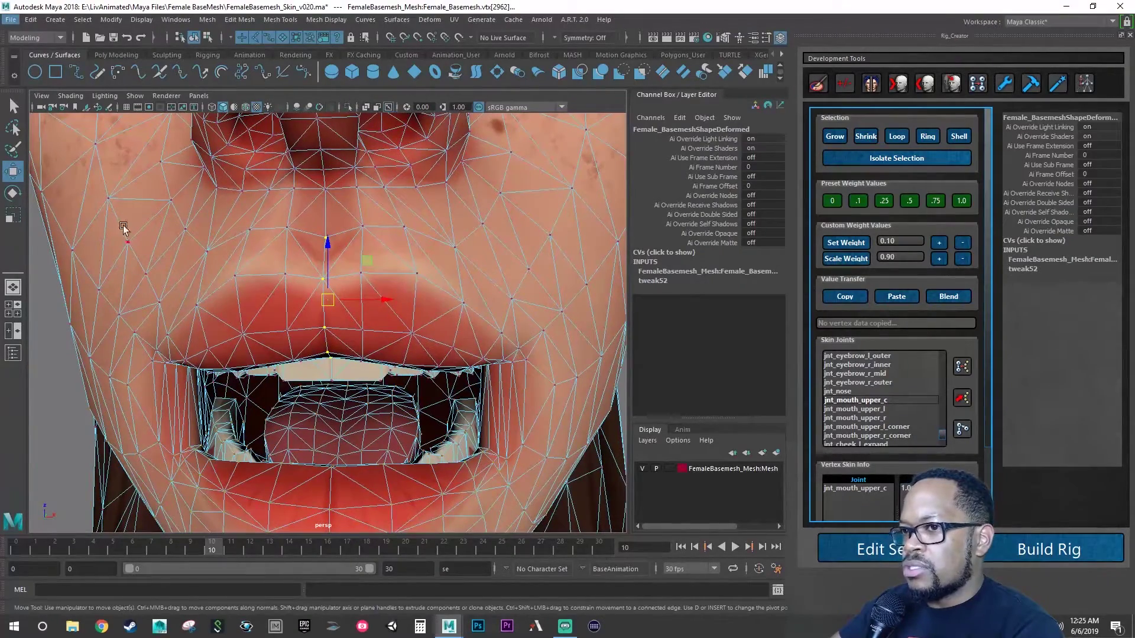
Step: Show the joints in the viewport, examine their positions around the mouth in shaded and wireframe display, and hide them again
click(134, 96)
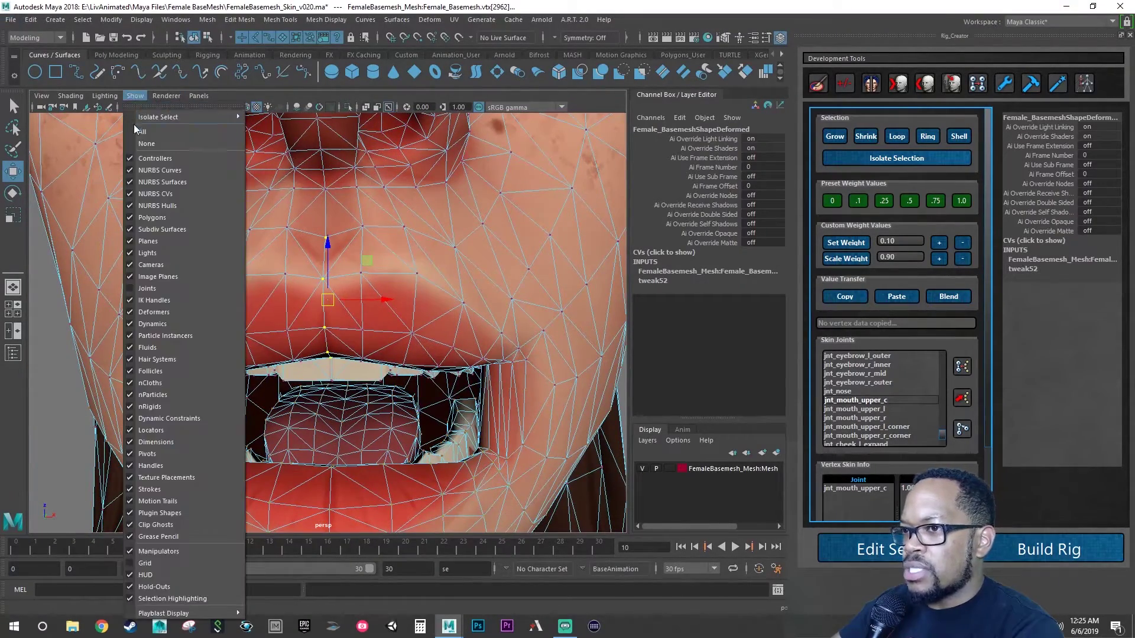
click(142, 289)
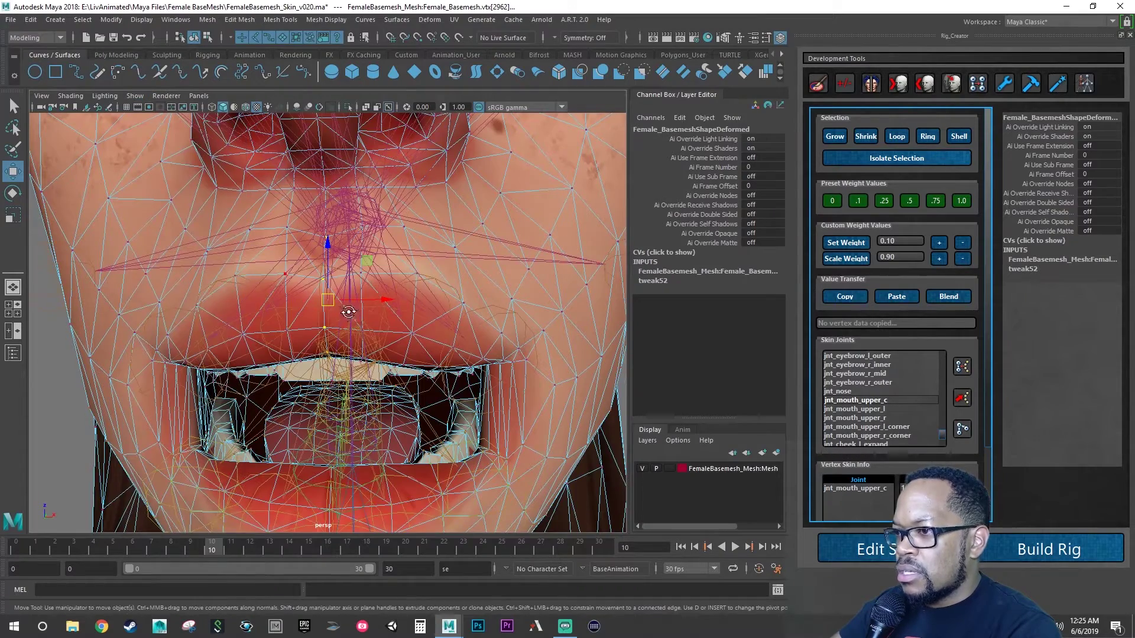
mouse_move(349, 312)
alt+mouse_down()
mouse_move(309, 310)
mouse_move(322, 321)
mouse_move(300, 327)
mouse_move(352, 330)
alt+mouse_up()
mouse_move(464, 341)
alt+mouse_down()
mouse_move(398, 324)
mouse_move(448, 330)
alt+mouse_up()
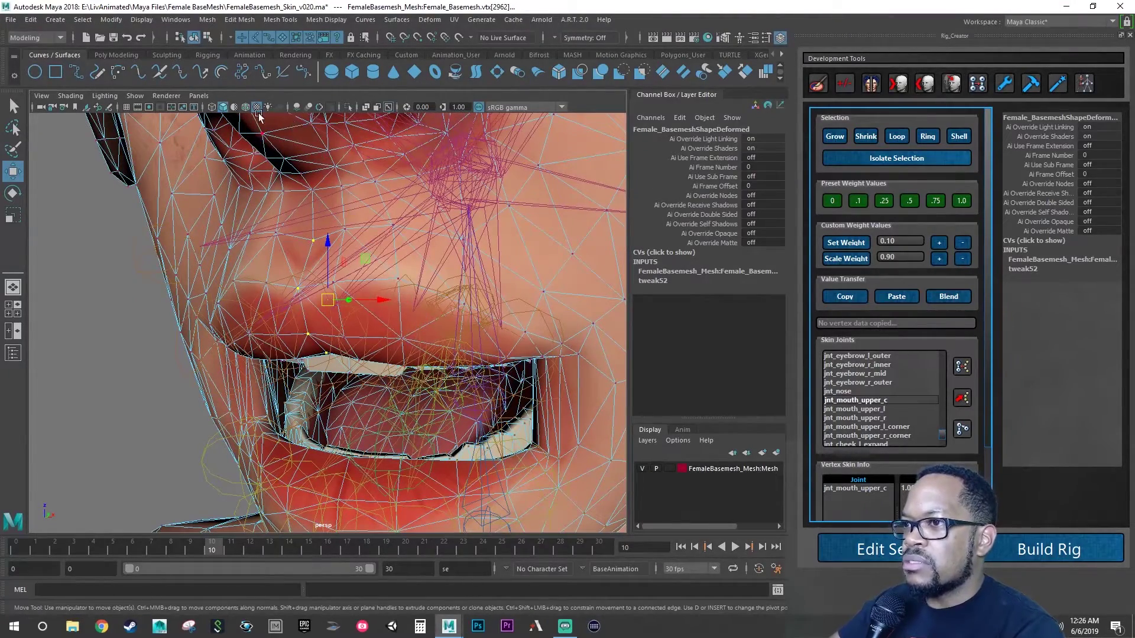
click(211, 107)
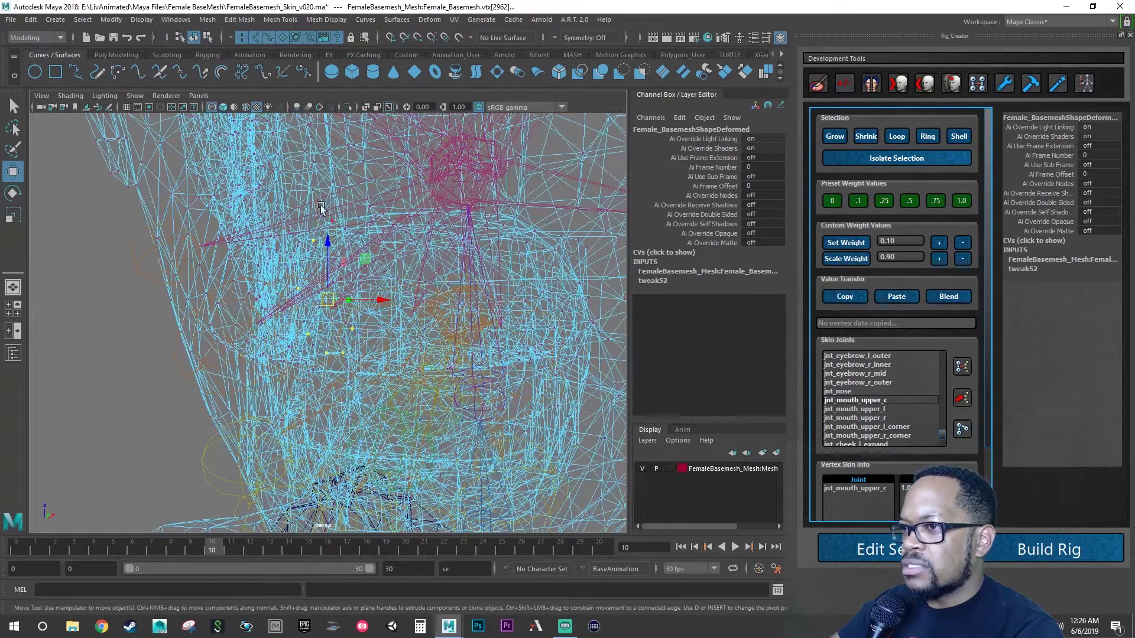
click(223, 107)
click(166, 96)
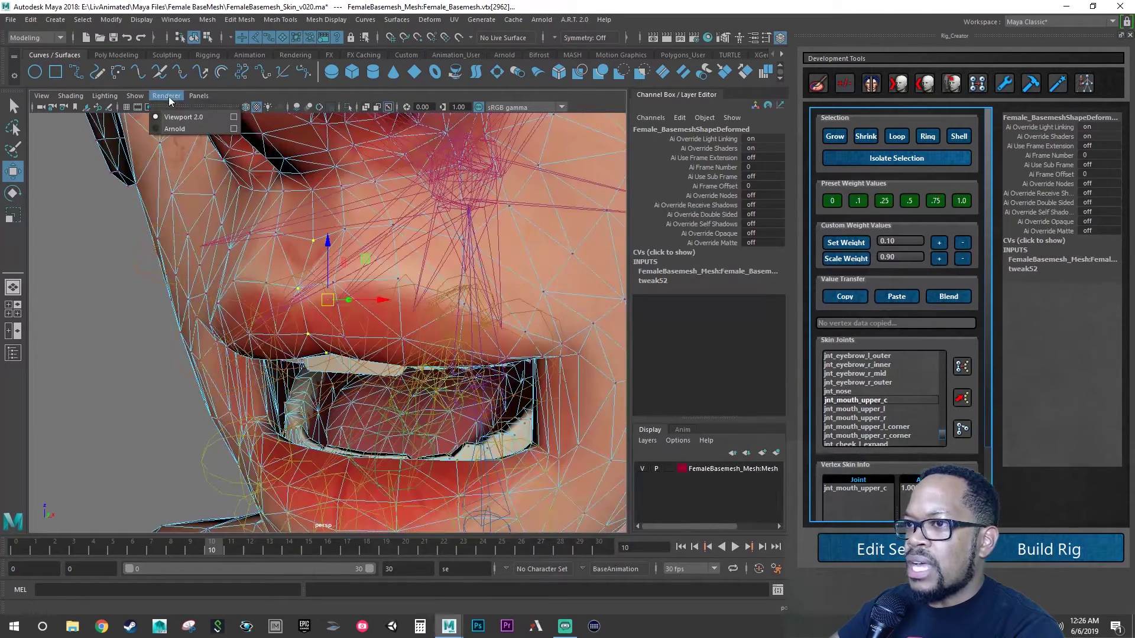
mouse_move(137, 97)
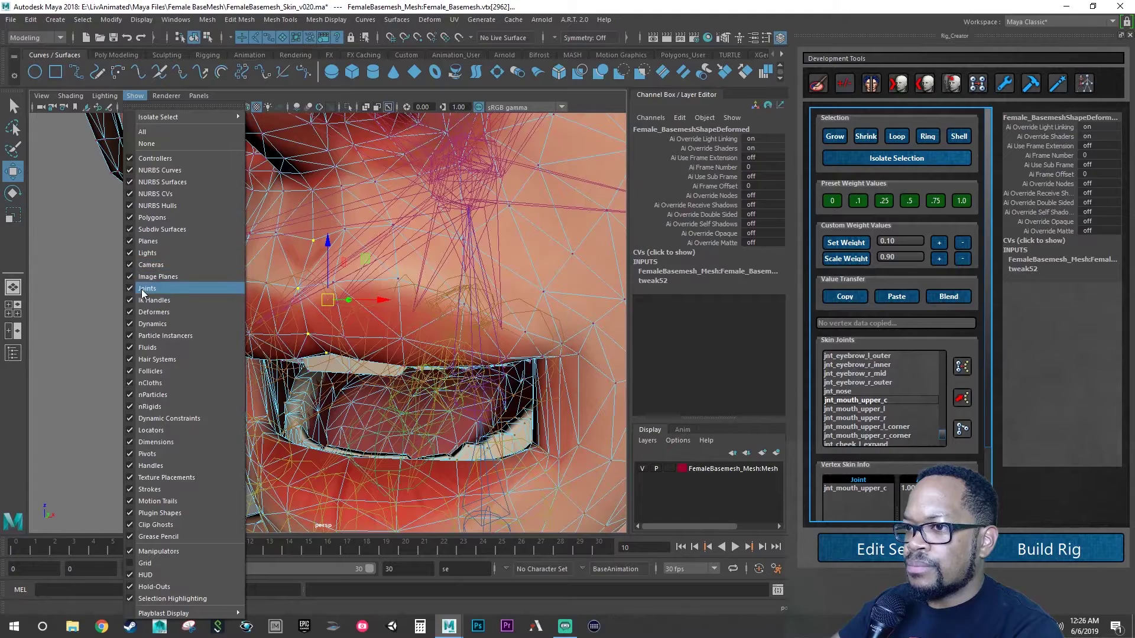
click(141, 288)
scroll(328, 322, down, 5)
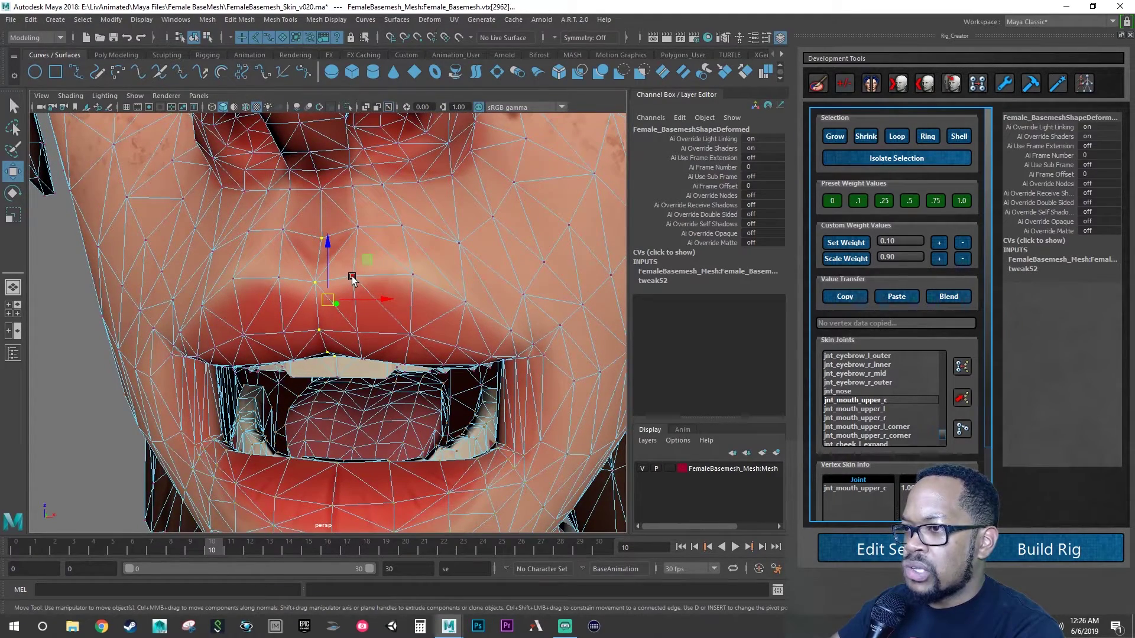
Step: Select three neighbouring vertices on the upper lip's border on the character's left and the row of three below them
click(352, 277)
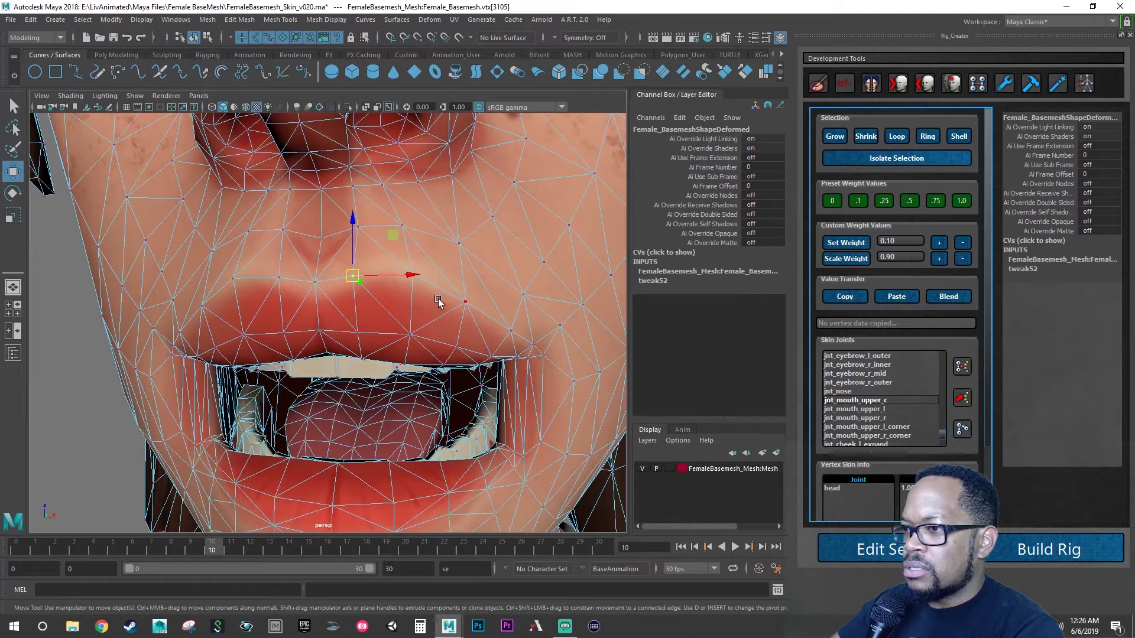
shift+click(466, 302)
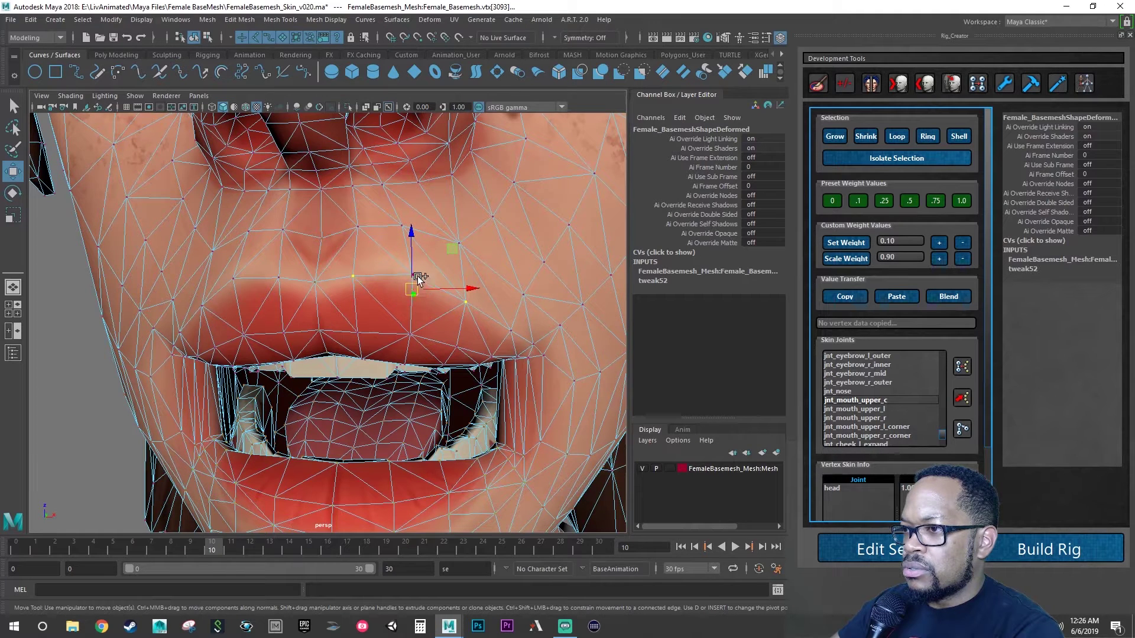
shift+click(414, 274)
shift+click(358, 331)
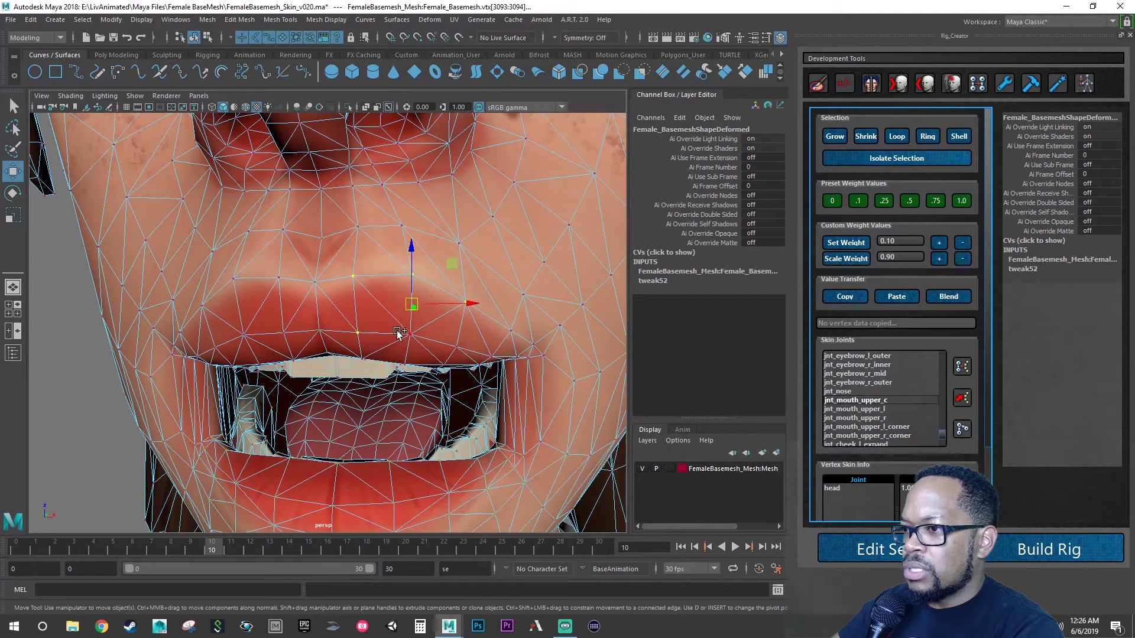
shift+click(409, 335)
Step: Add the vertices along the upper lip's lower edge and inner rim on the character's left to the selection
alt+drag(455, 347, 378, 339)
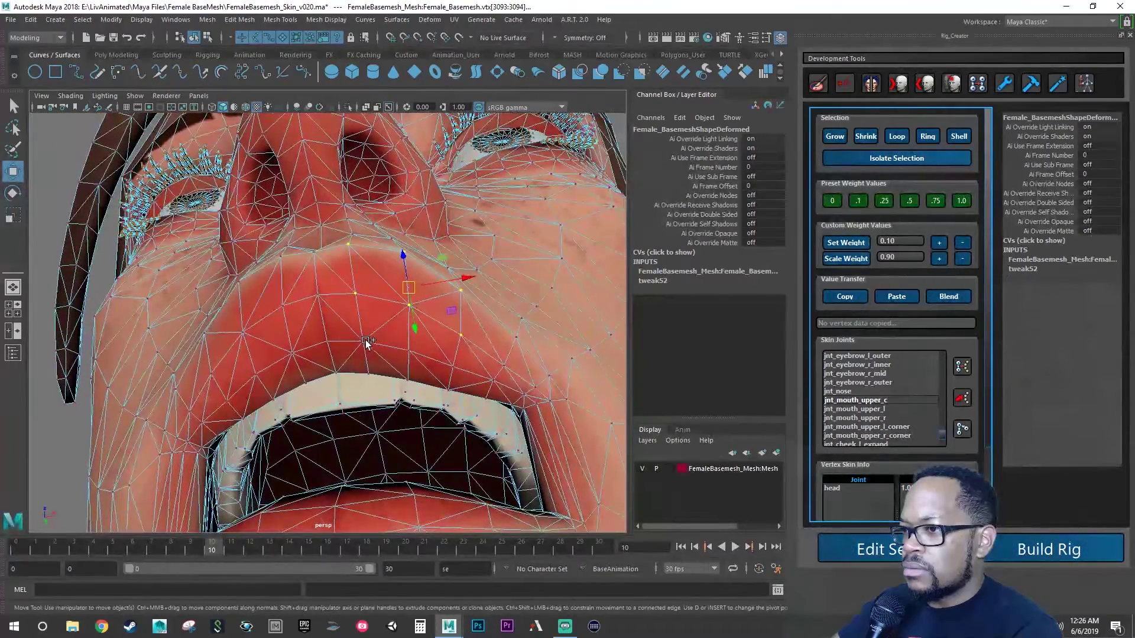
shift+click(364, 341)
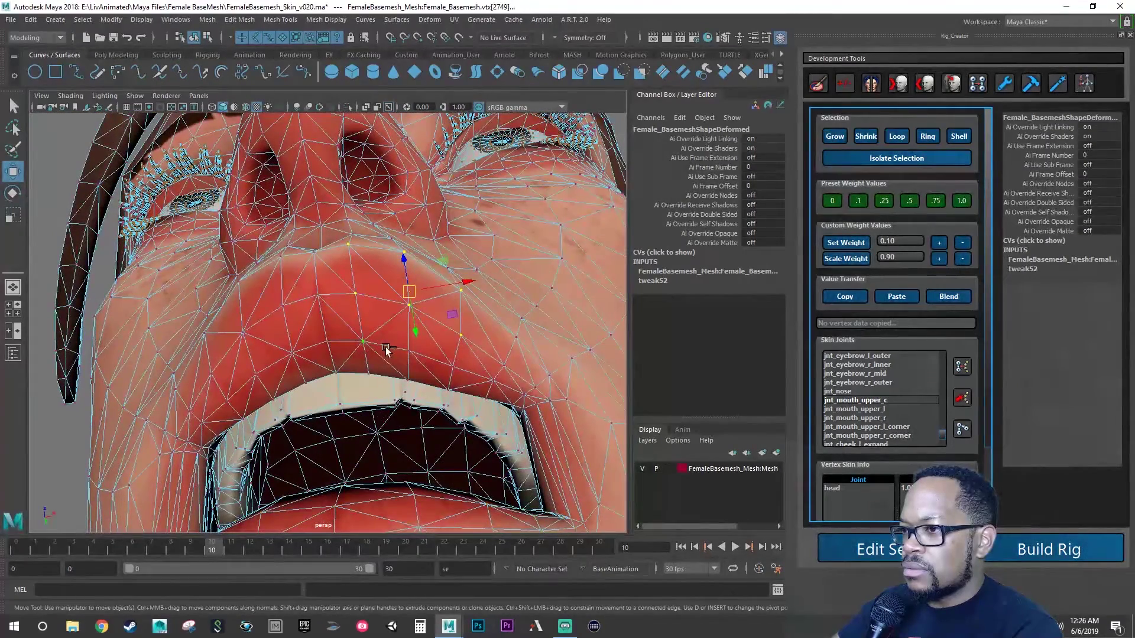
shift+click(453, 367)
shift+click(448, 391)
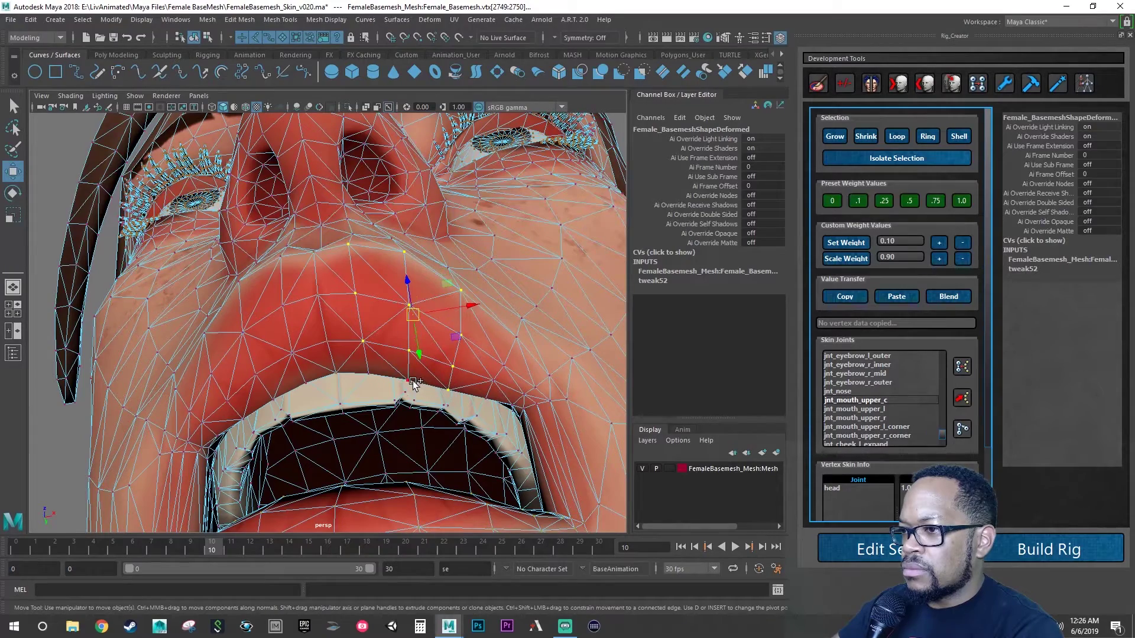
shift+click(372, 376)
alt+drag(373, 375, 408, 371)
alt+right_drag(408, 371, 491, 409)
alt+middle_drag(490, 409, 425, 350)
alt+right_drag(425, 349, 455, 354)
alt+drag(455, 355, 459, 356)
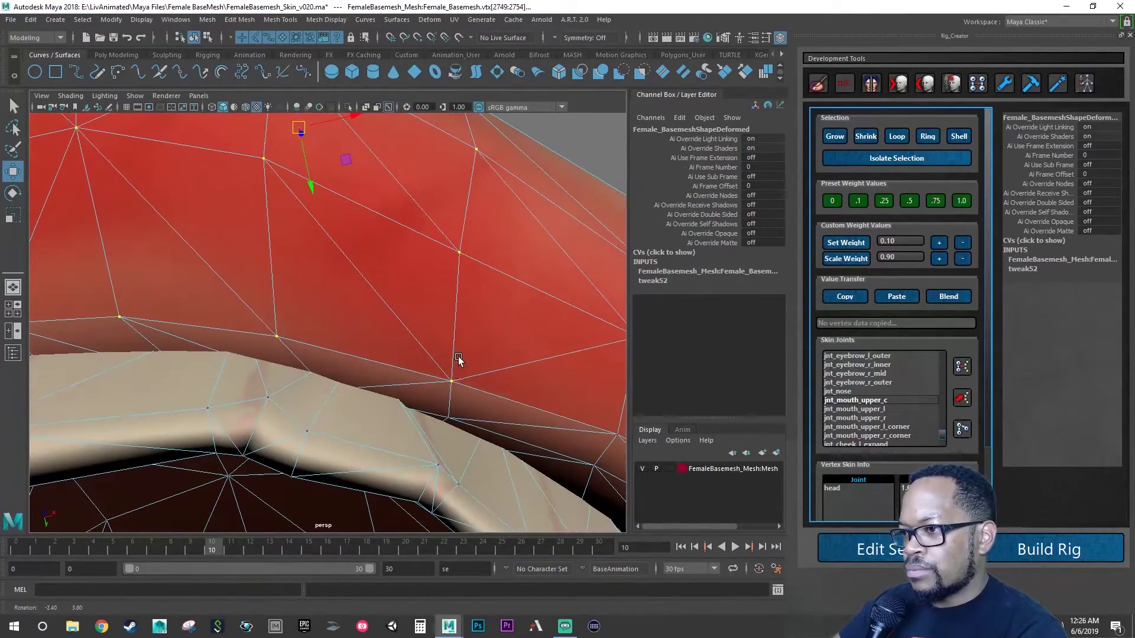
shift+click(449, 415)
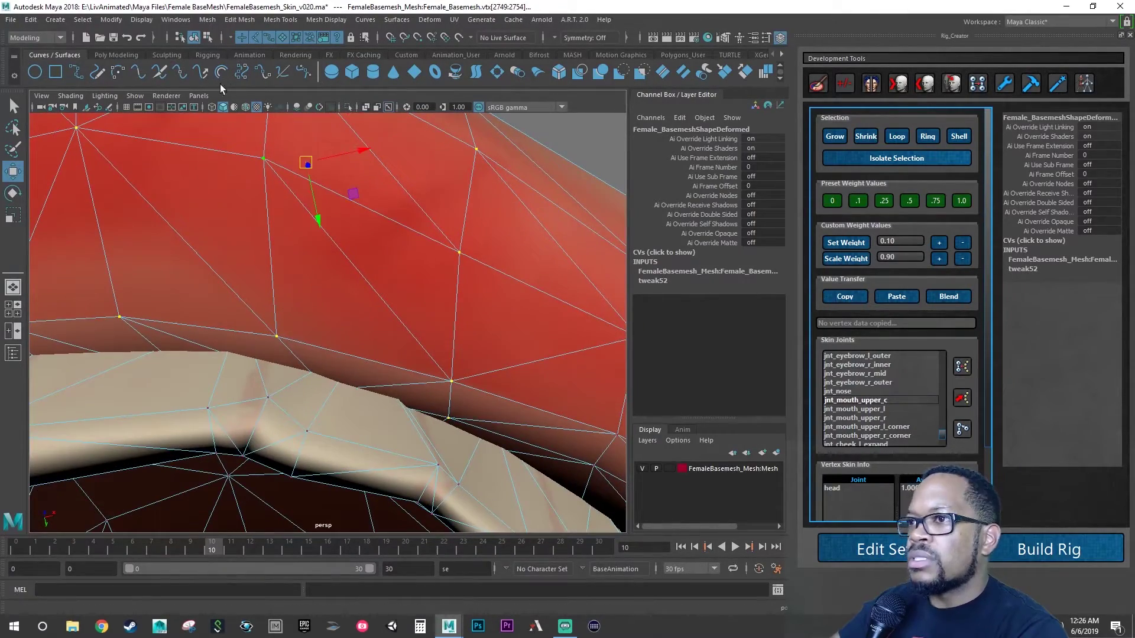
Step: Check the selection in wireframe display and assign those left upper lip vertices a skin weight of 1.0 on jnt_mouth_upper_l
click(211, 107)
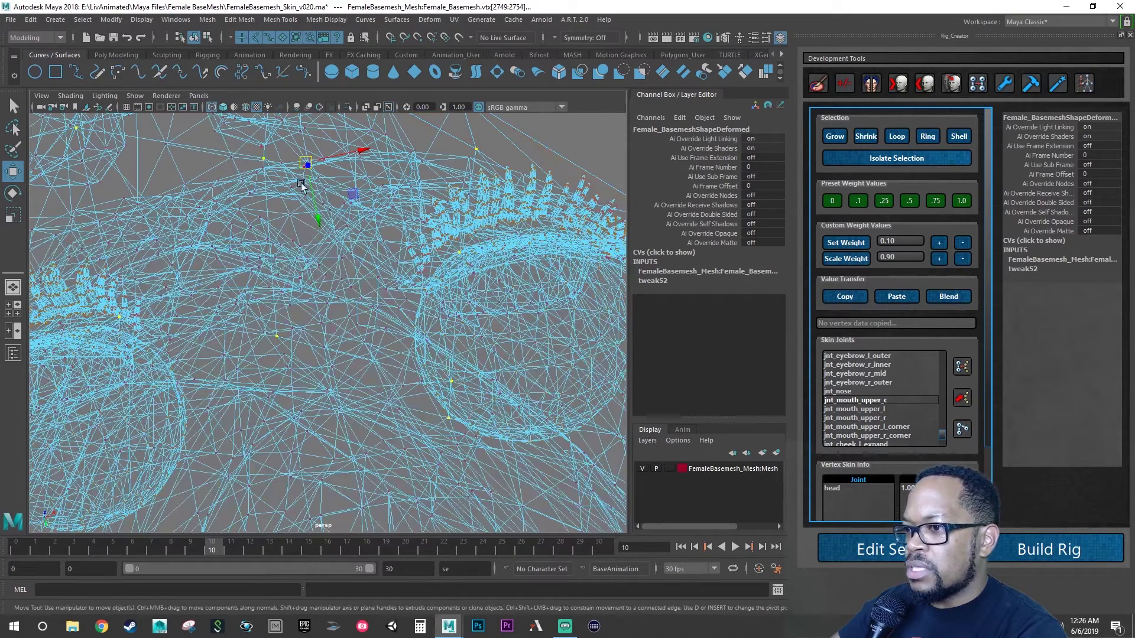
alt+drag(345, 284, 343, 278)
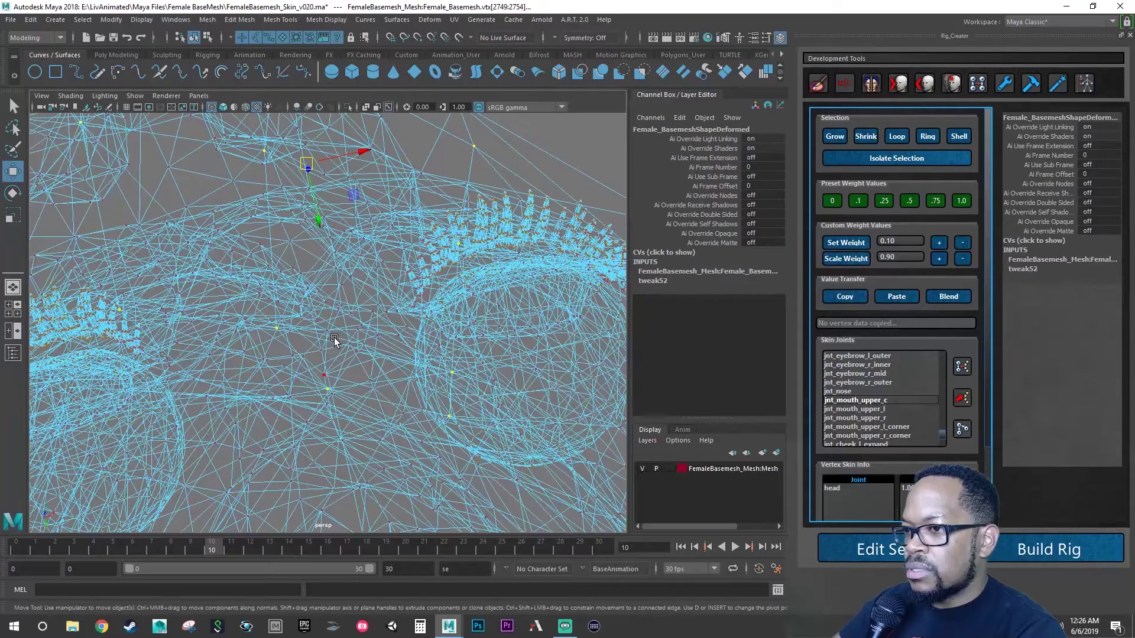
alt+drag(335, 338, 331, 341)
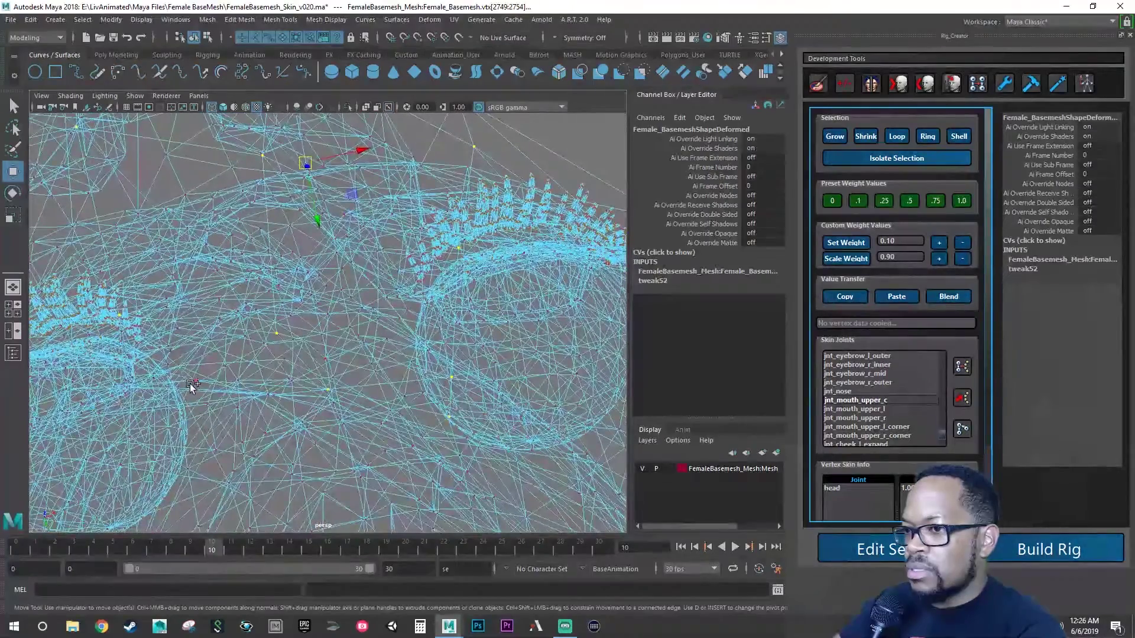
alt+drag(194, 382, 260, 377)
alt+right_drag(260, 378, 289, 378)
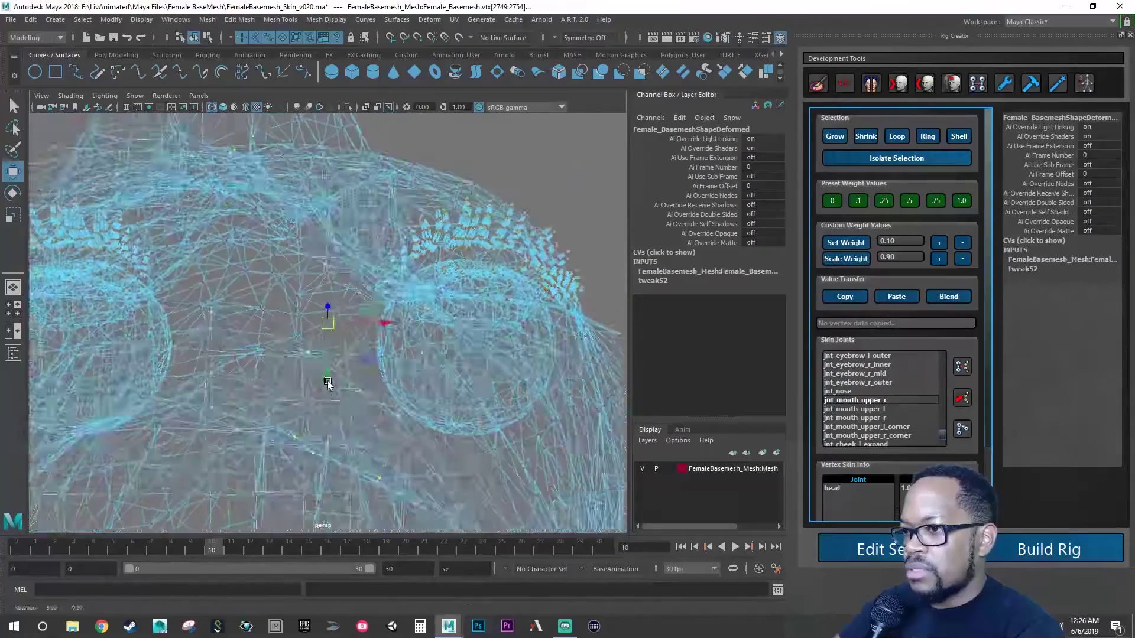
alt+drag(289, 379, 313, 402)
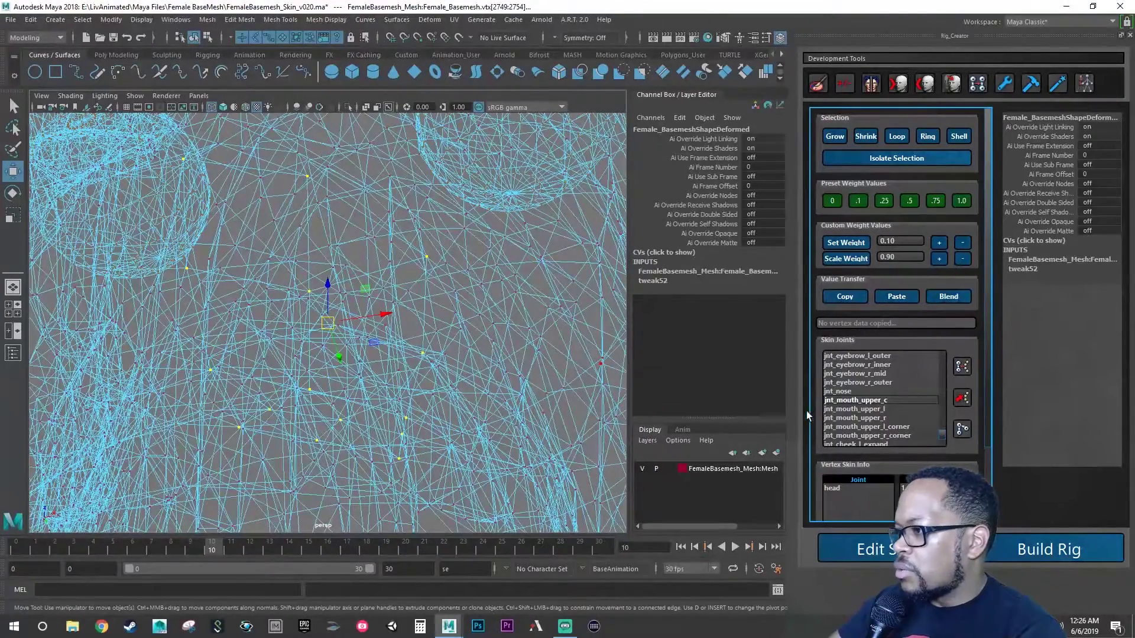
click(852, 411)
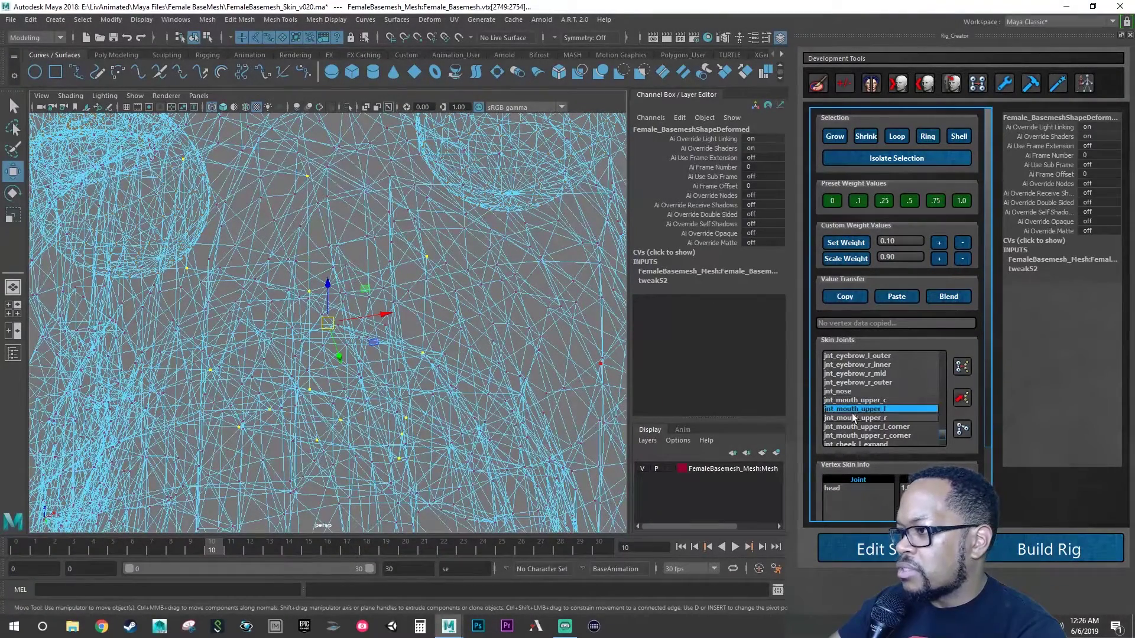
click(962, 202)
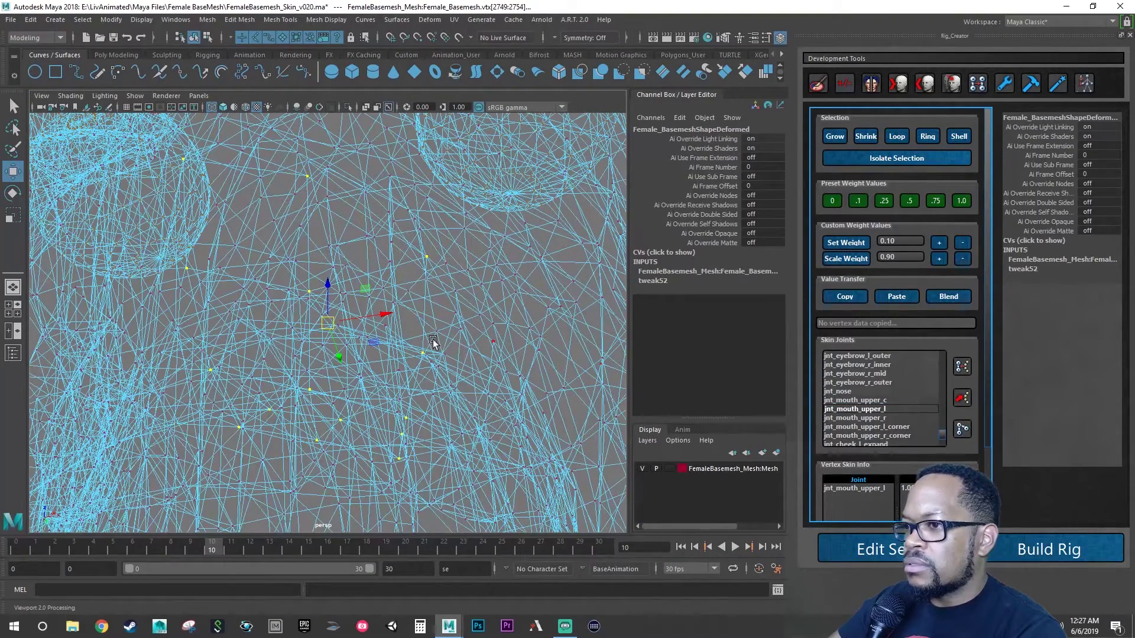
alt+right_drag(433, 341, 320, 331)
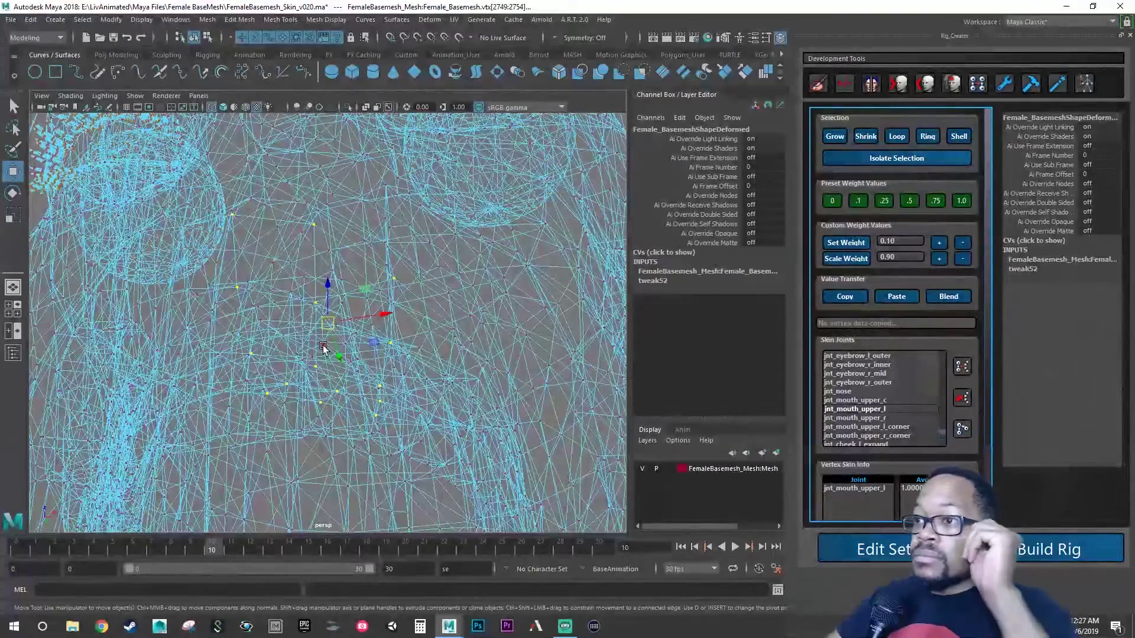
click(224, 108)
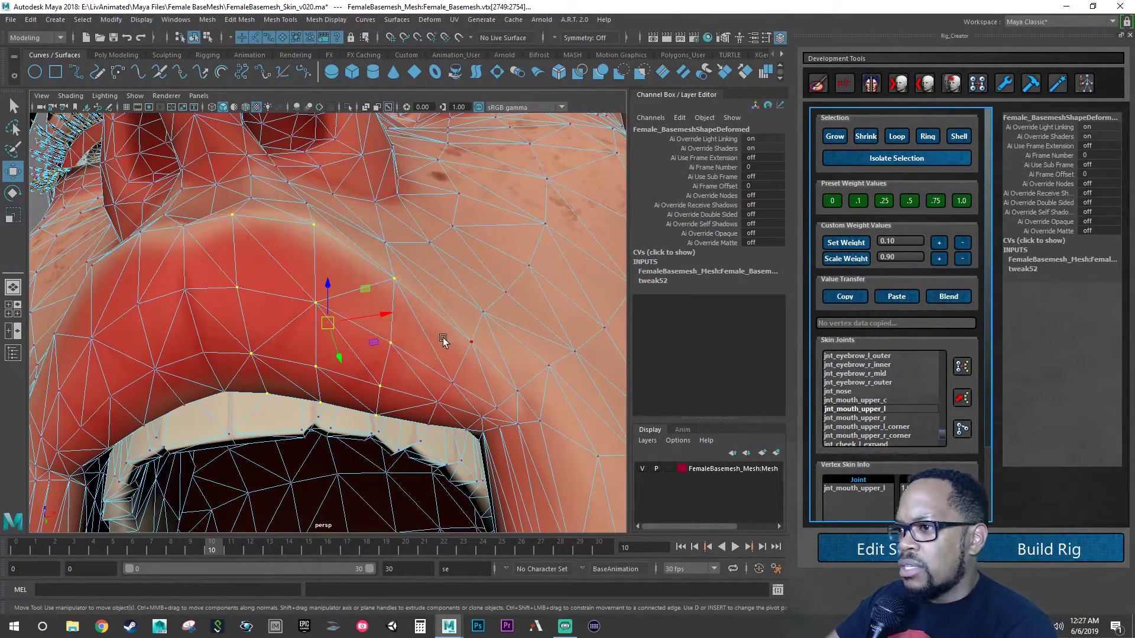
Step: Select the two short vertex columns running from the upper lip's border to its lower edge at the character's left mouth corner
alt+drag(452, 357, 385, 330)
click(410, 316)
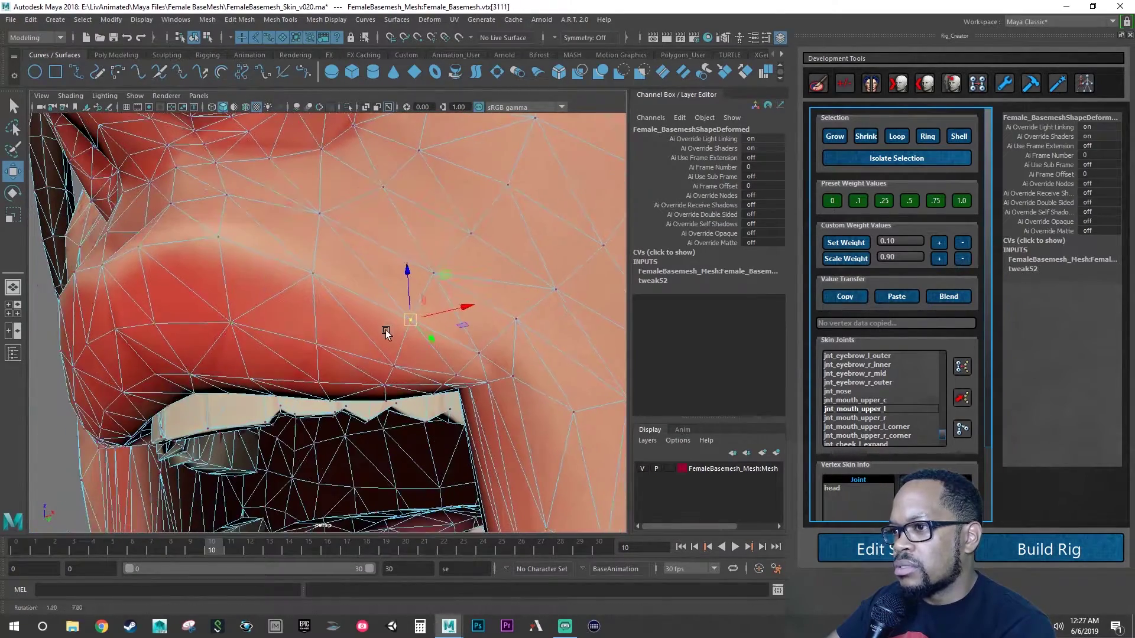
shift+click(385, 385)
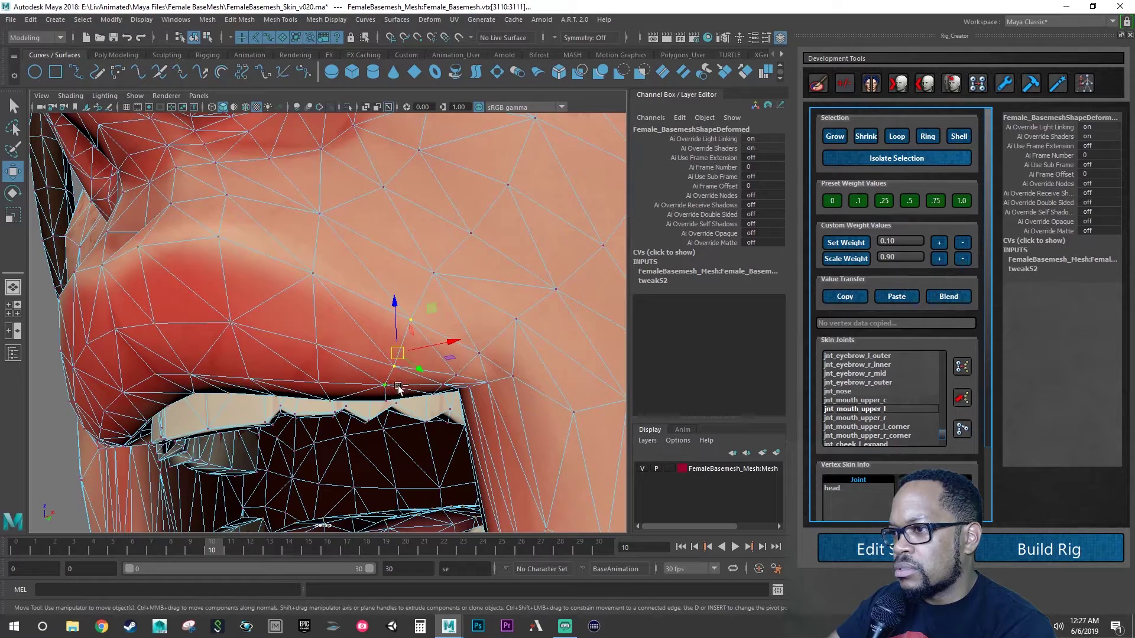
shift+click(480, 353)
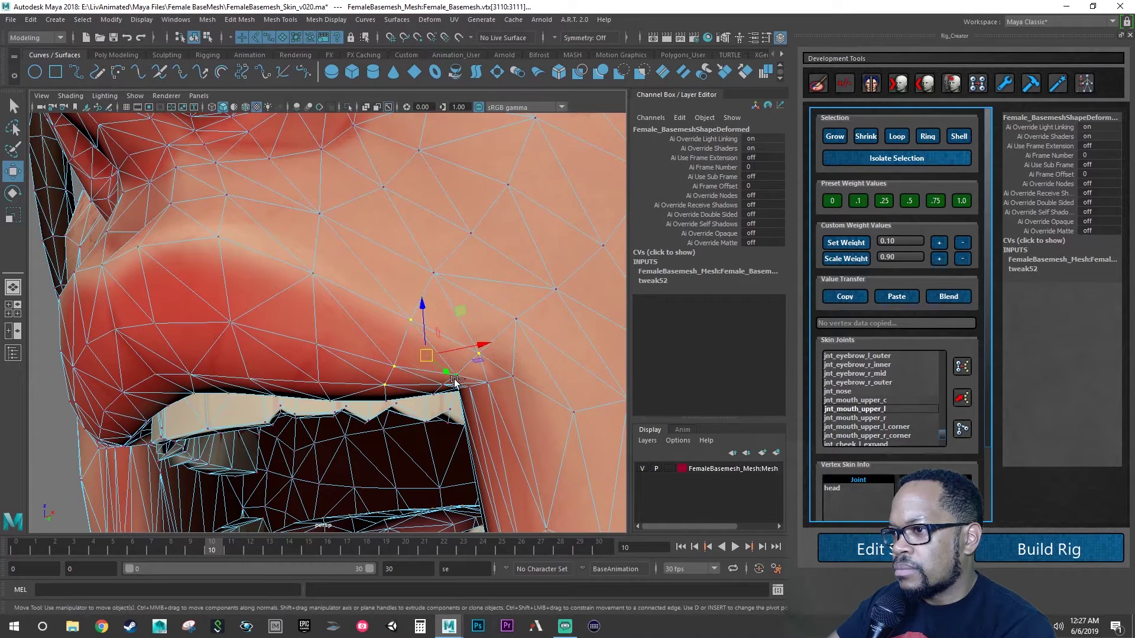
shift+click(454, 378)
shift+click(435, 394)
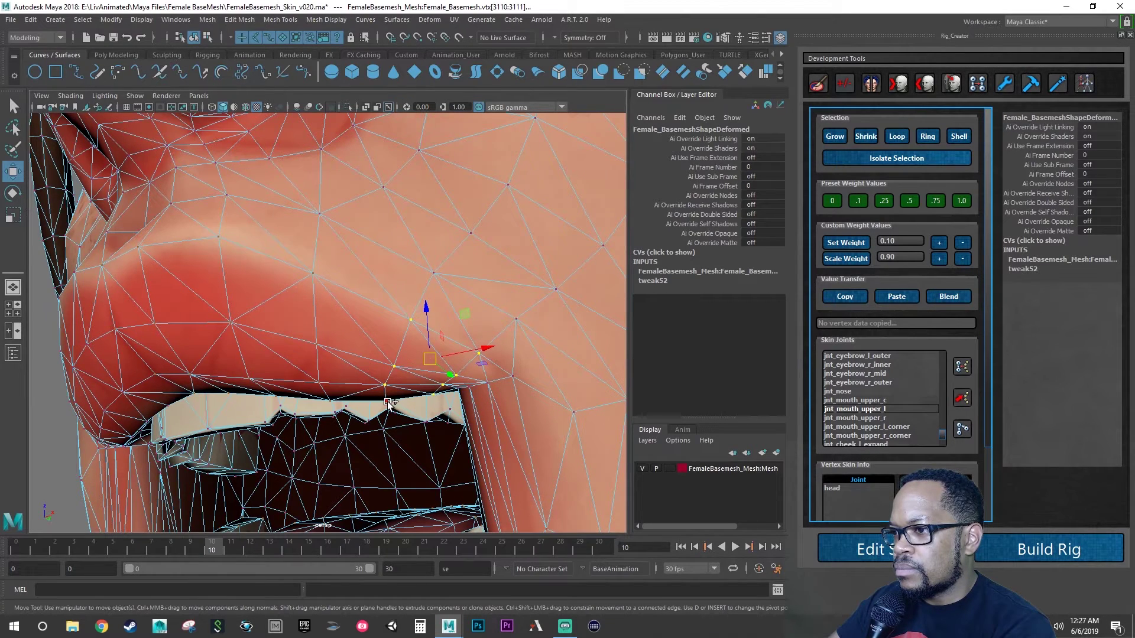
Step: Add the inner rim vertices at that corner and assign the selection a skin weight of 1.0 on jnt_mouth_upper_l_corner
alt+drag(388, 404, 402, 411)
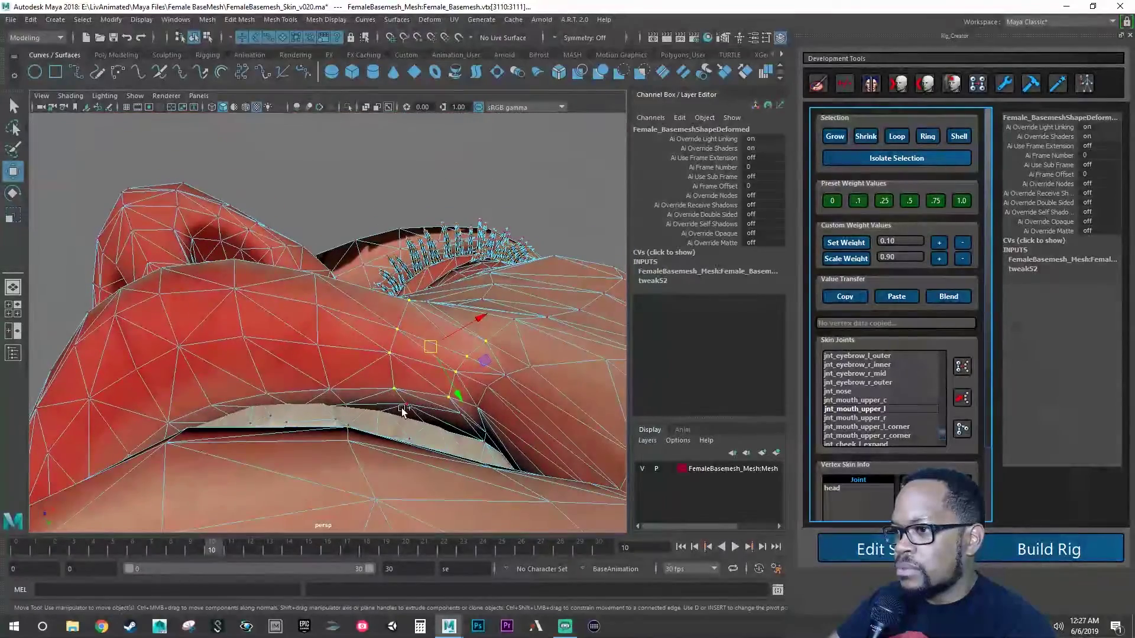
shift+click(459, 413)
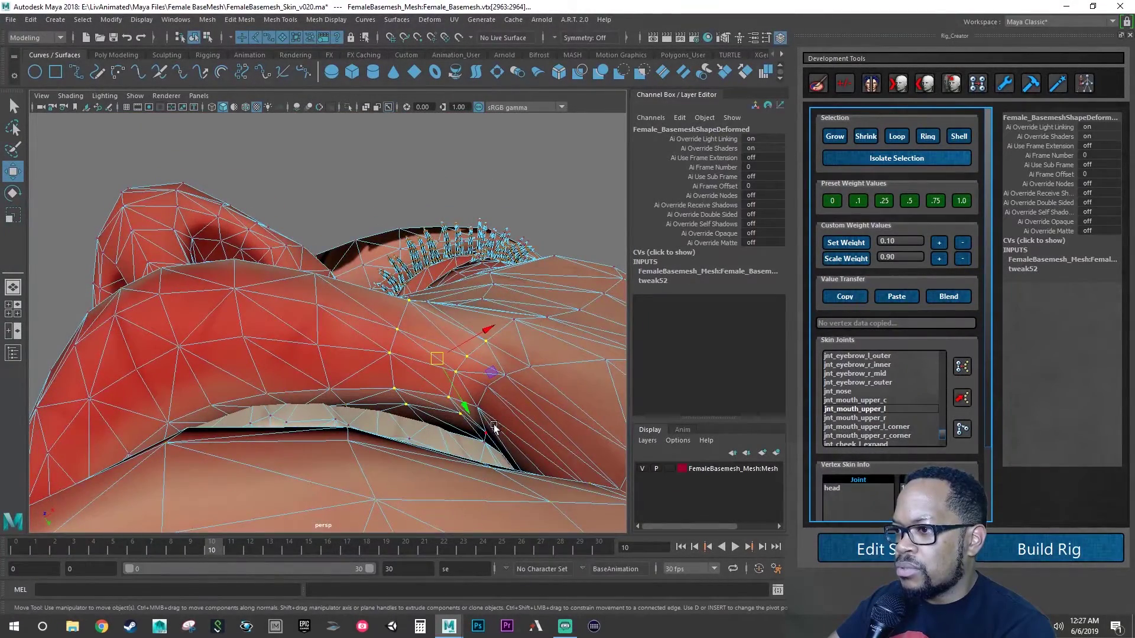
alt+drag(458, 413, 428, 414)
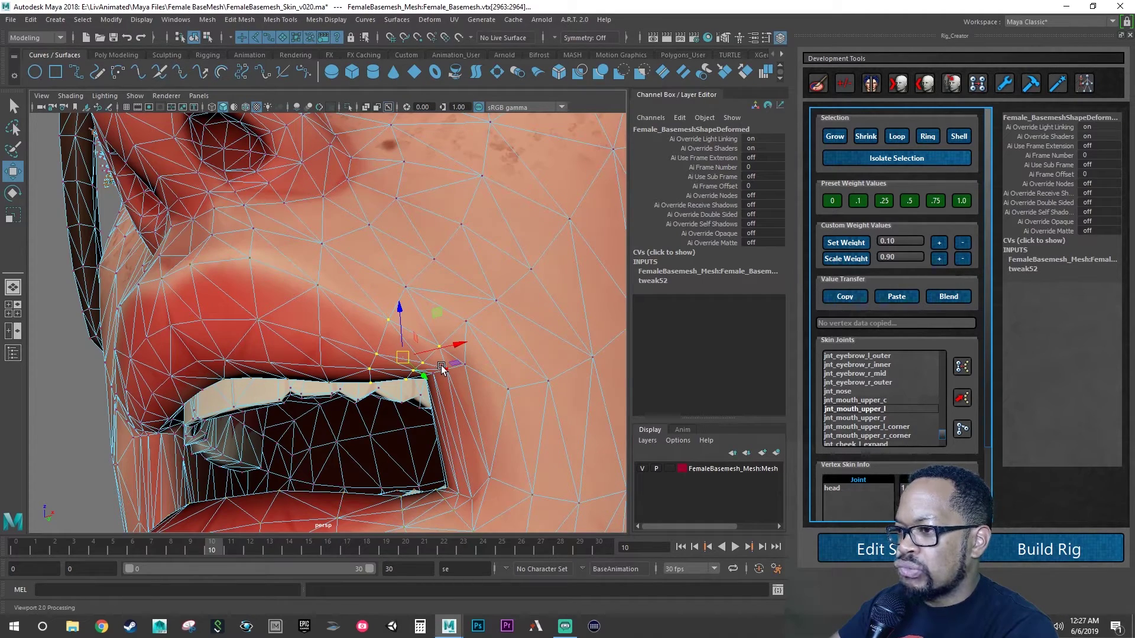
alt+drag(442, 366, 379, 353)
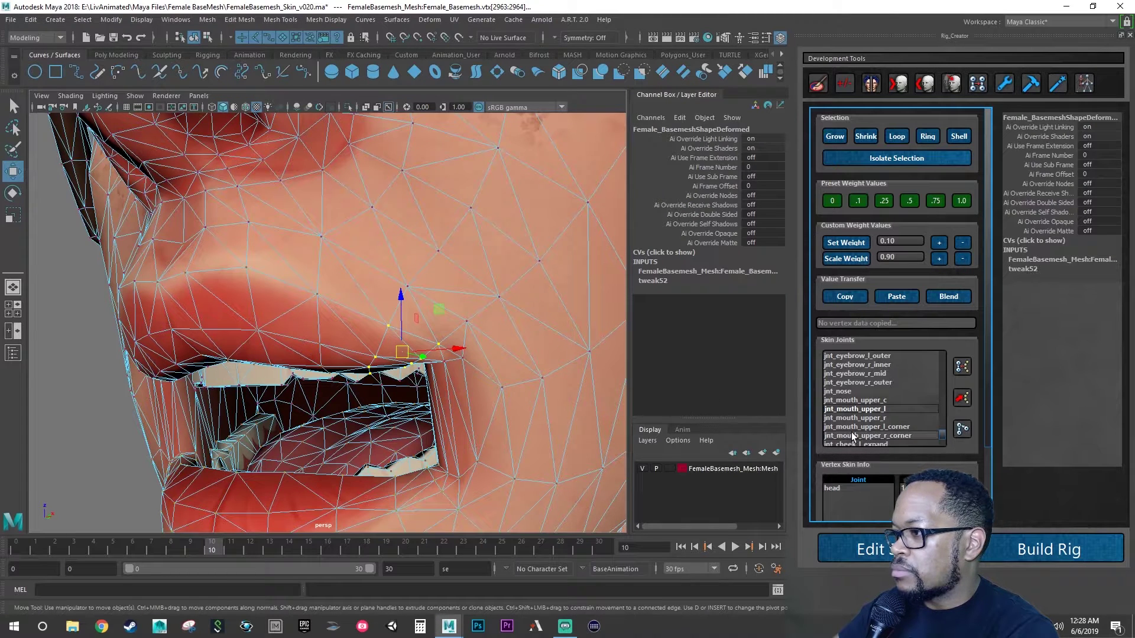
click(877, 427)
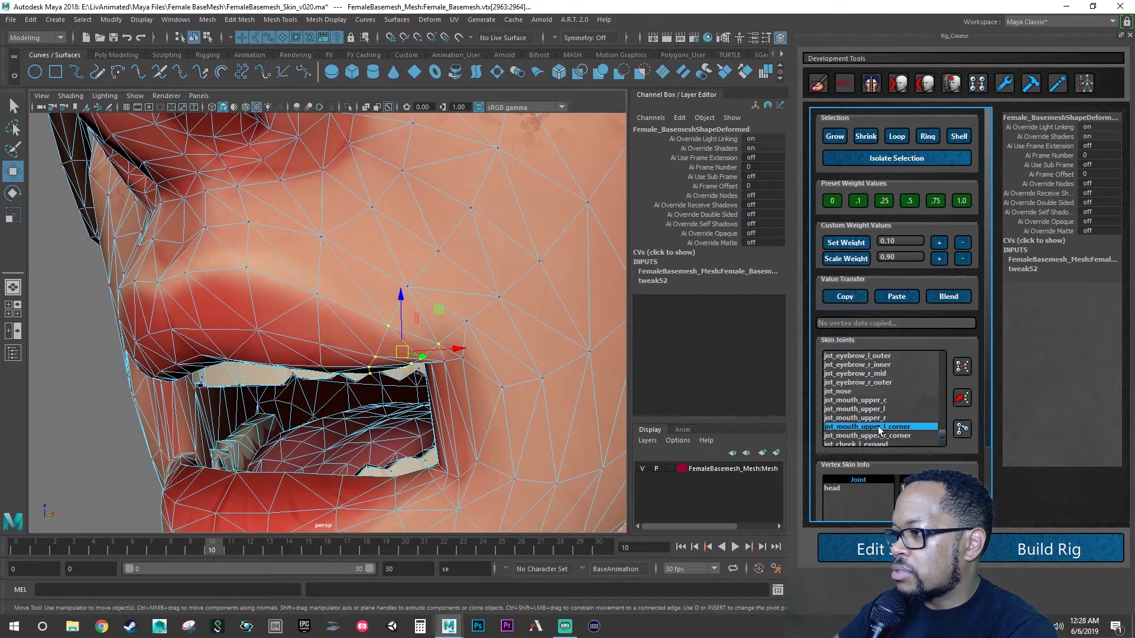
click(961, 200)
Step: Assign the centre vertex in the philtrum above the upper lip a skin weight of 1.0 on the head joint
alt+drag(589, 287, 475, 256)
click(176, 231)
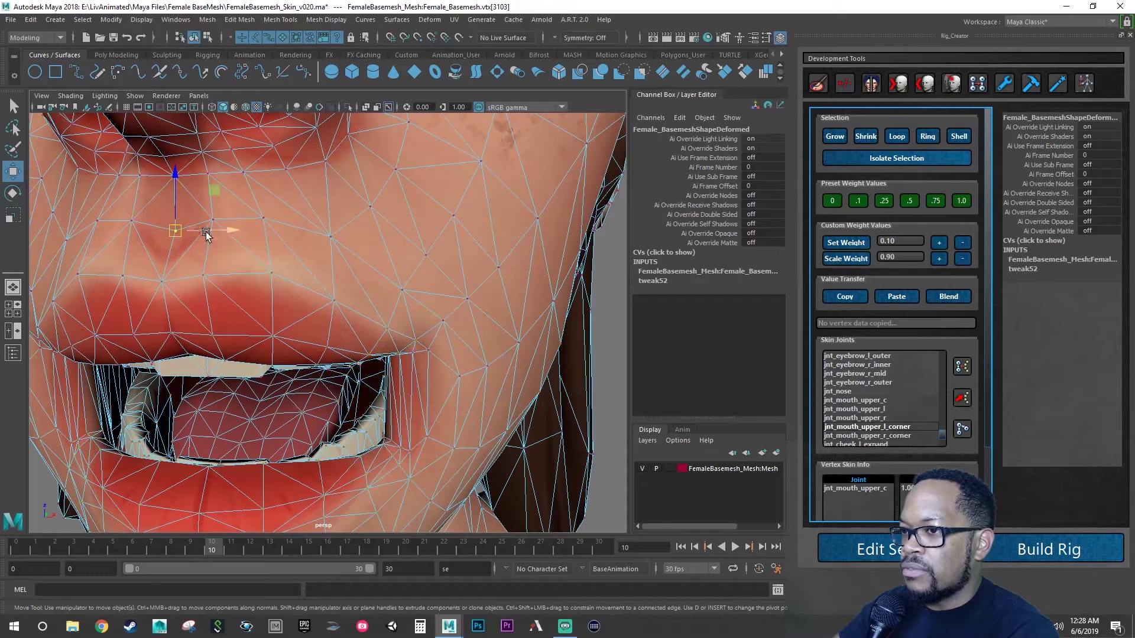
scroll(859, 386, up, 4)
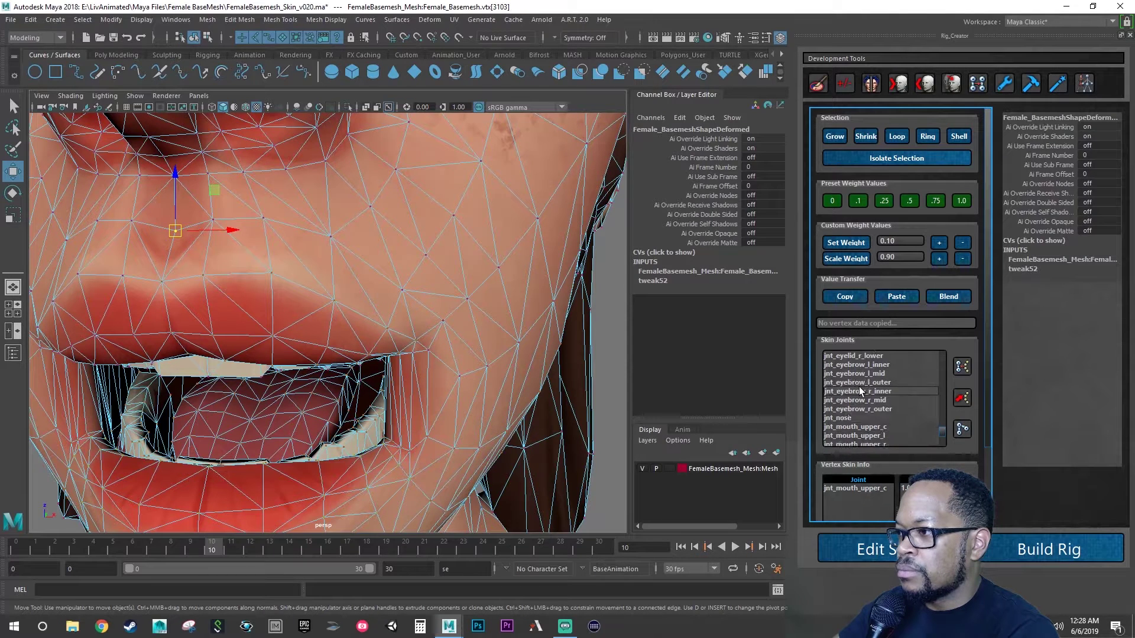
scroll(869, 399, up, 3)
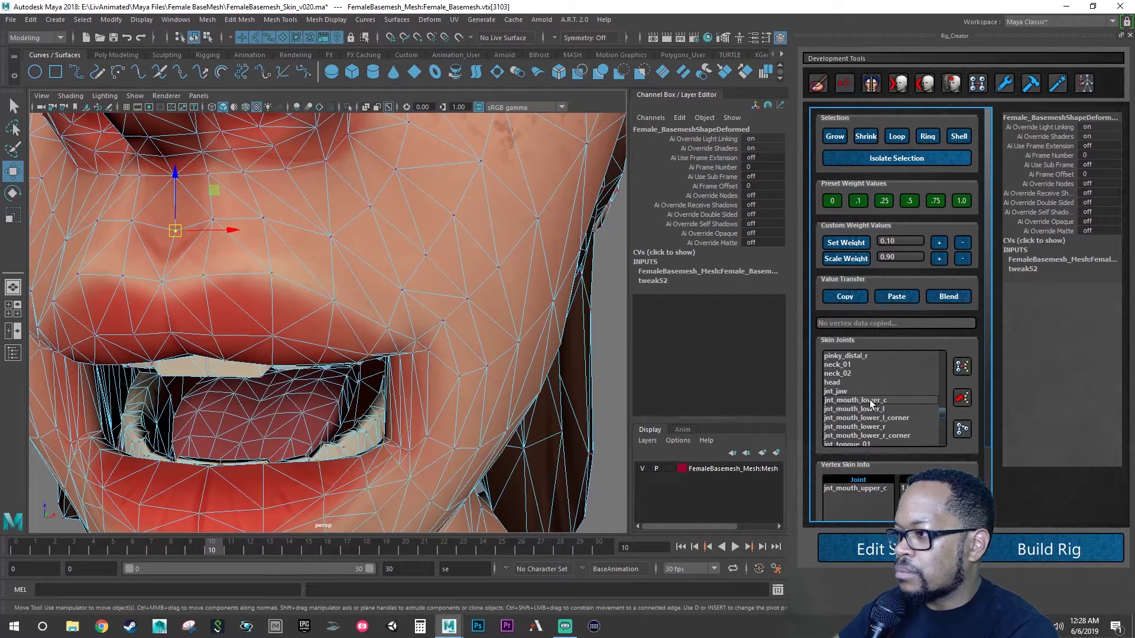
click(843, 381)
click(961, 204)
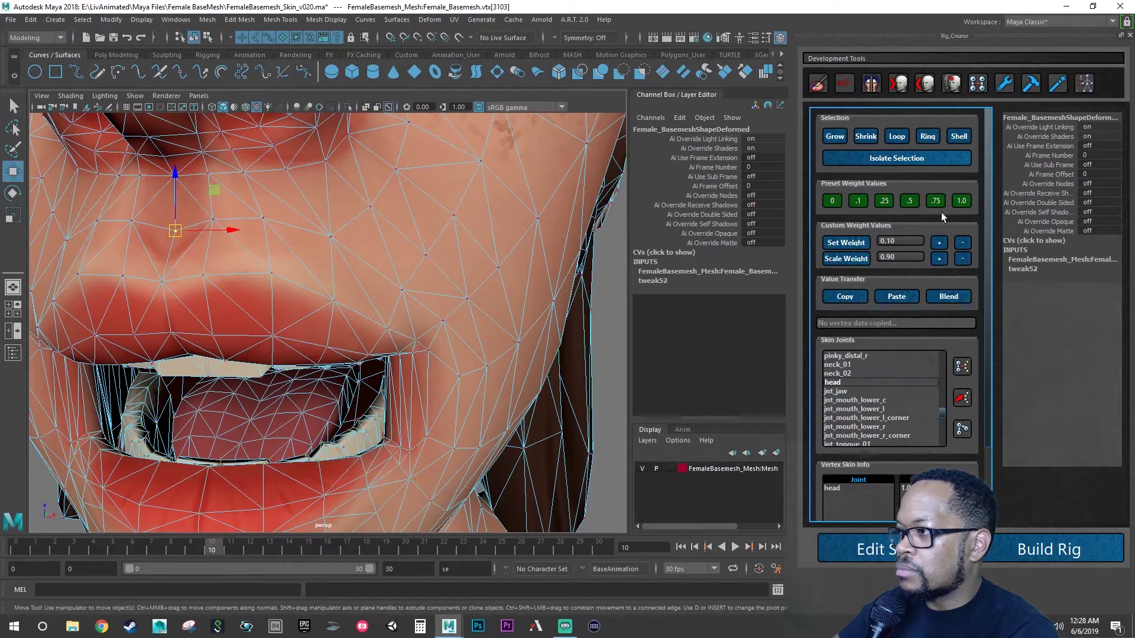
Step: Select three neighbouring vertices on the upper lip's border on the character's right and the row of three below them
alt+drag(435, 290, 576, 300)
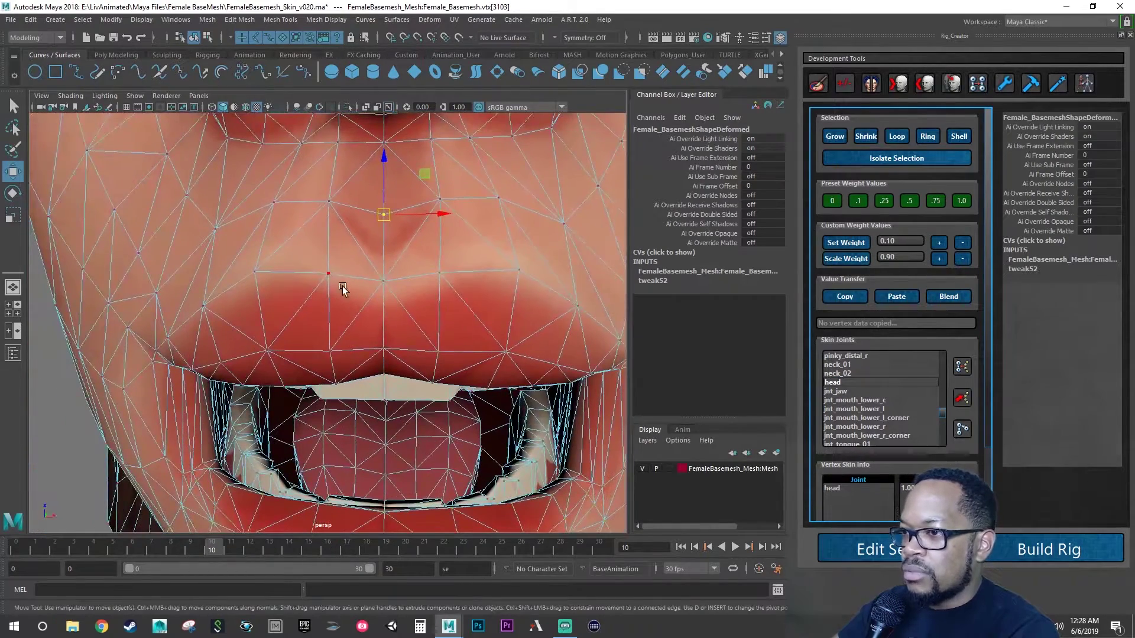
click(324, 274)
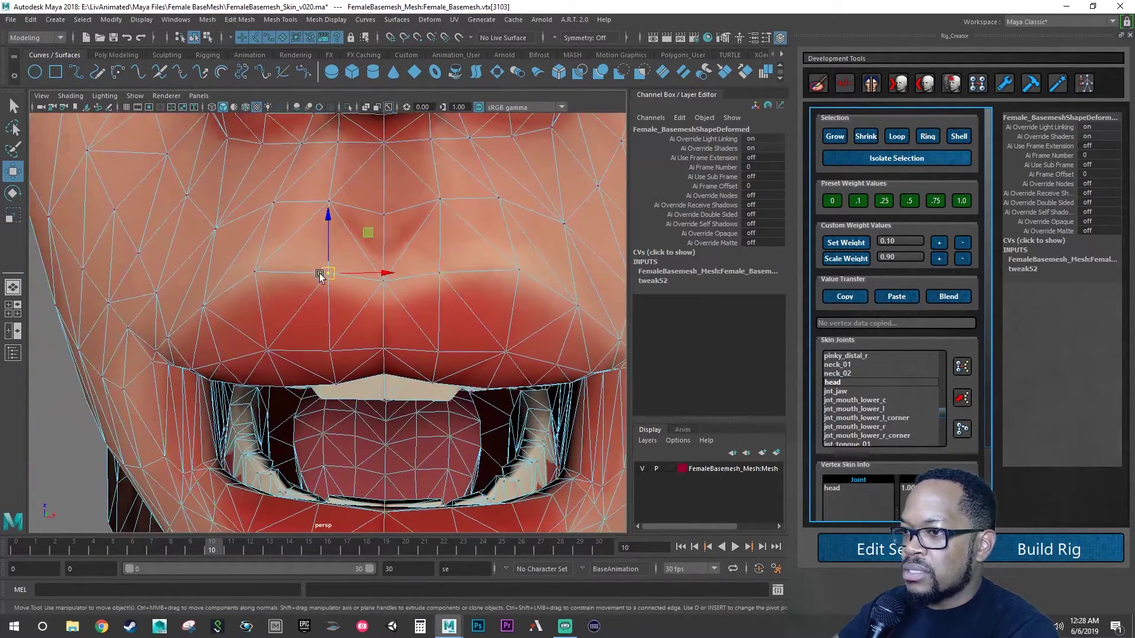
shift+click(256, 273)
shift+click(203, 305)
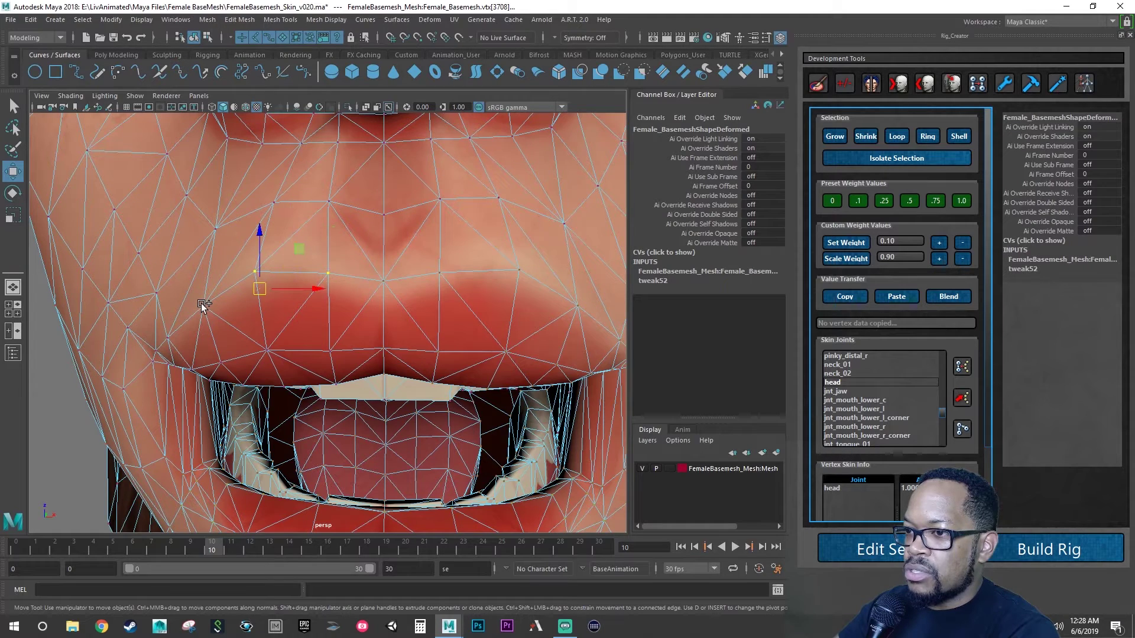
shift+click(219, 363)
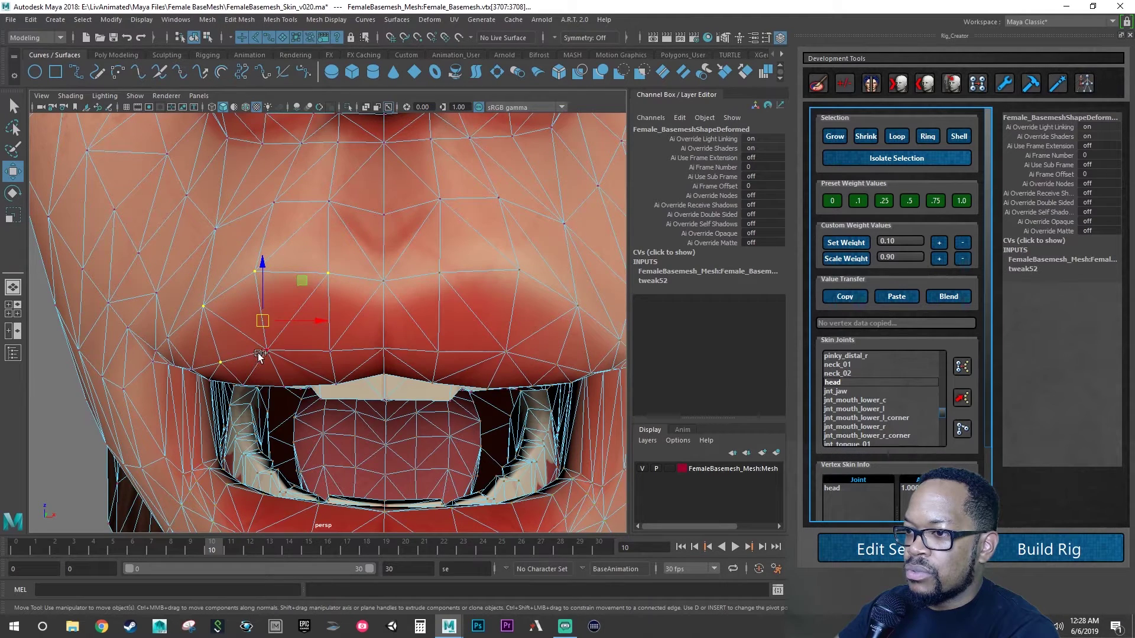
Step: Add the next two rows of three vertices down to the upper lip's lower edge on the character's right
alt+drag(332, 366, 340, 353)
shift+click(341, 358)
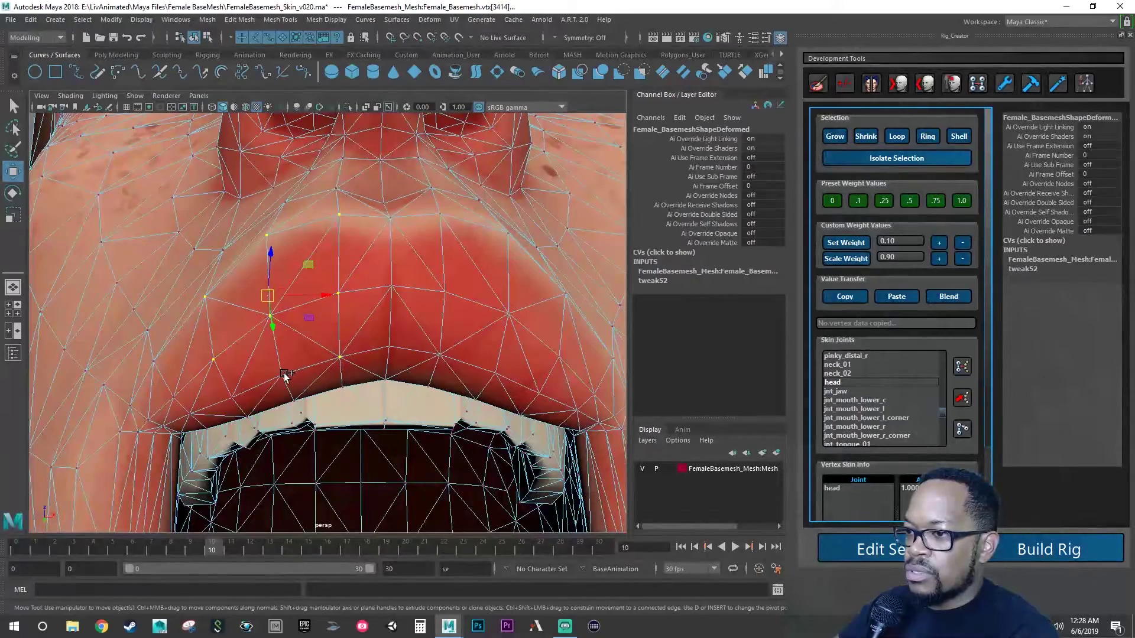
shift+click(282, 375)
shift+click(233, 397)
shift+click(248, 417)
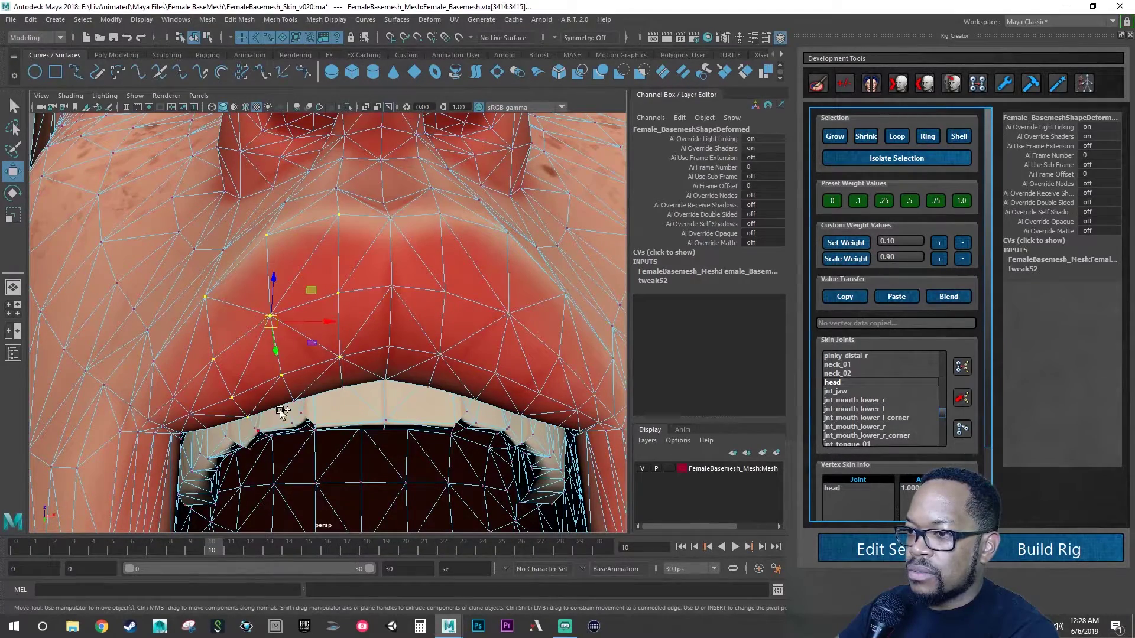
shift+click(293, 402)
shift+click(343, 387)
Step: Add the three inner rim vertices behind the upper lip's lower edge on the character's right, viewing the mesh in wireframe to reach them
alt+drag(337, 414, 276, 417)
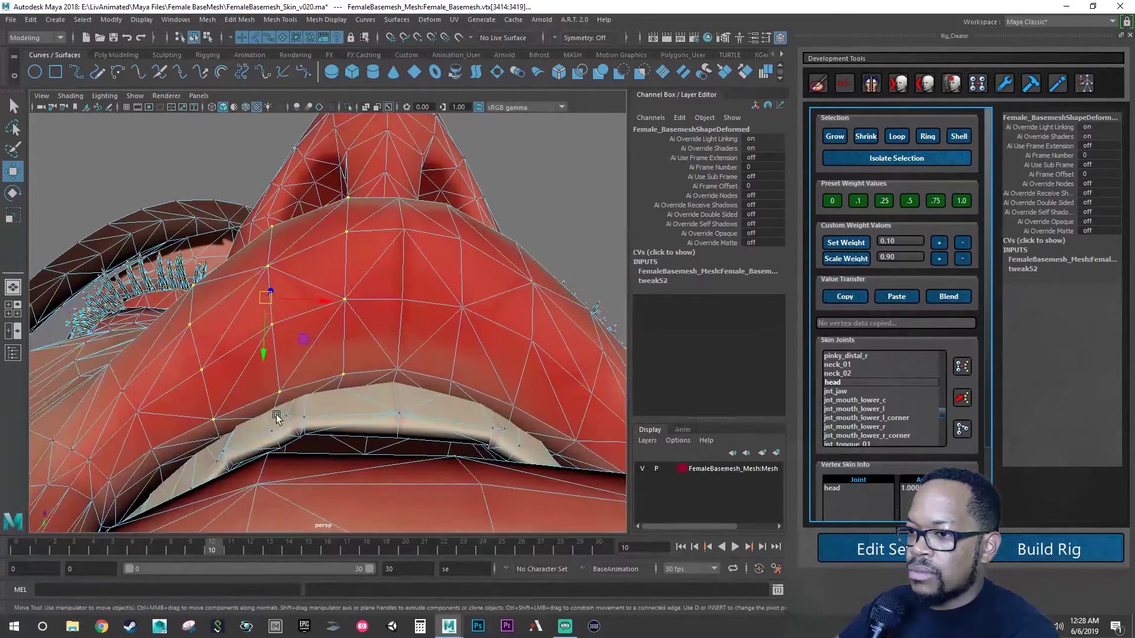
shift+click(222, 436)
alt+right_drag(272, 420, 332, 408)
alt+middle_drag(297, 427, 314, 381)
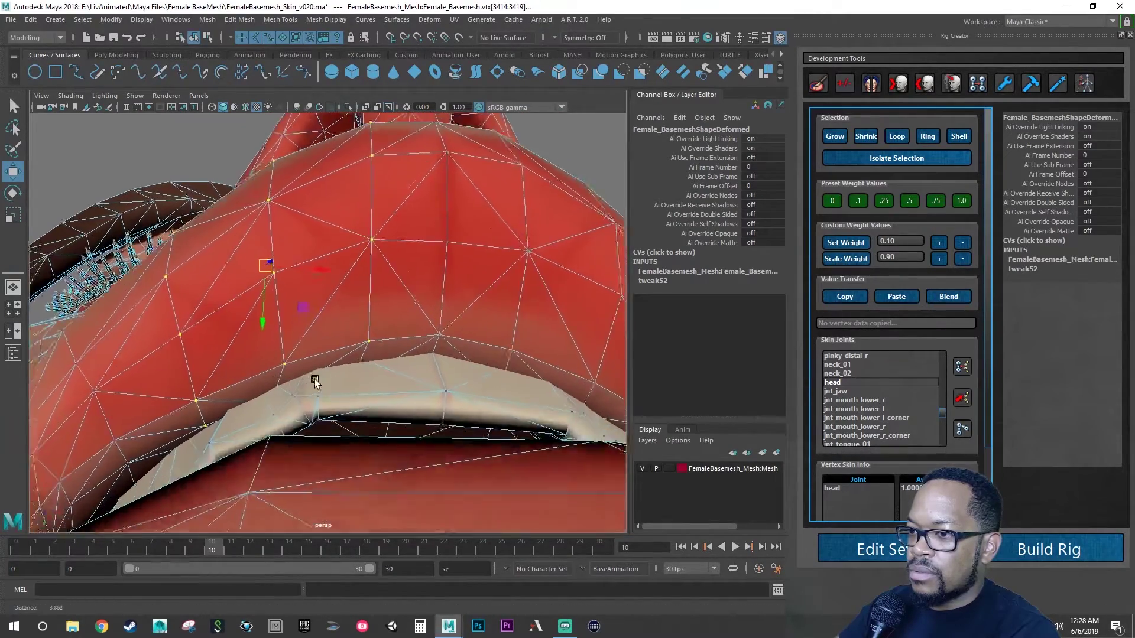
alt+drag(314, 381, 263, 329)
alt+right_drag(264, 329, 367, 359)
alt+middle_drag(366, 360, 368, 332)
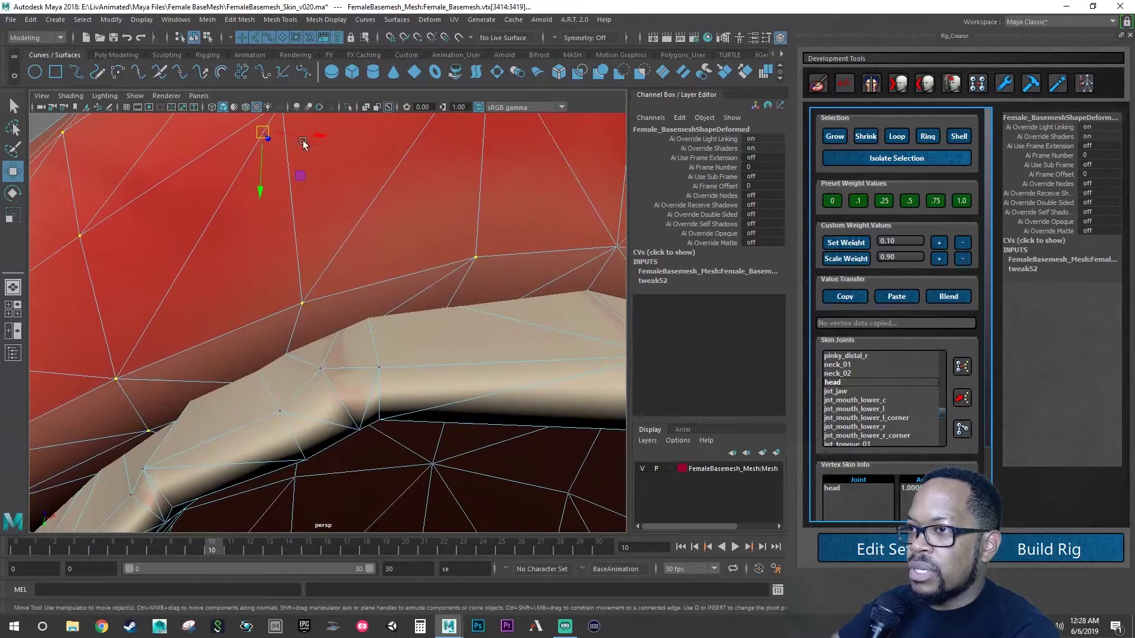
click(211, 108)
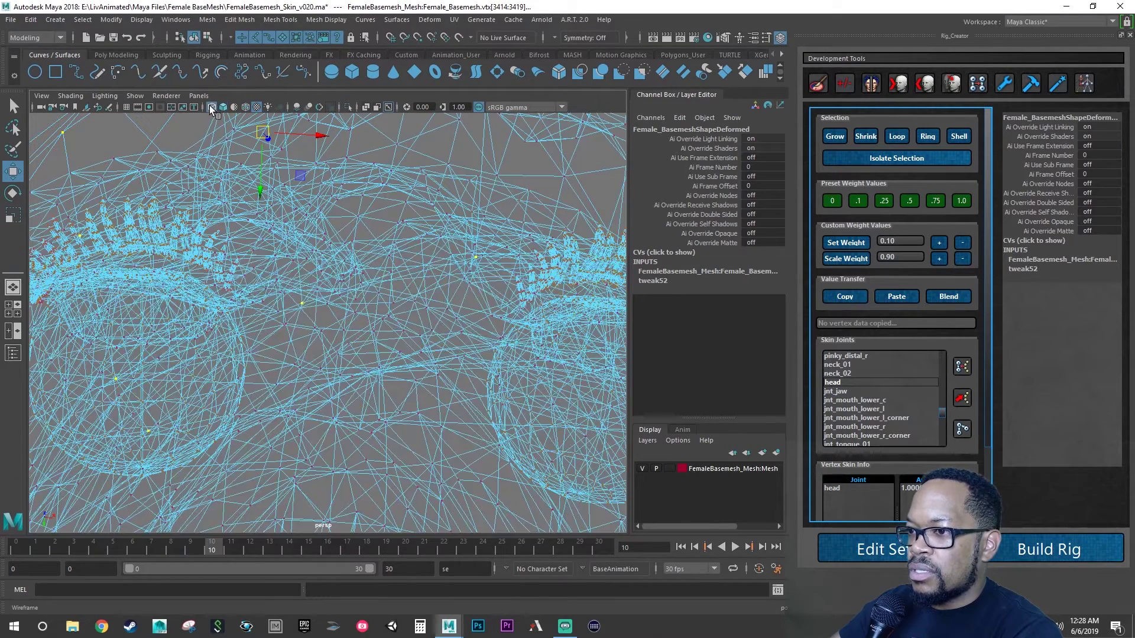
shift+click(276, 384)
alt+drag(330, 382, 331, 384)
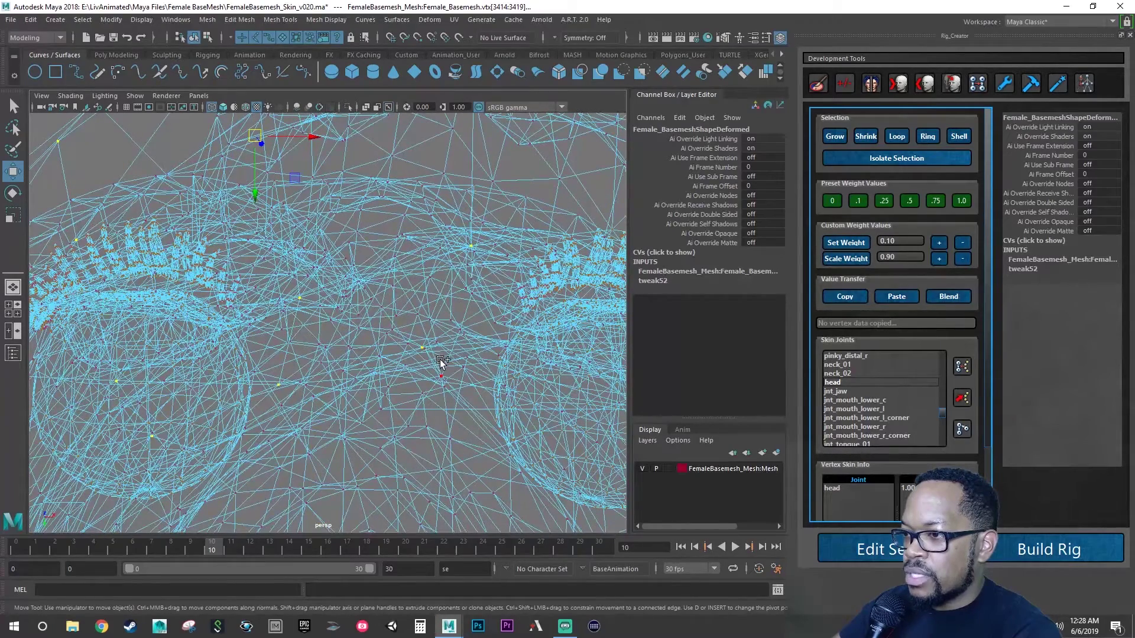
alt+drag(444, 368, 429, 373)
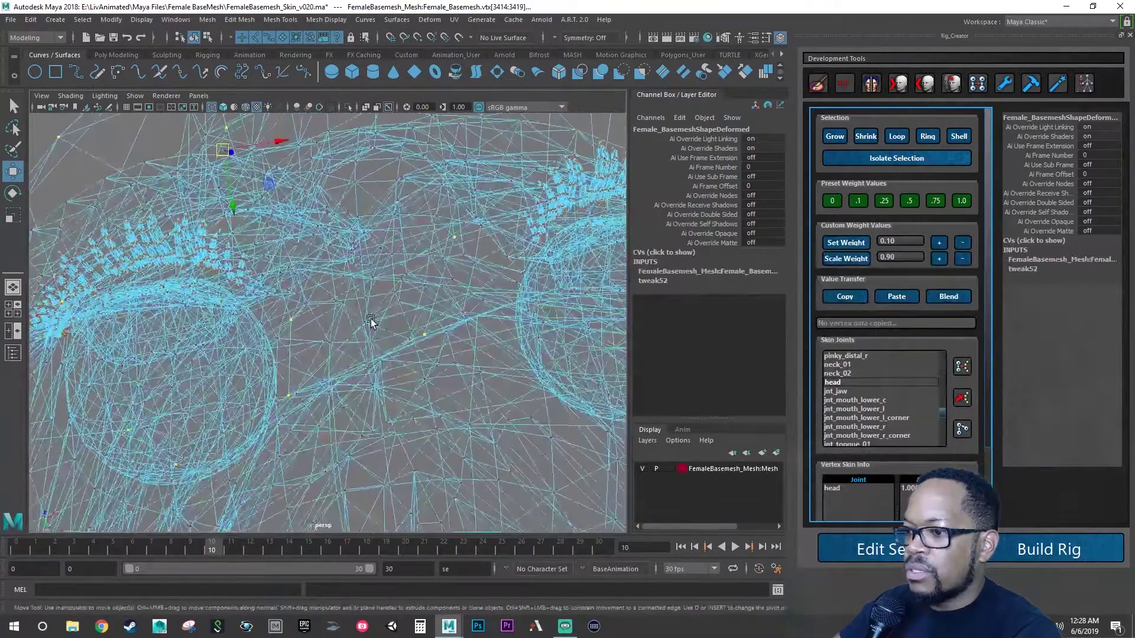
alt+drag(367, 318, 387, 331)
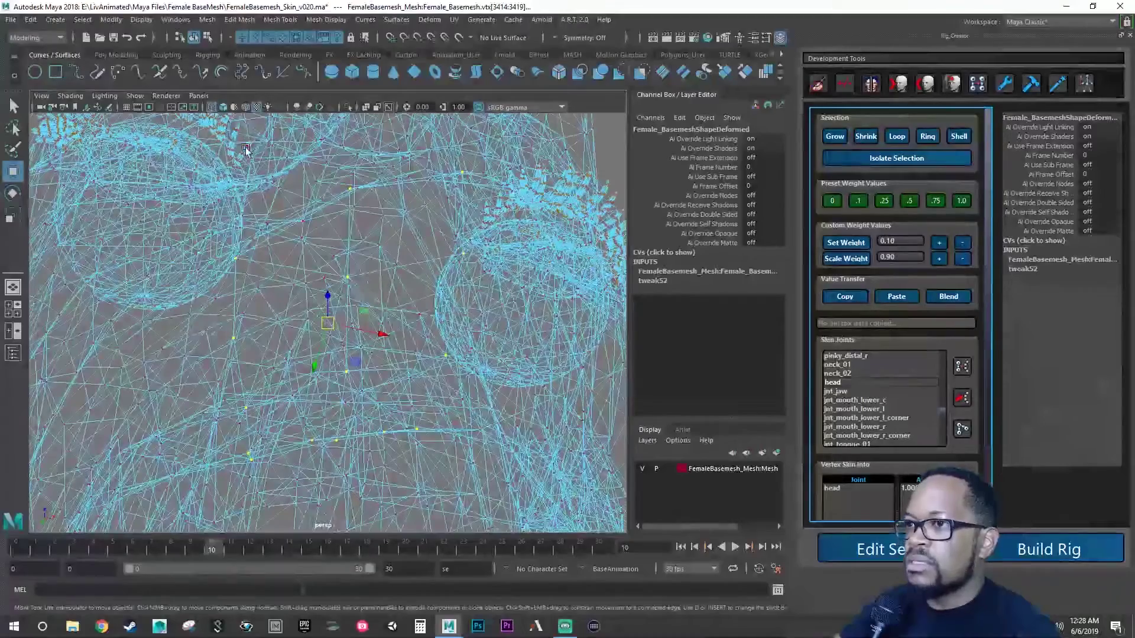
key(5)
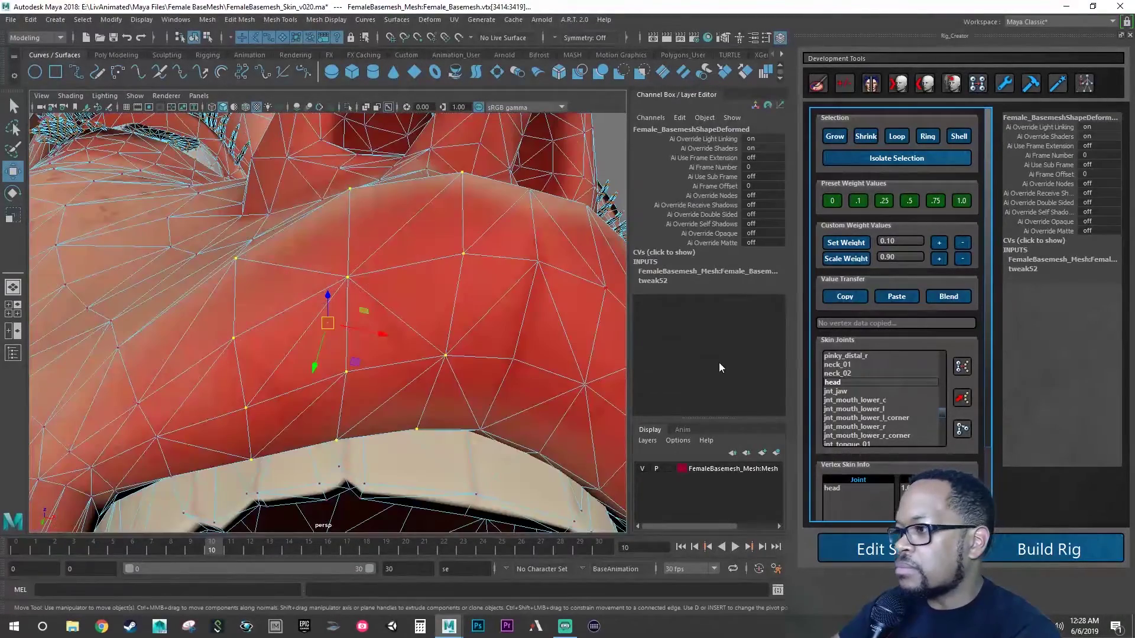
Step: Assign the selected upper lip vertices a skin weight of 1.0 on jnt_mouth_upper_r
scroll(863, 390, down, 3)
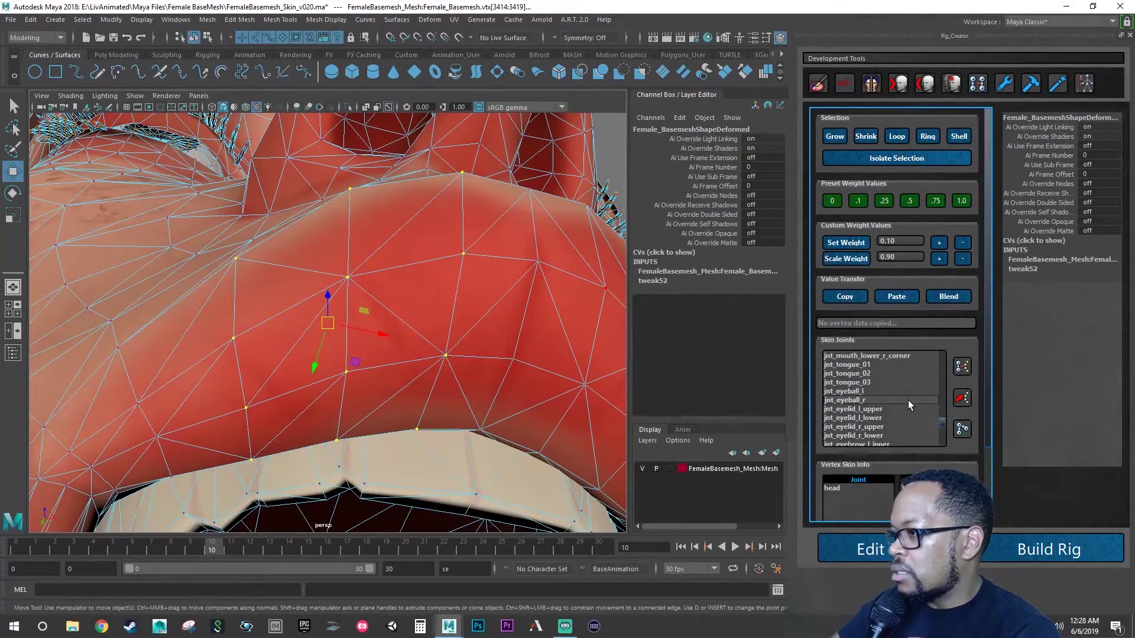
scroll(905, 399, down, 5)
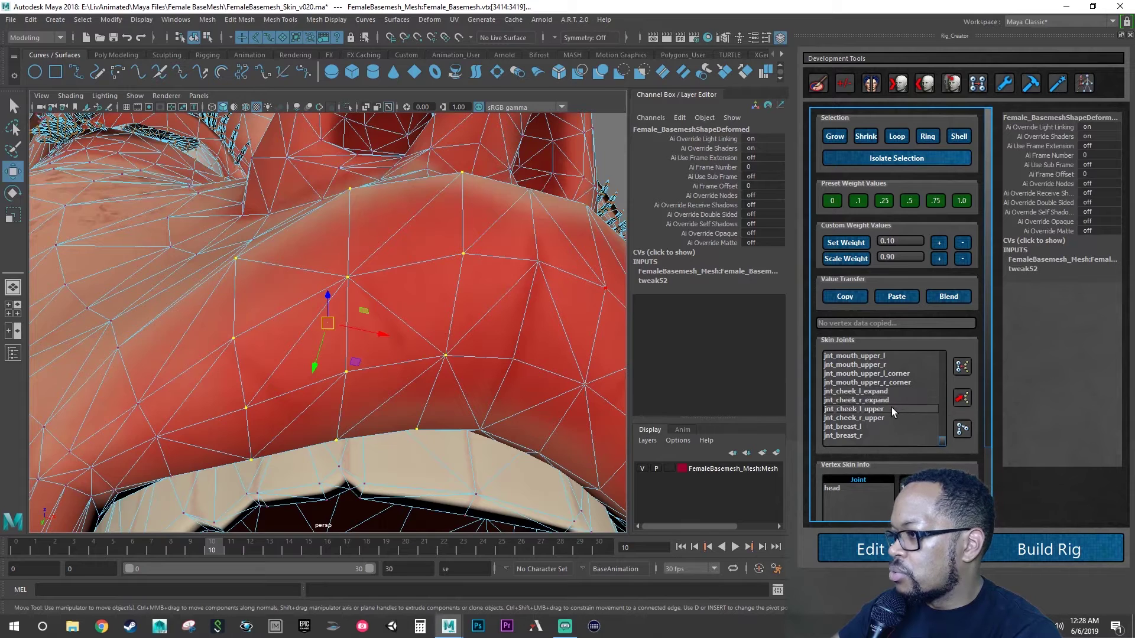
scroll(887, 401, up, 1)
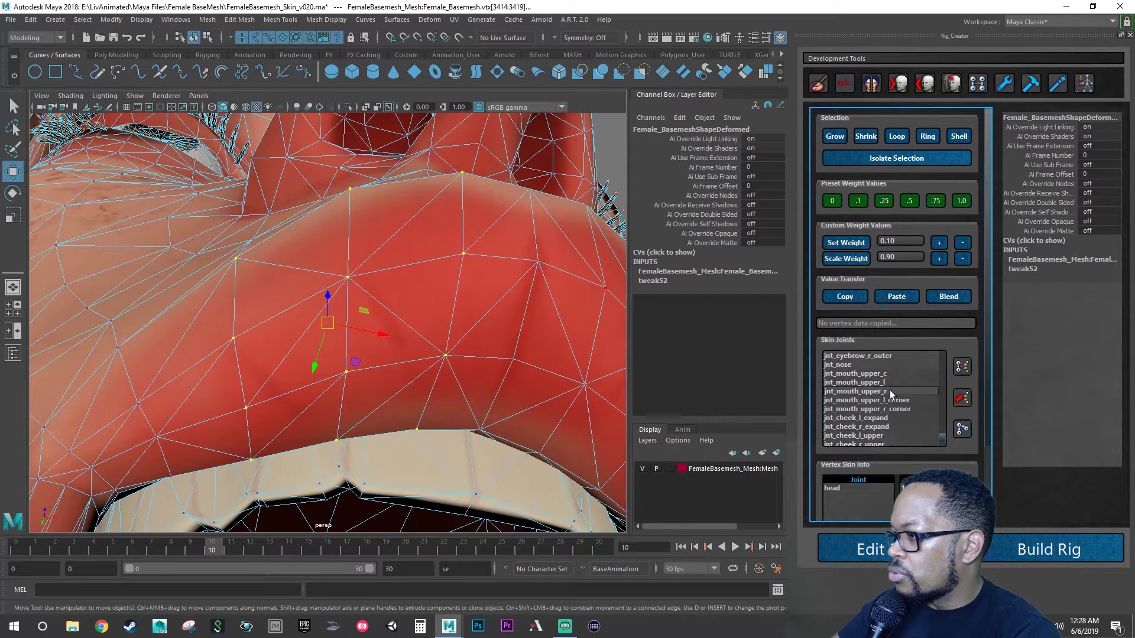
click(889, 391)
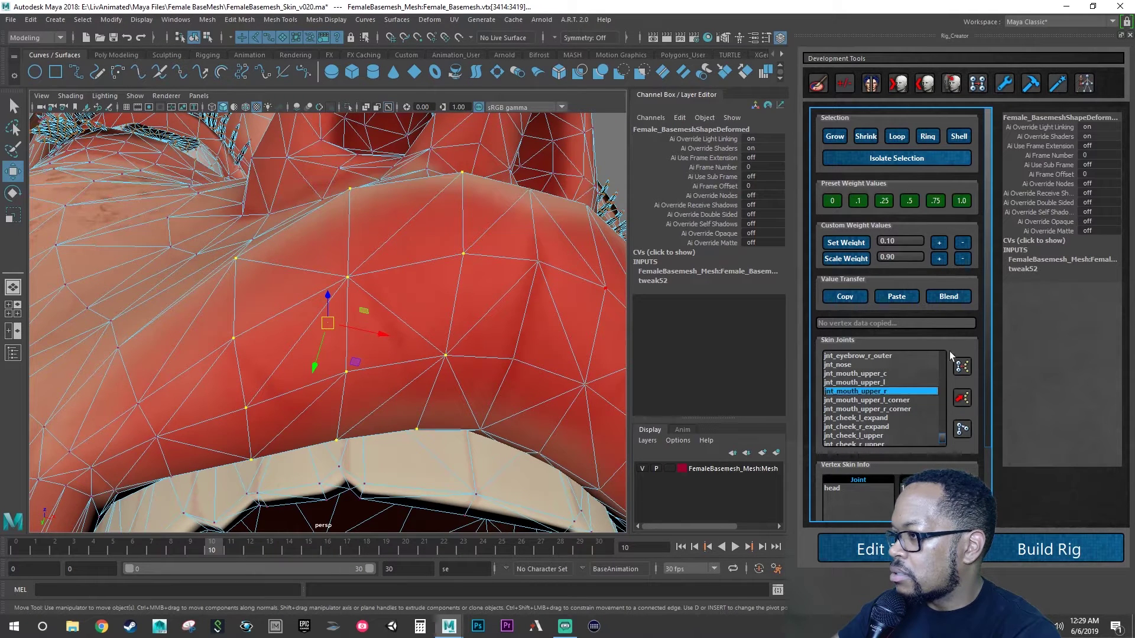
click(960, 201)
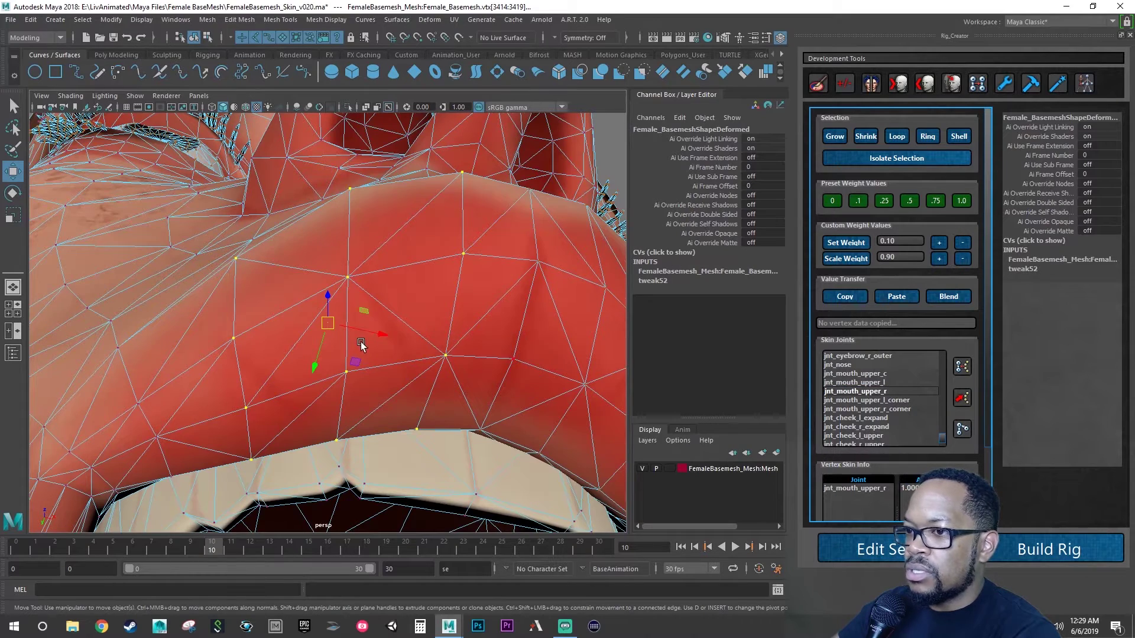
Step: Select the column of four vertices from the upper lip's border to its lower edge near the corner on the character's right
alt+drag(361, 341, 526, 321)
click(285, 330)
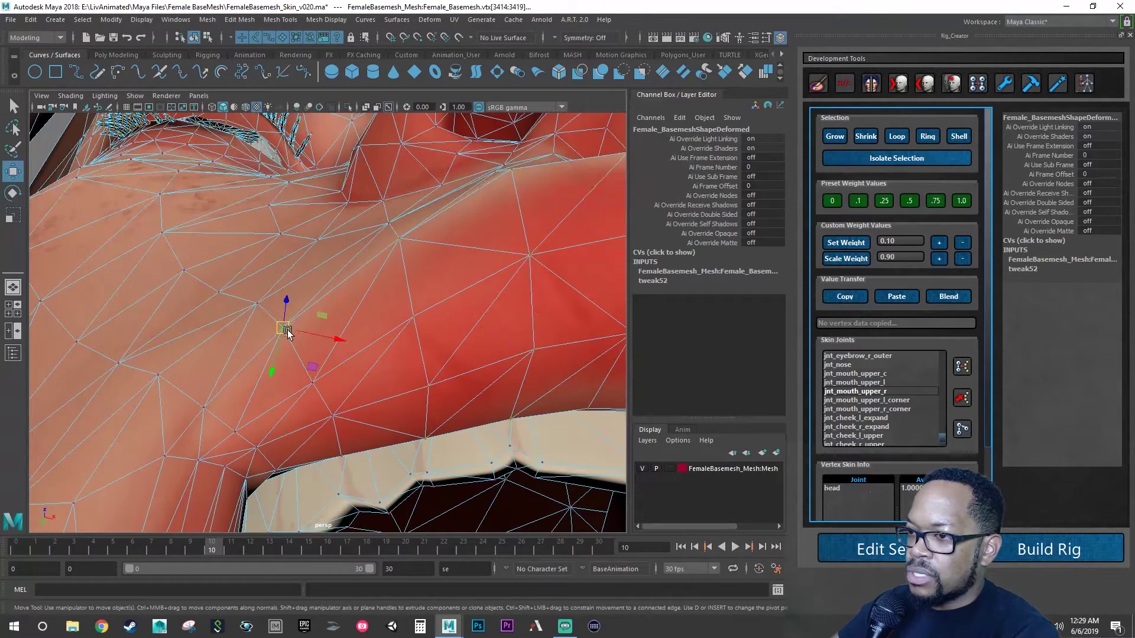
shift+click(312, 383)
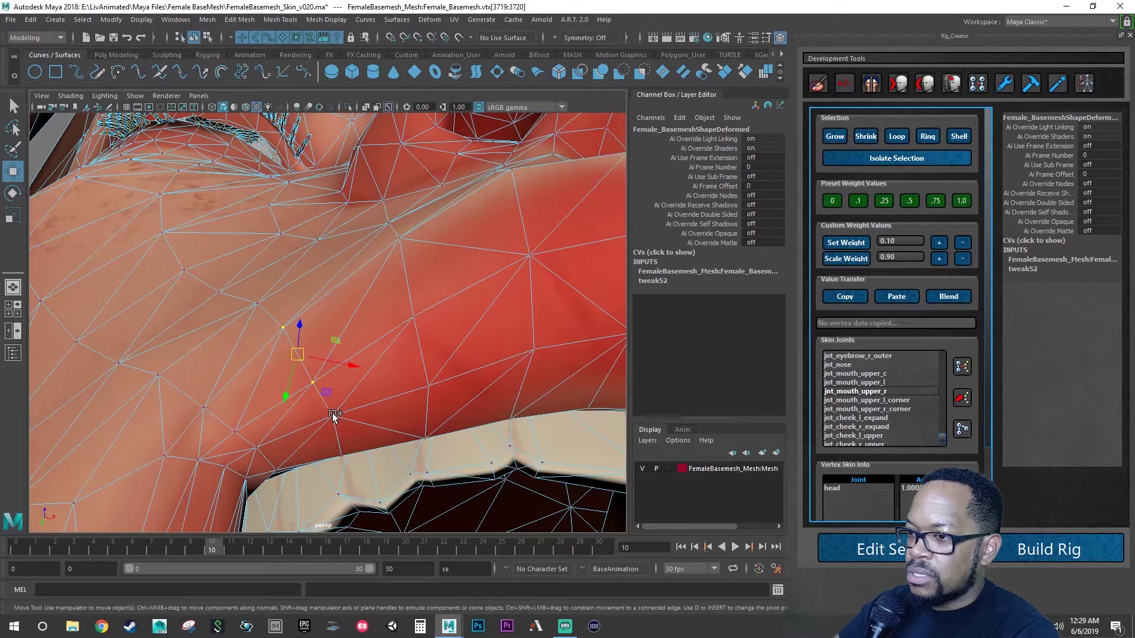
shift+click(333, 414)
shift+click(342, 454)
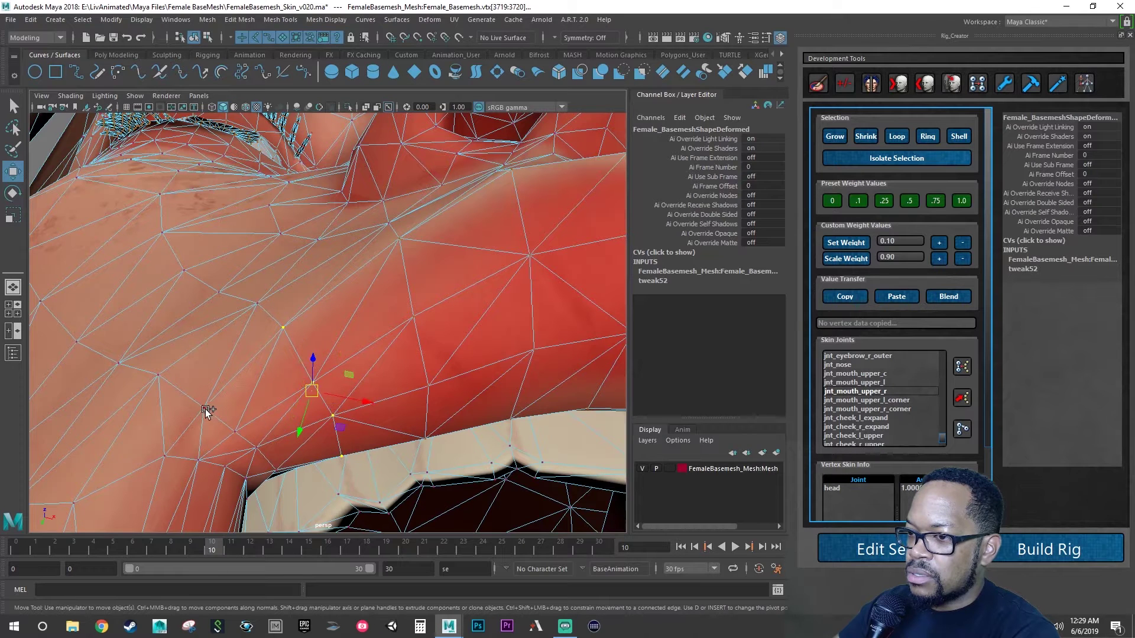
Step: Add the adjacent column of four upper lip vertices closest to the mouth corner on the character's right
shift+click(204, 409)
shift+click(235, 432)
shift+click(256, 447)
shift+click(276, 469)
mouse_move(356, 470)
alt+mouse_down()
mouse_move(355, 451)
mouse_move(331, 437)
mouse_move(352, 456)
mouse_move(304, 519)
mouse_move(325, 490)
mouse_move(311, 481)
mouse_move(352, 491)
alt+mouse_up()
shift+click(338, 499)
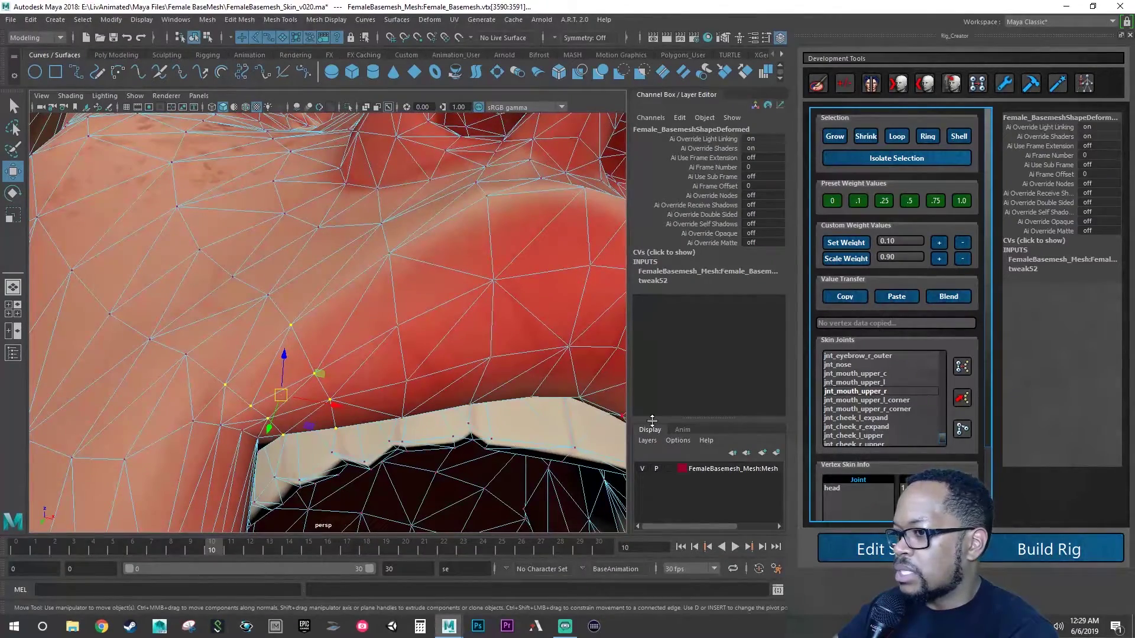
Step: Assign the two selected vertex columns a skin weight of 1.0 on jnt_mouth_upper_r_corner
alt+drag(529, 425, 488, 431)
click(867, 409)
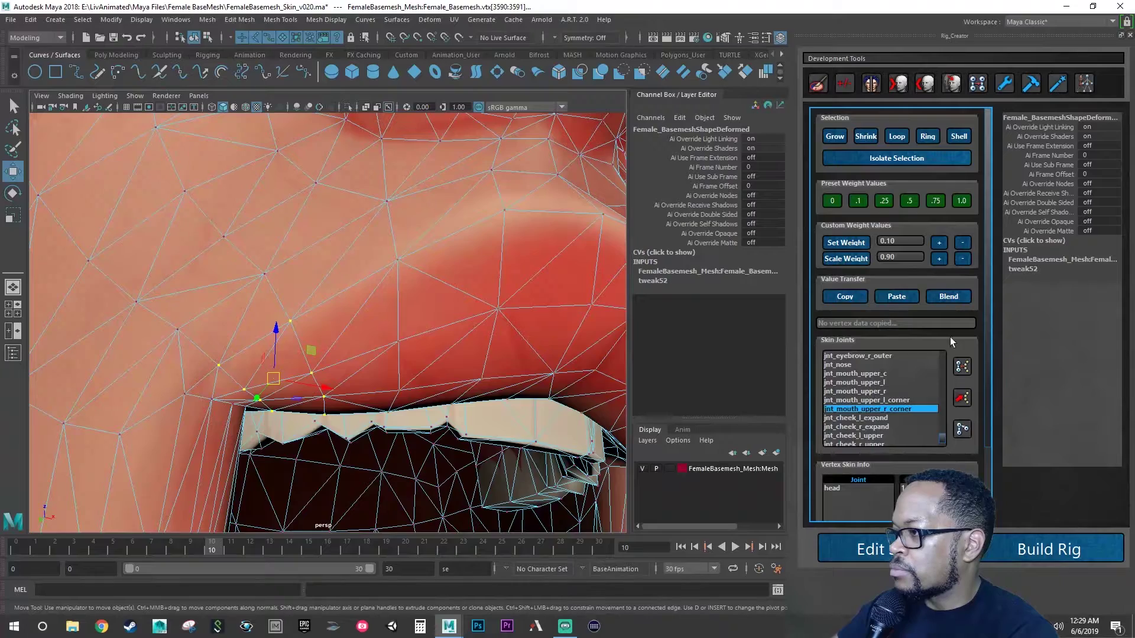
click(960, 202)
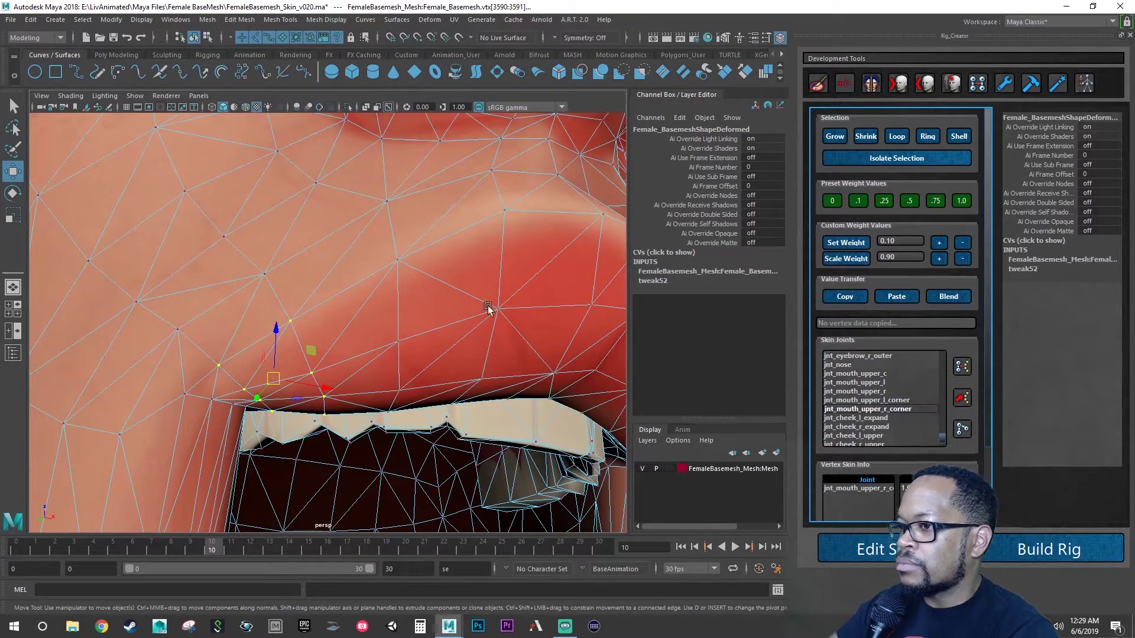
Step: Select the vertex in the fold of the mouth corner on the character's right, just below the weighted upper lip columns
alt+drag(488, 306, 360, 326)
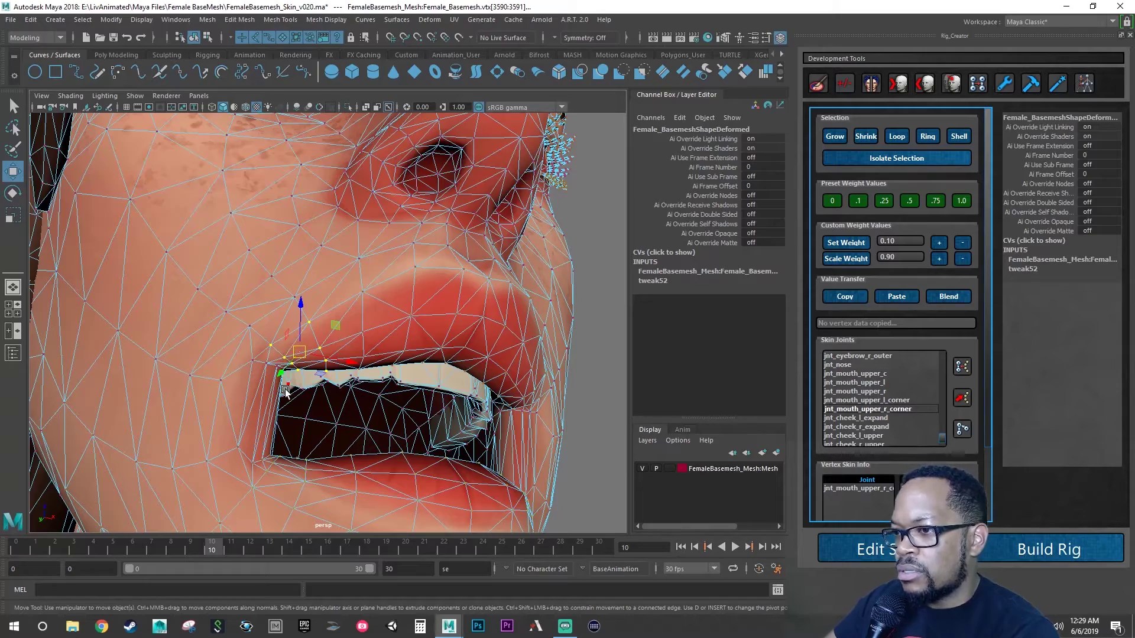
alt+drag(286, 390, 264, 379)
alt+right_drag(263, 378, 292, 376)
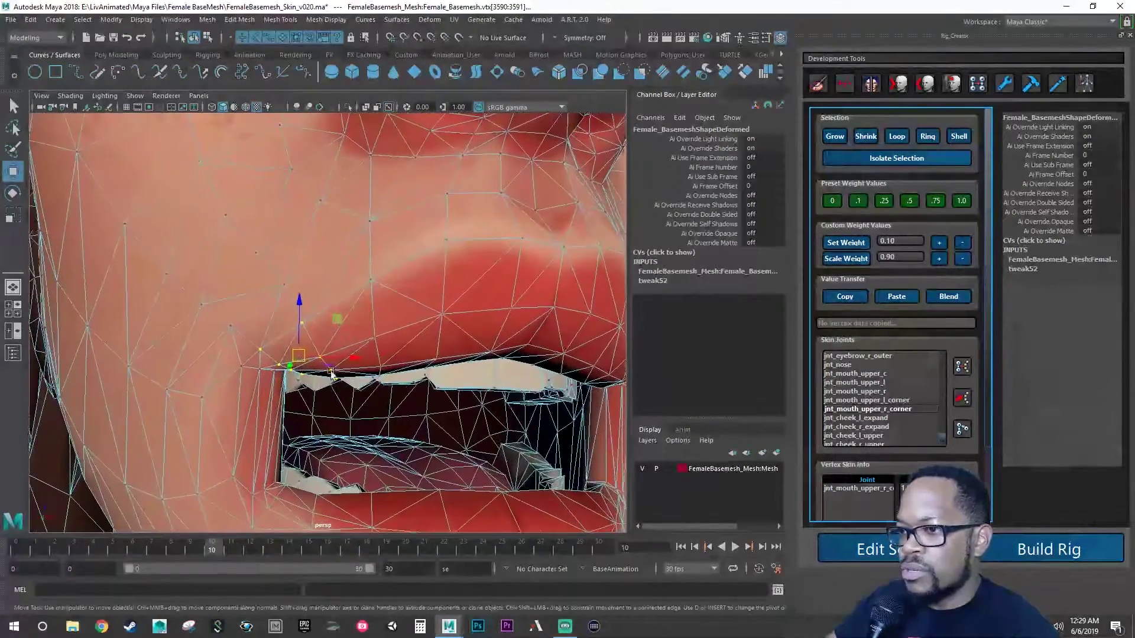
alt+middle_drag(292, 376, 337, 371)
alt+drag(338, 370, 347, 353)
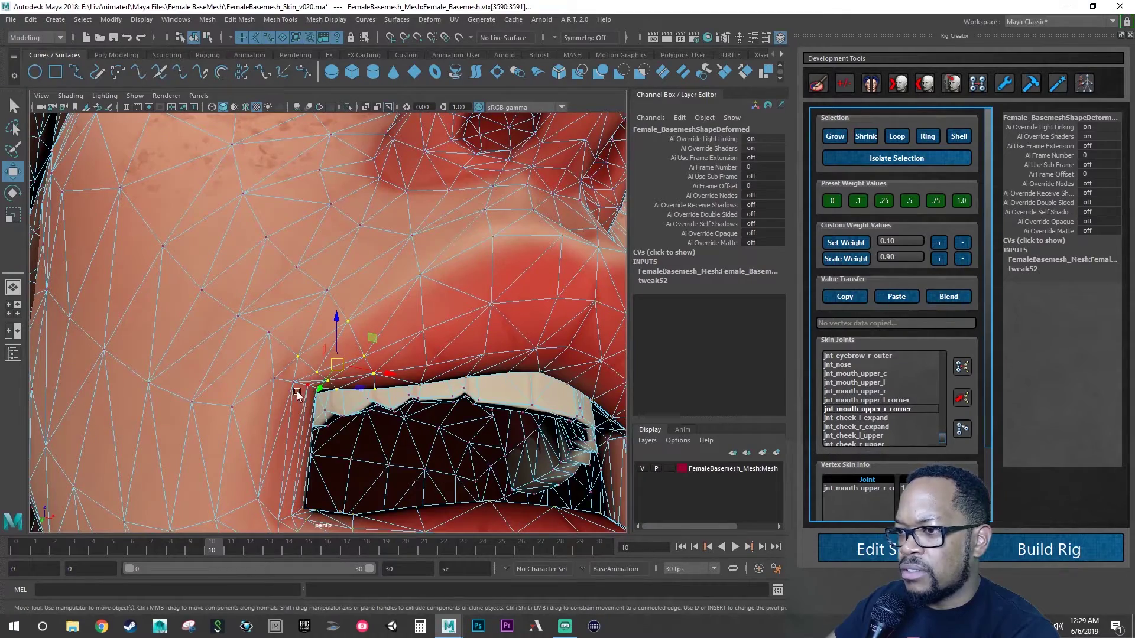
alt+drag(258, 370, 271, 376)
alt+right_drag(270, 376, 276, 374)
alt+drag(275, 373, 375, 447)
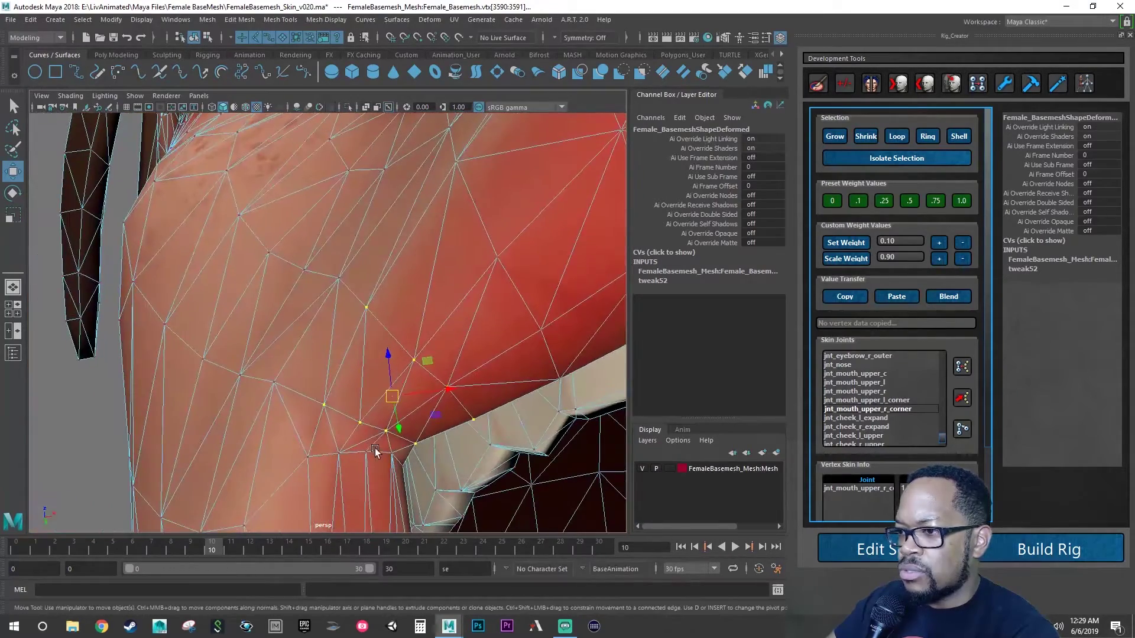
click(390, 454)
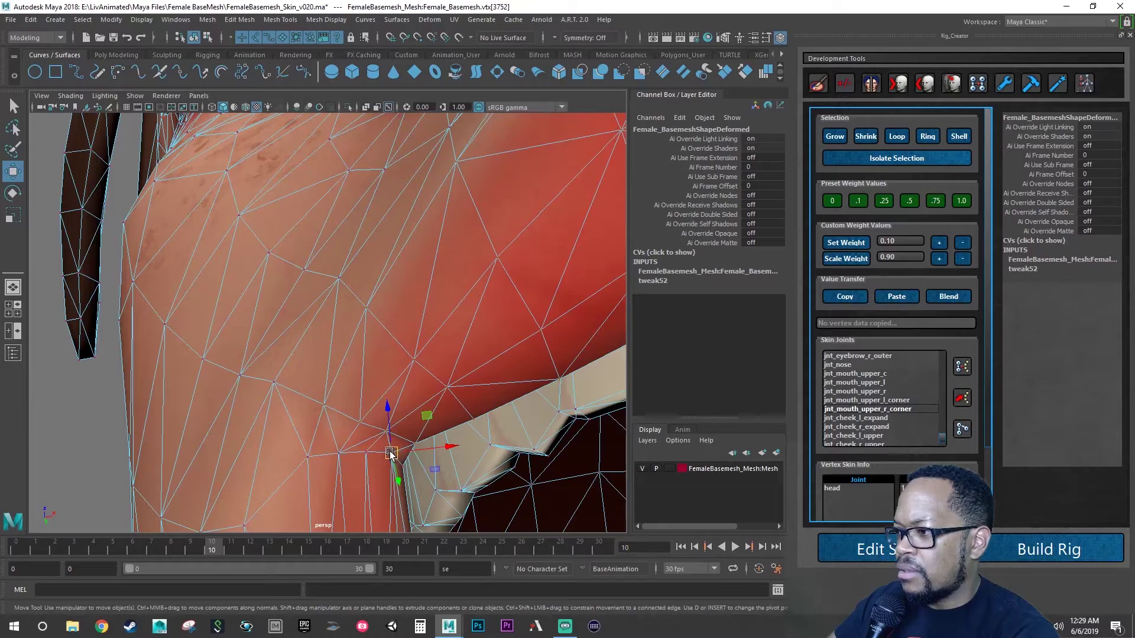
Step: Add the neighbouring vertices along the same corner row, from the inside of the mouth out to the cheek
alt+middle_drag(414, 452, 436, 390)
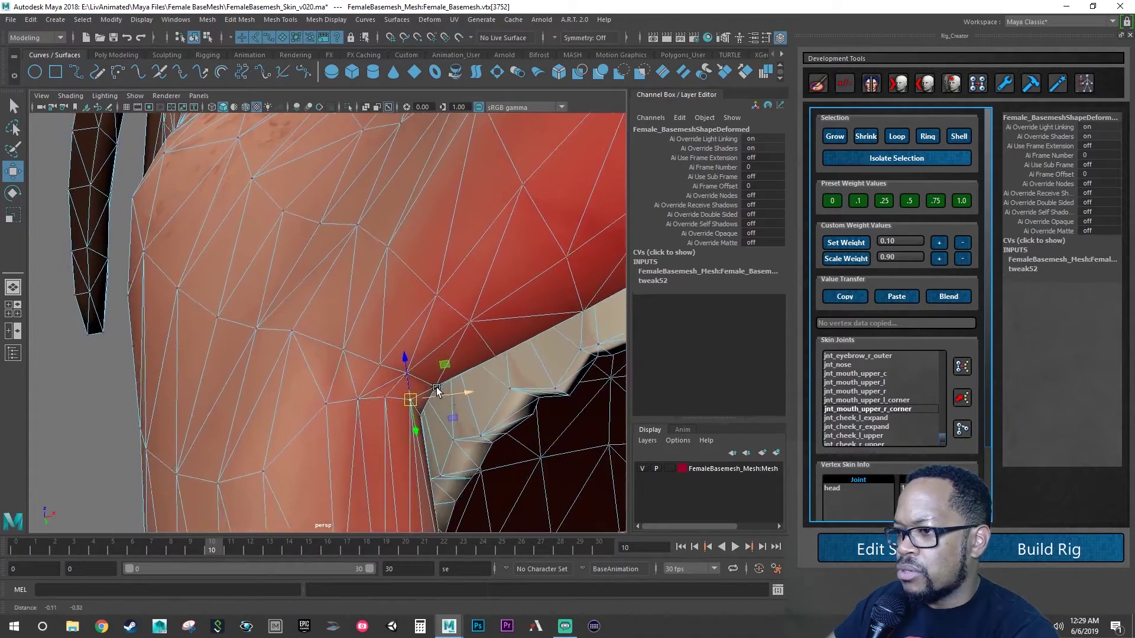
alt+drag(437, 390, 395, 416)
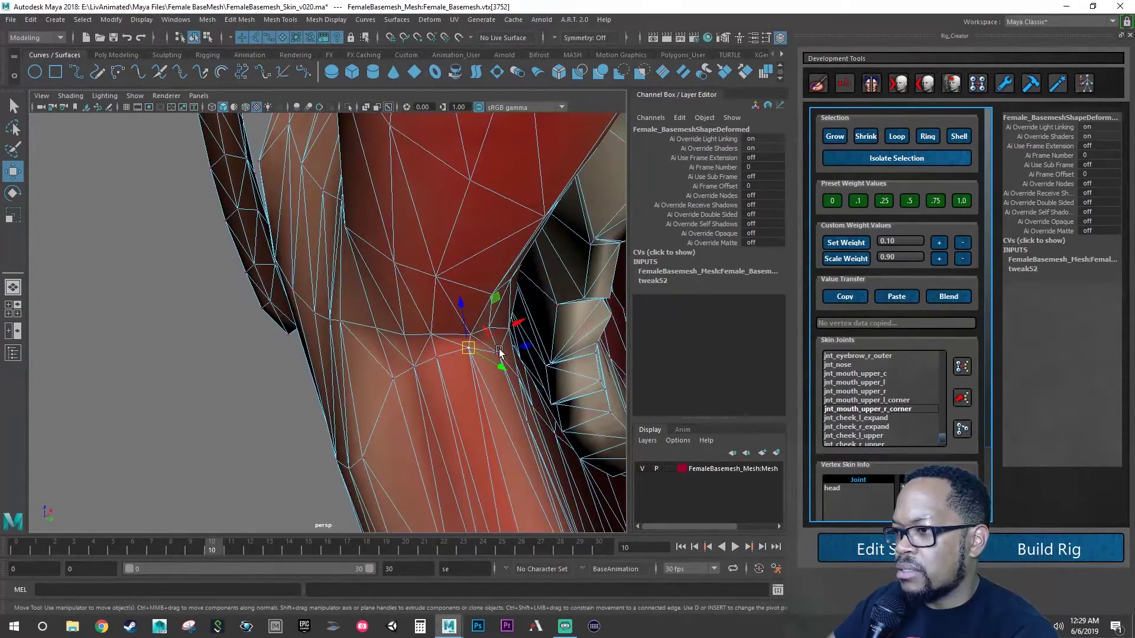
shift+click(436, 358)
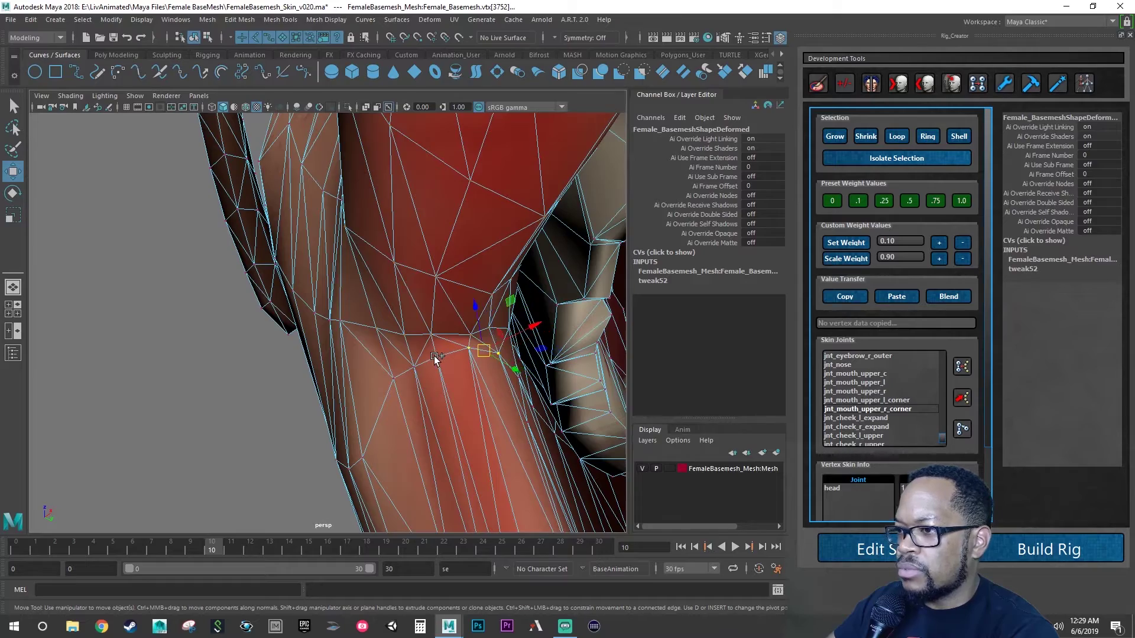
shift+click(414, 368)
shift+click(392, 378)
Step: Assign the mouth corner row a skin weight of 1.0 on jnt_mouth_upper_r_corner
alt+drag(391, 378, 452, 384)
alt+right_drag(452, 384, 418, 378)
alt+drag(418, 378, 443, 384)
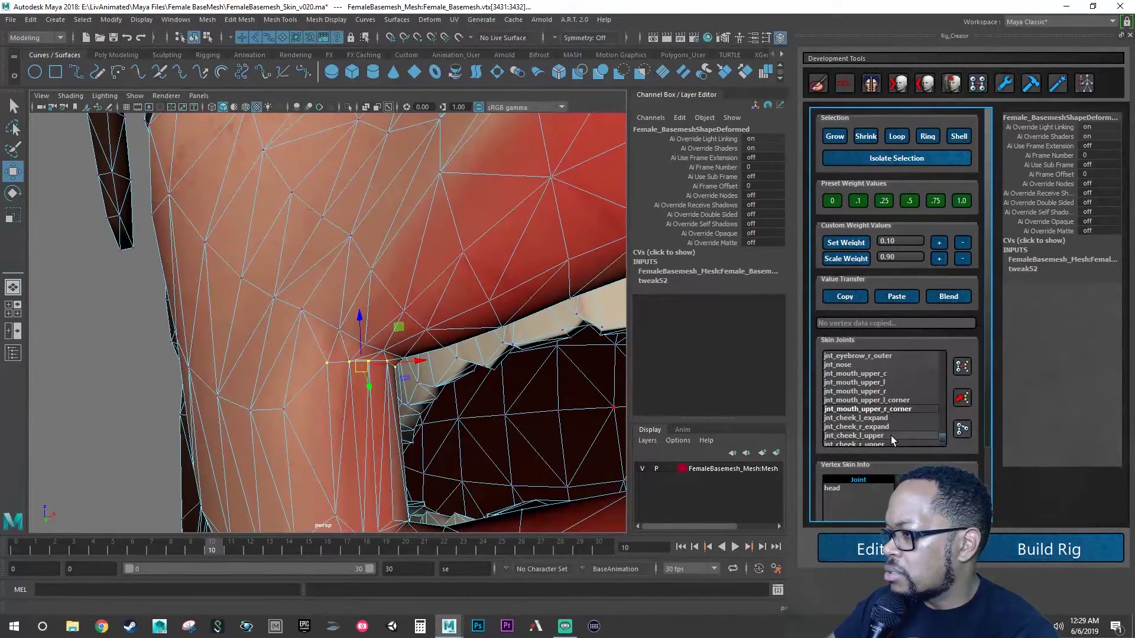
click(896, 410)
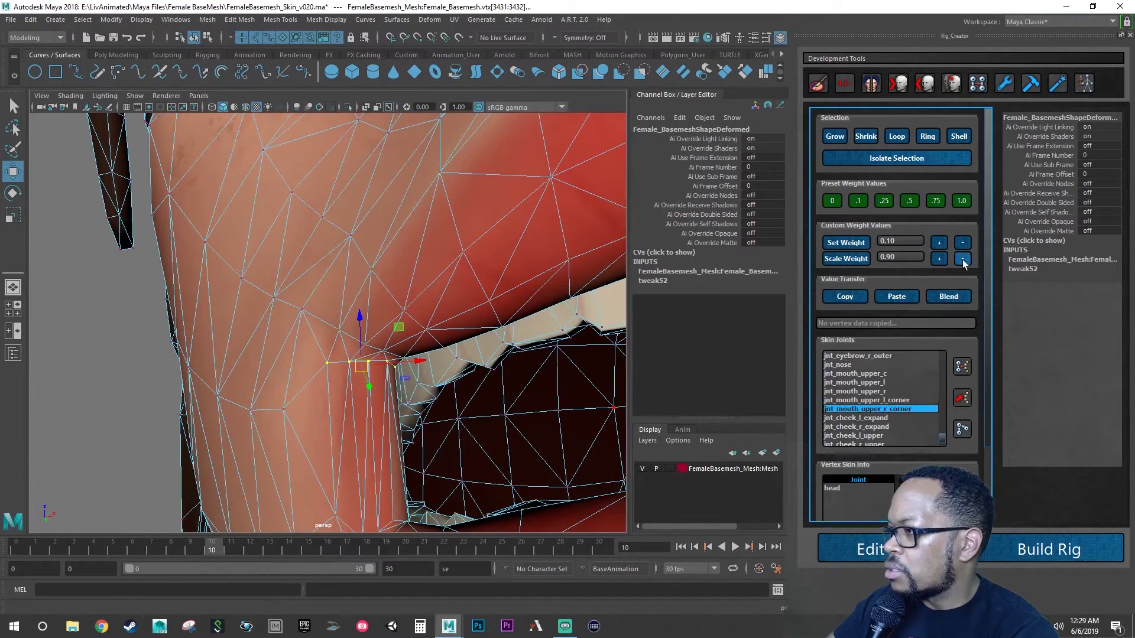
click(960, 201)
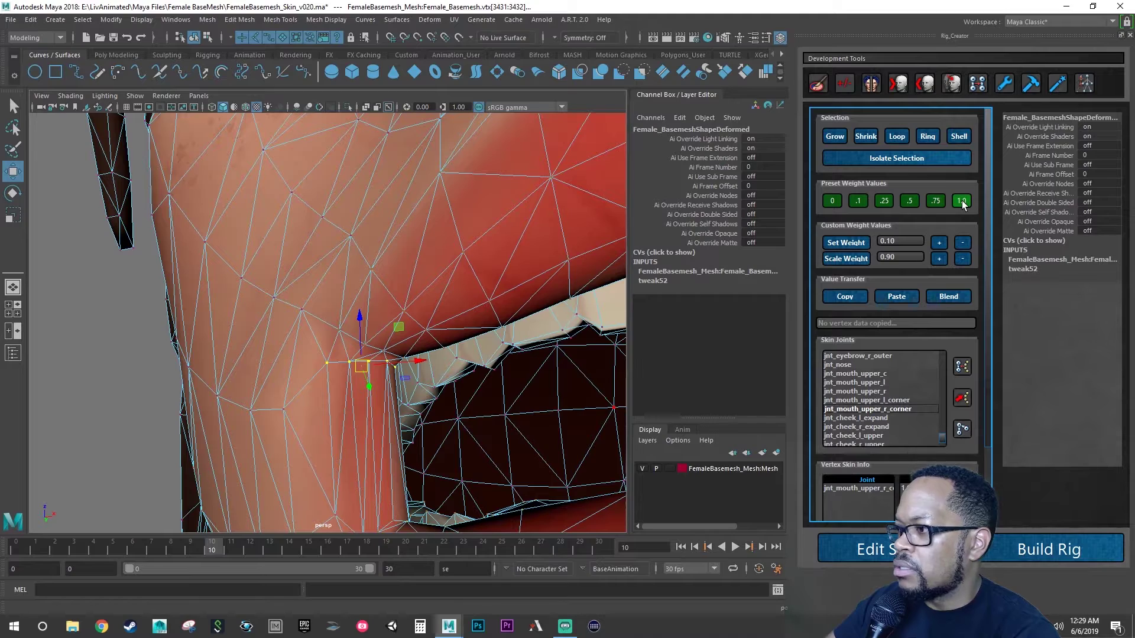
Step: Share the mouth corner row's skin weight between jnt_mouth_upper_r_corner and jnt_mouth_lower_r_corner
alt+drag(484, 354, 615, 402)
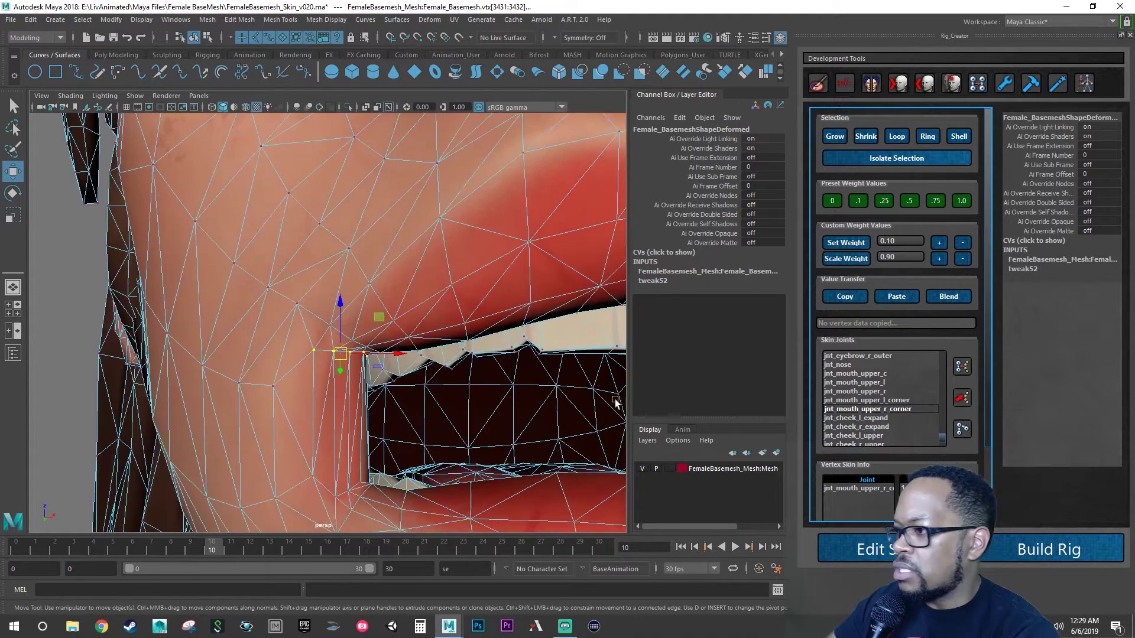
scroll(879, 401, up, 4)
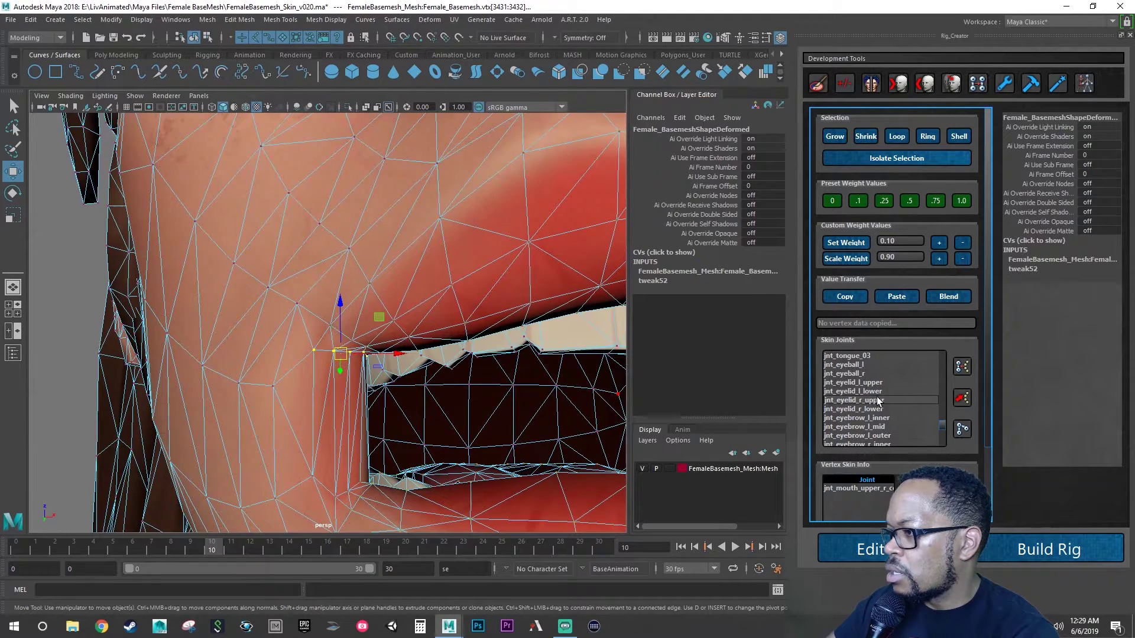
scroll(900, 400, up, 3)
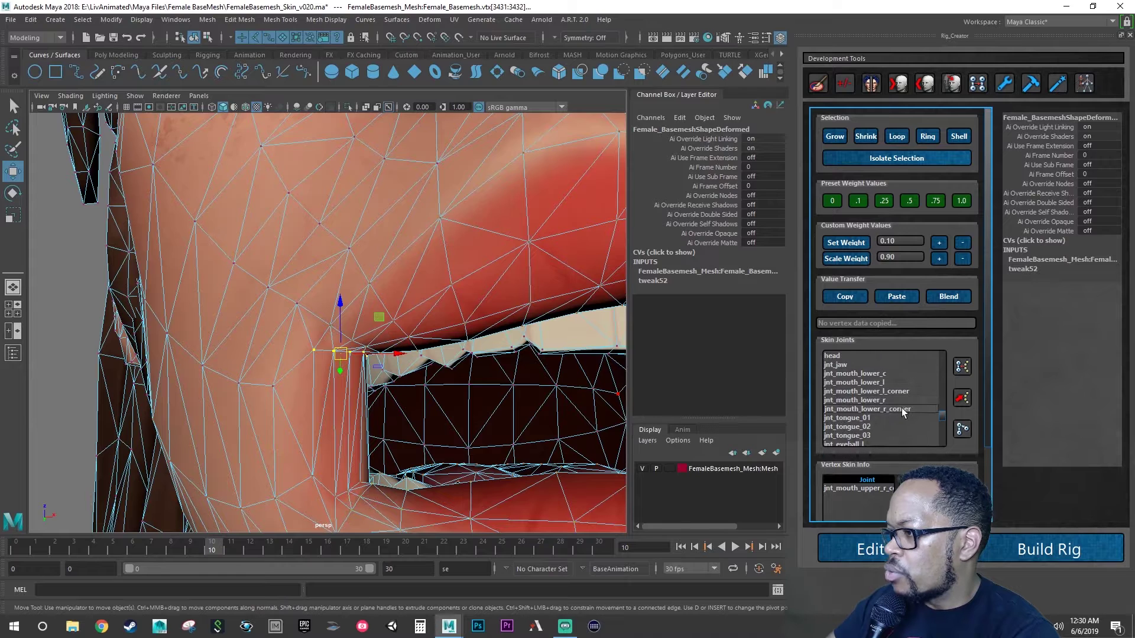
click(902, 409)
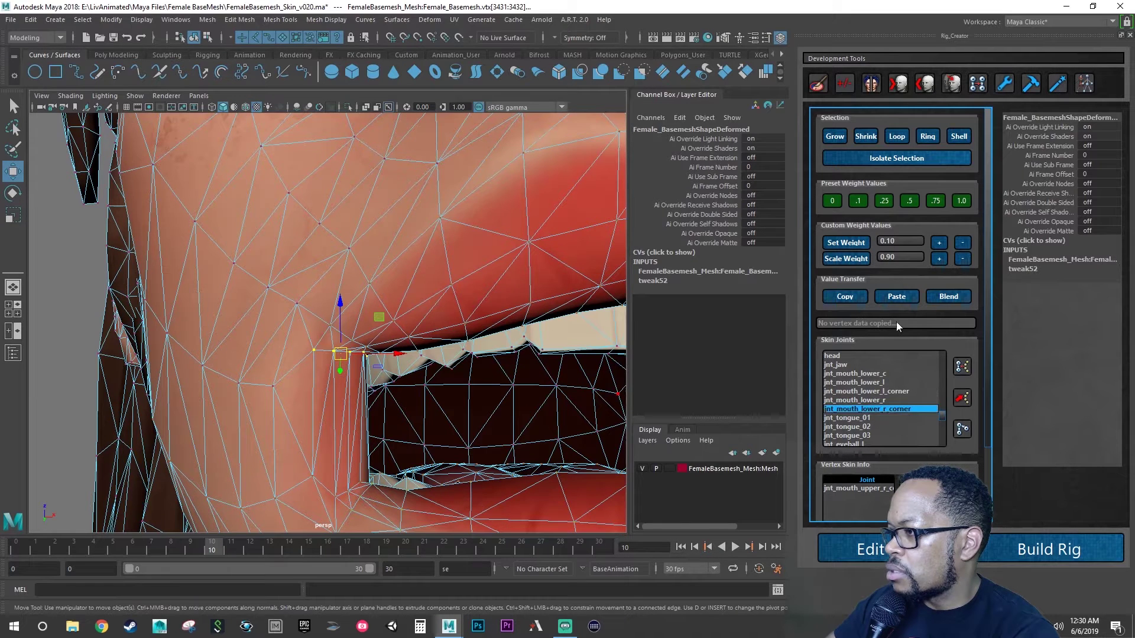
click(379, 350)
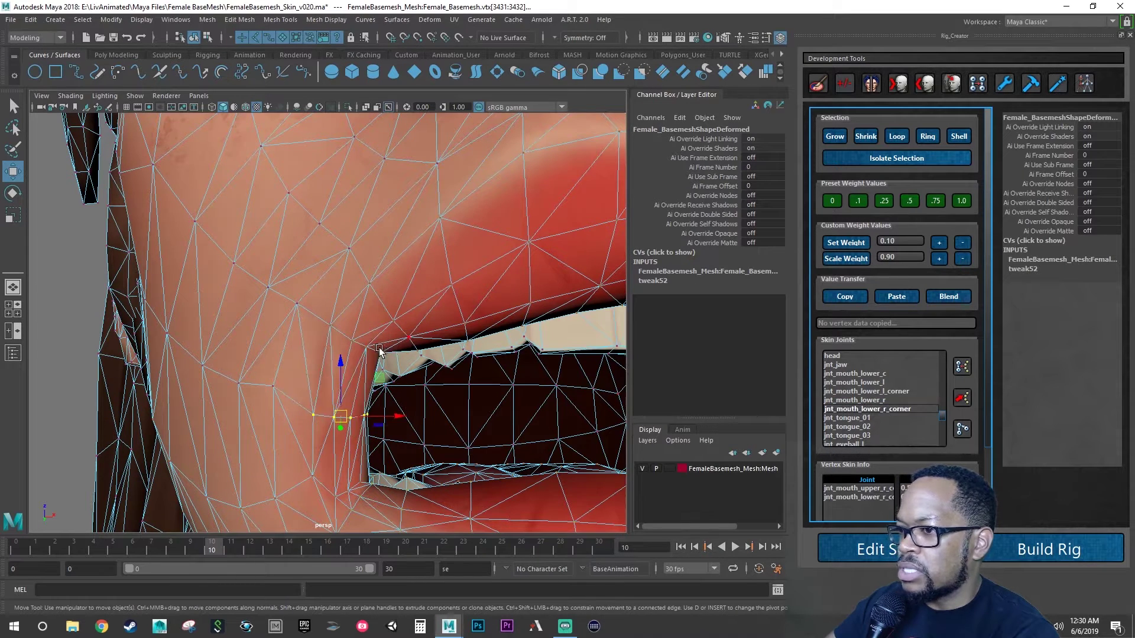
Step: Select the row of vertices in the mouth corner fold on the character's left, from inside the mouth out to the cheek
alt+drag(379, 350, 367, 384)
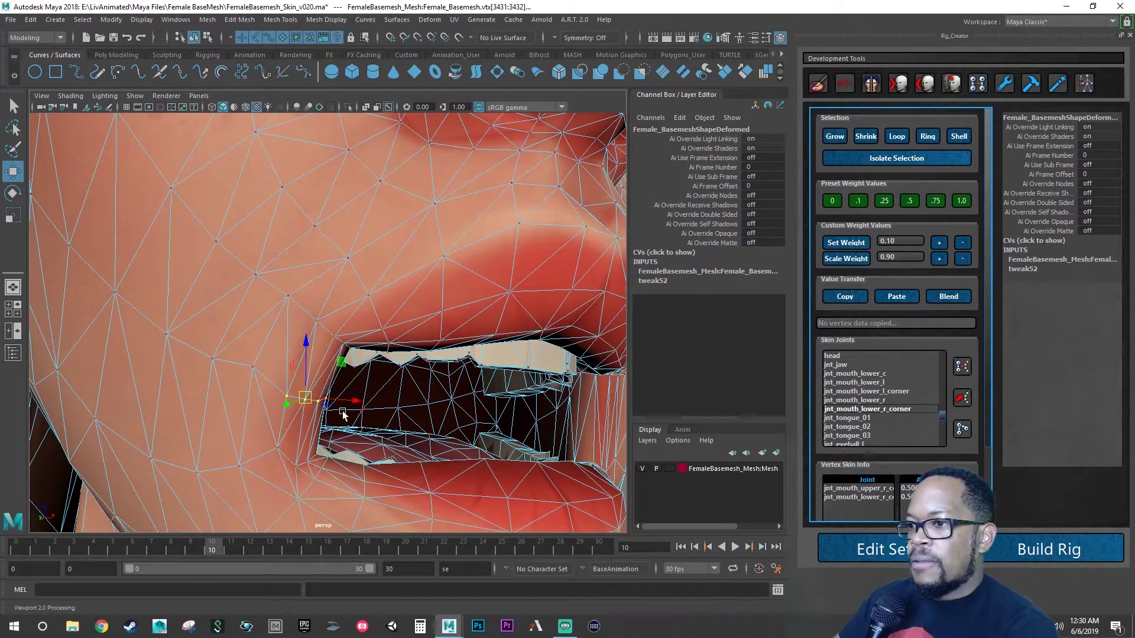
alt+drag(406, 416, 307, 389)
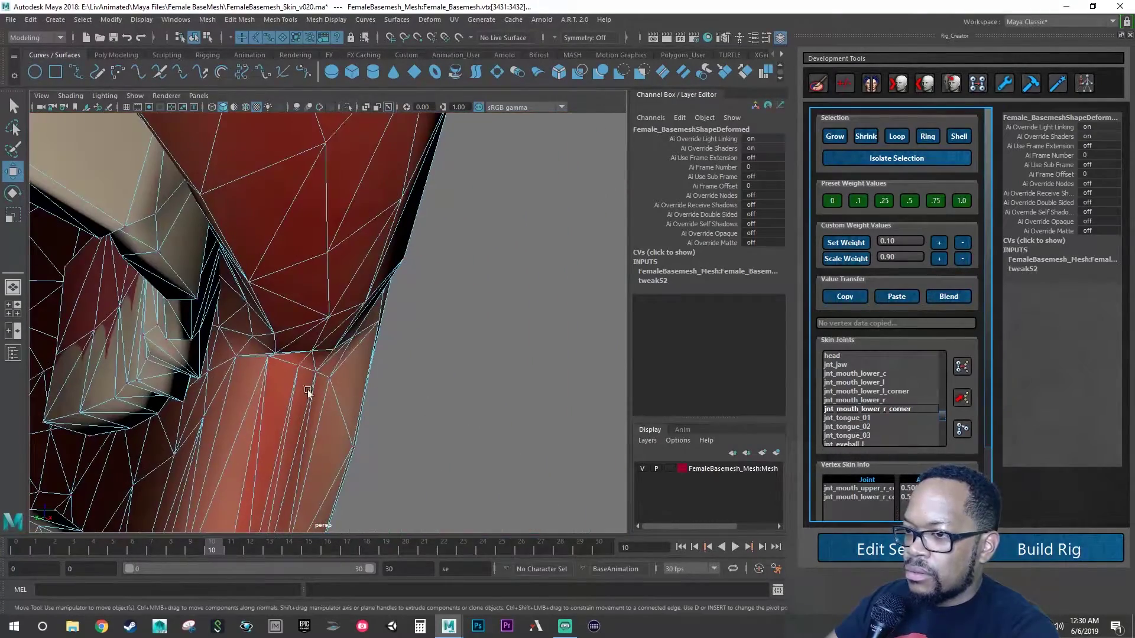
click(236, 355)
shift+click(268, 357)
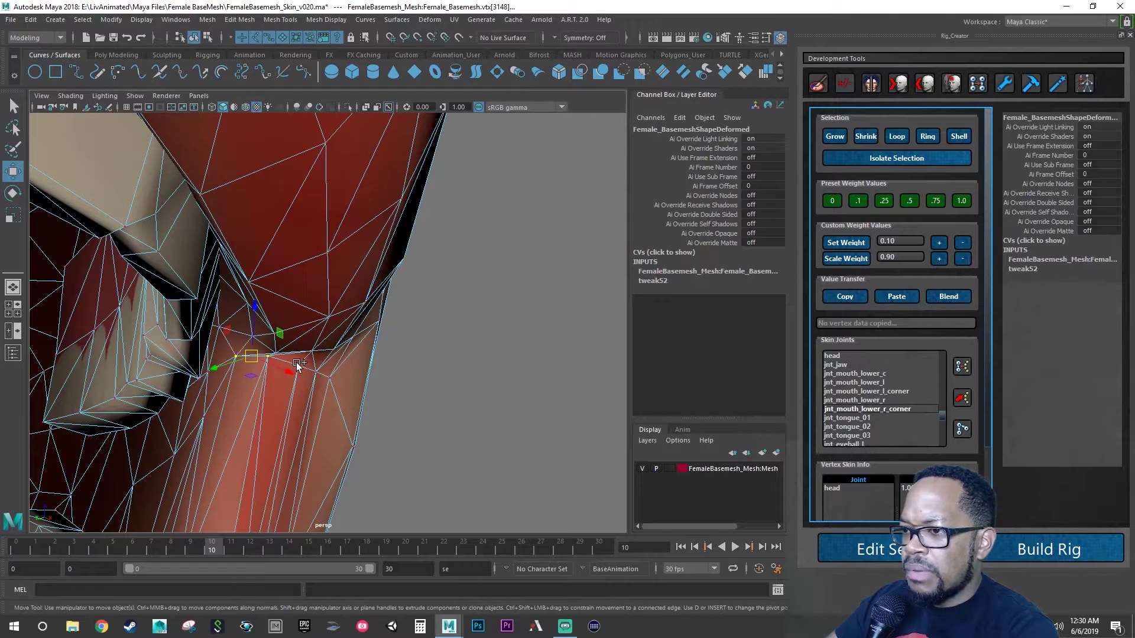
click(299, 365)
alt+drag(338, 385, 296, 394)
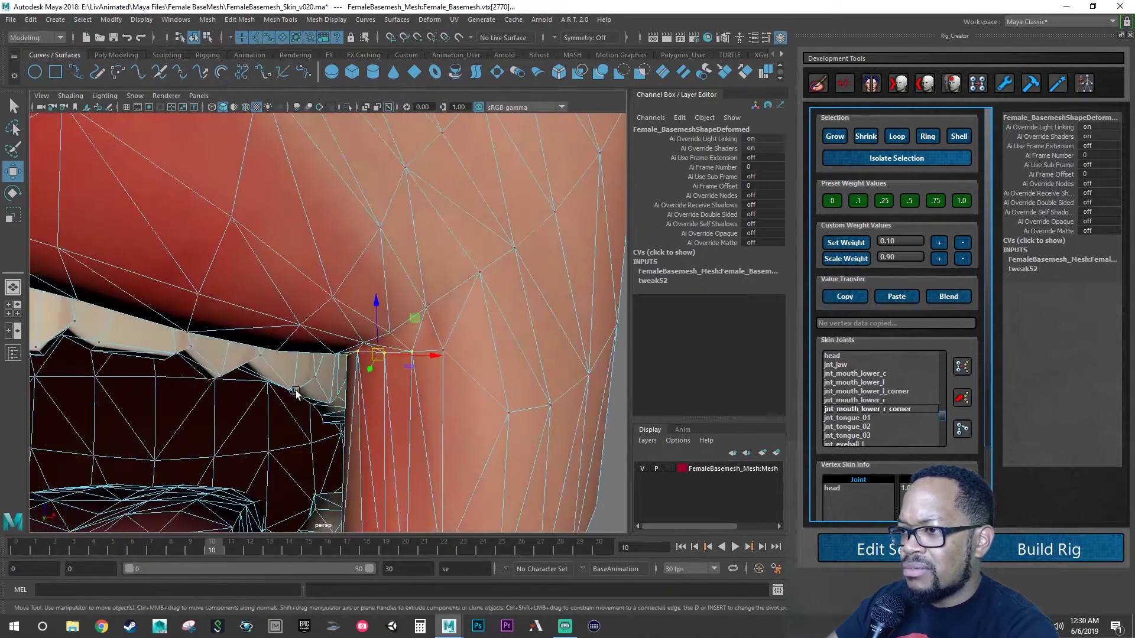
shift+click(445, 347)
alt+drag(467, 377, 336, 389)
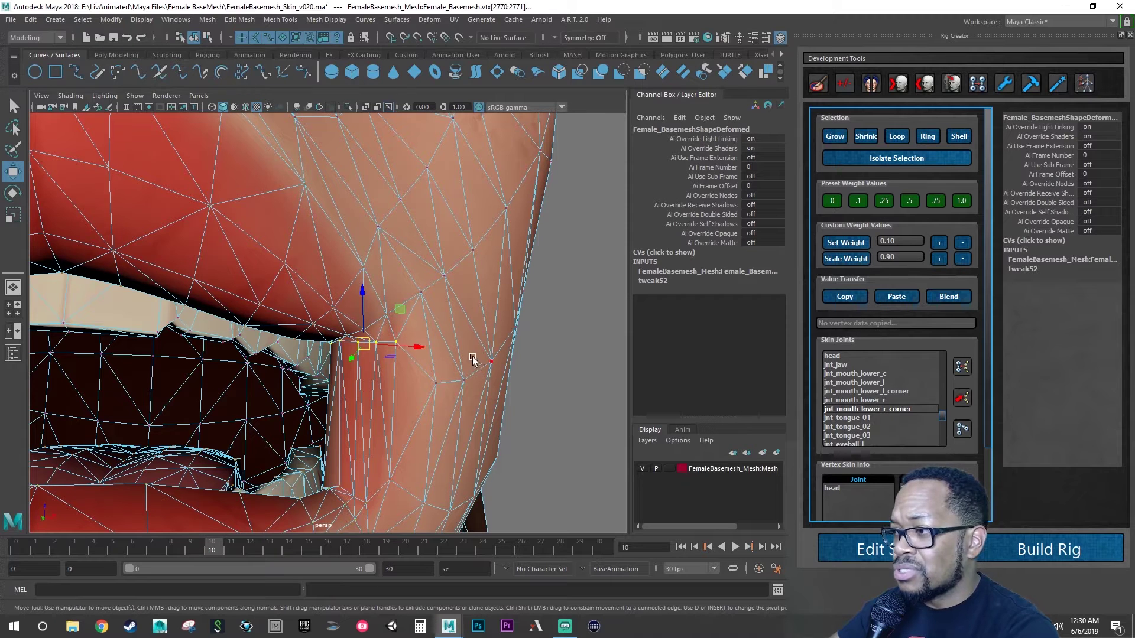
Step: Assign the left mouth corner row a skin weight of 1.0 on jnt_mouth_upper_l_corner
scroll(885, 410, down, 5)
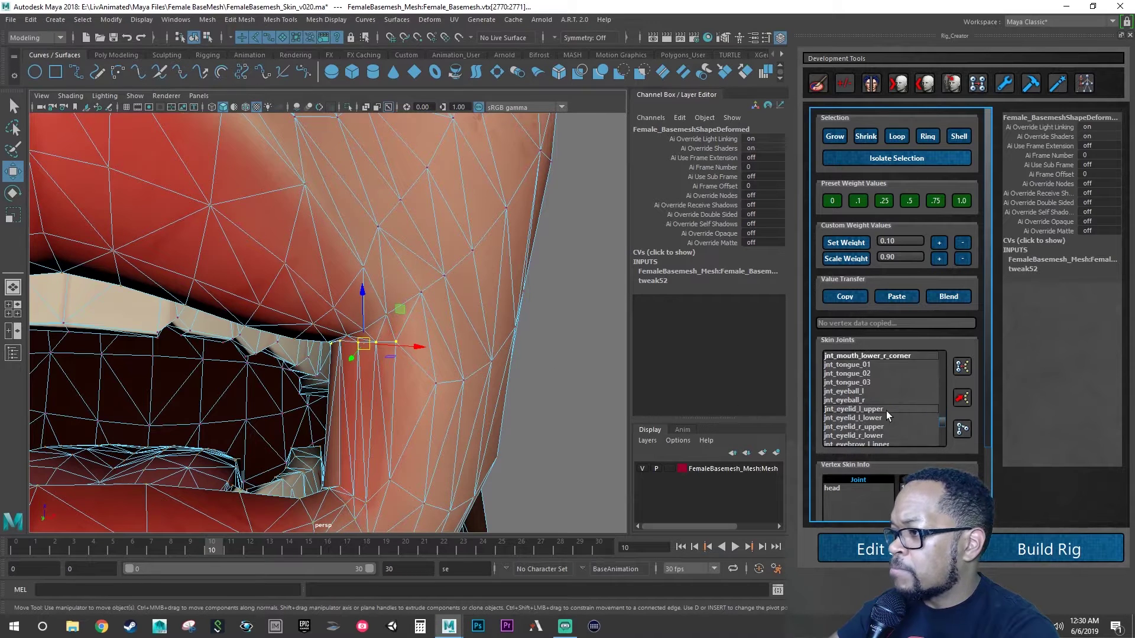
click(890, 401)
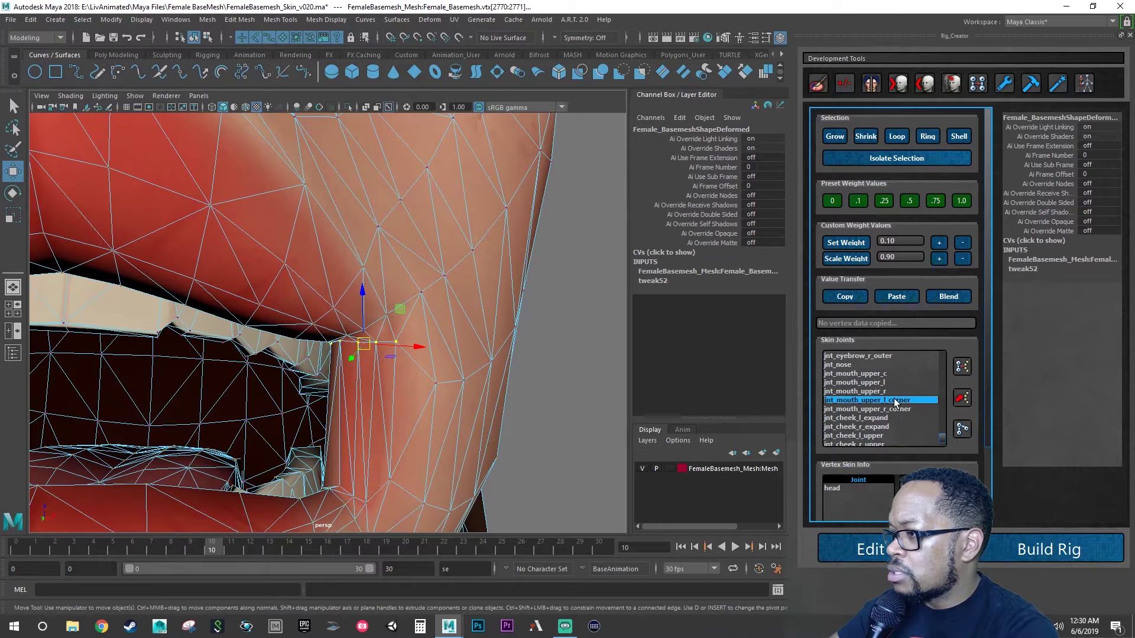
click(963, 202)
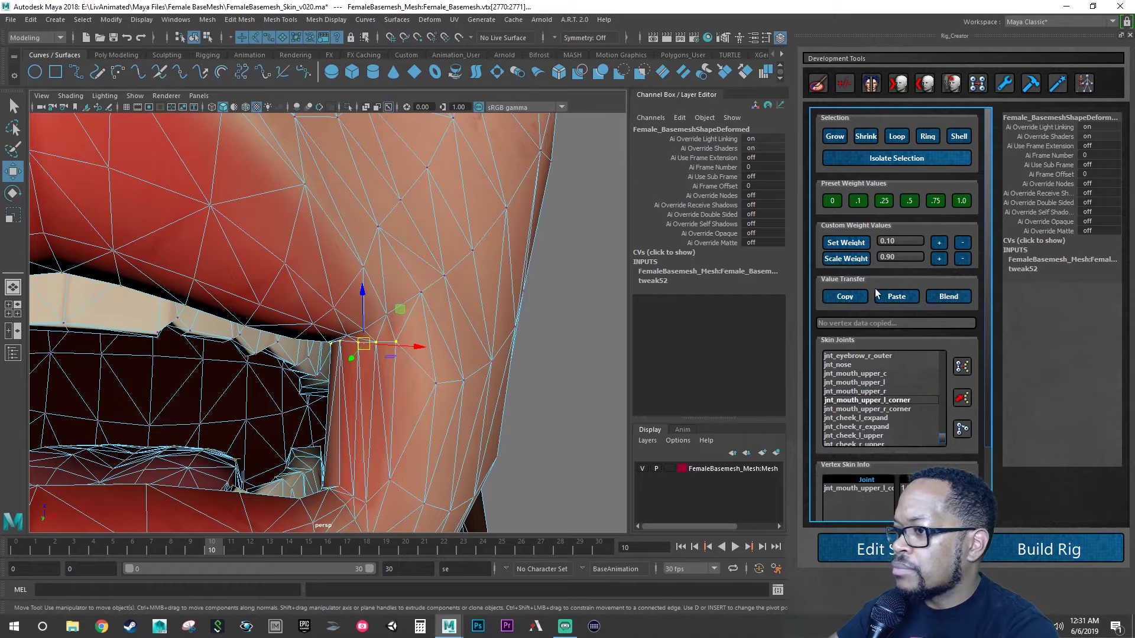
Step: Give the left mouth corner row a skin weight of .5 on jnt_mouth_lower_l_corner
scroll(877, 403, down, 2)
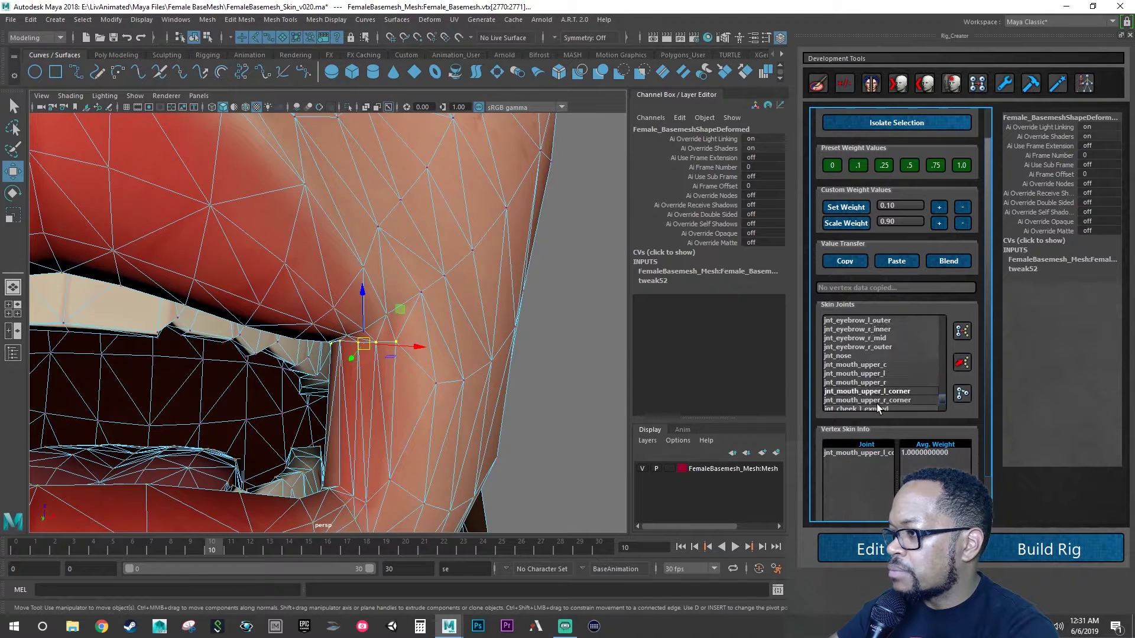
scroll(877, 403, up, 1)
scroll(876, 403, up, 3)
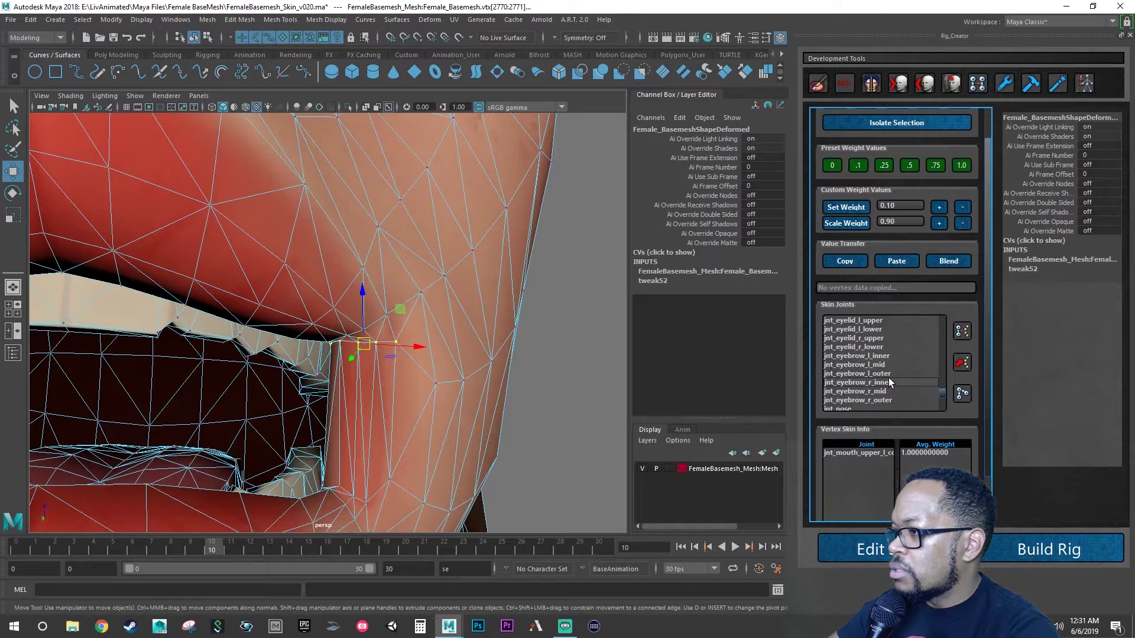
scroll(887, 377, up, 2)
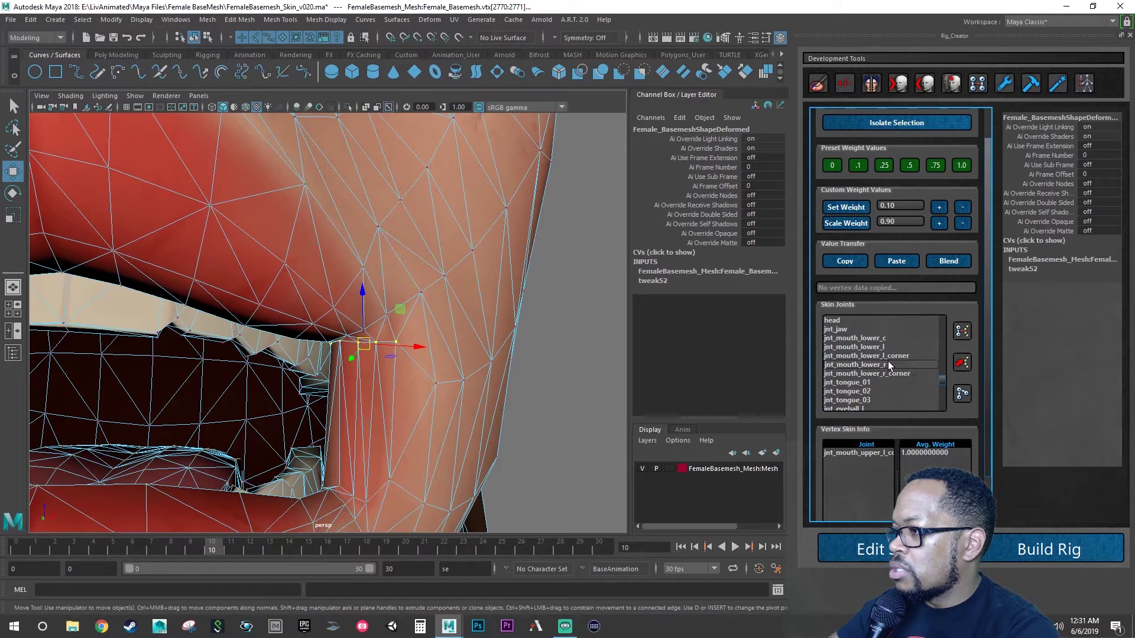
click(889, 355)
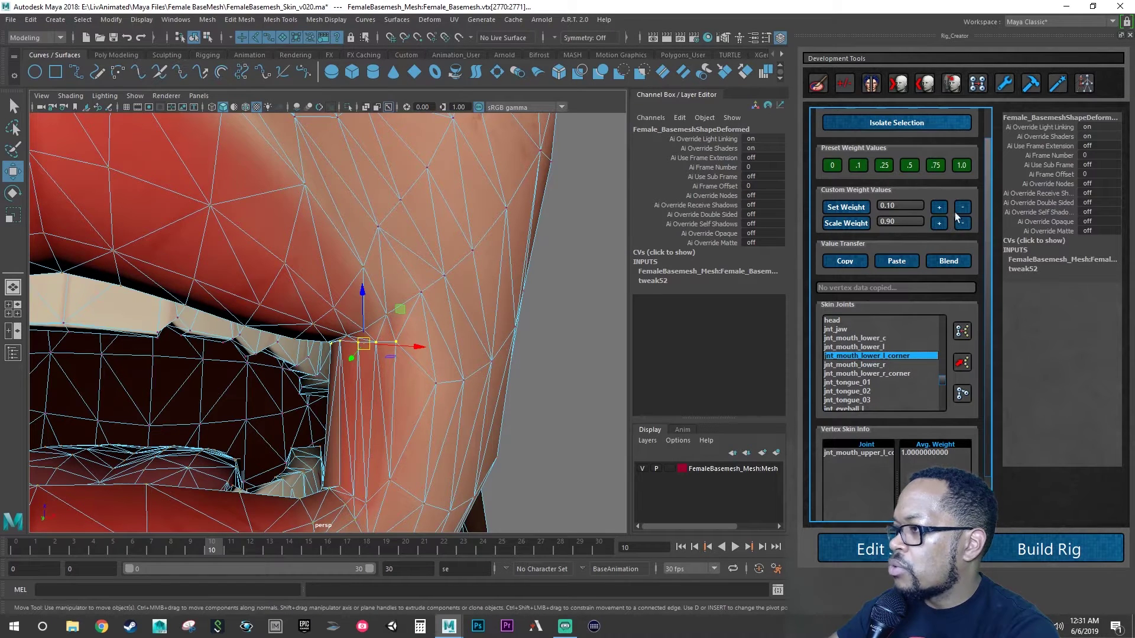
click(909, 165)
alt+drag(524, 319, 254, 331)
Step: Save the scene as a new version named FemaleBasemesh_Skin_v021.ma
click(11, 20)
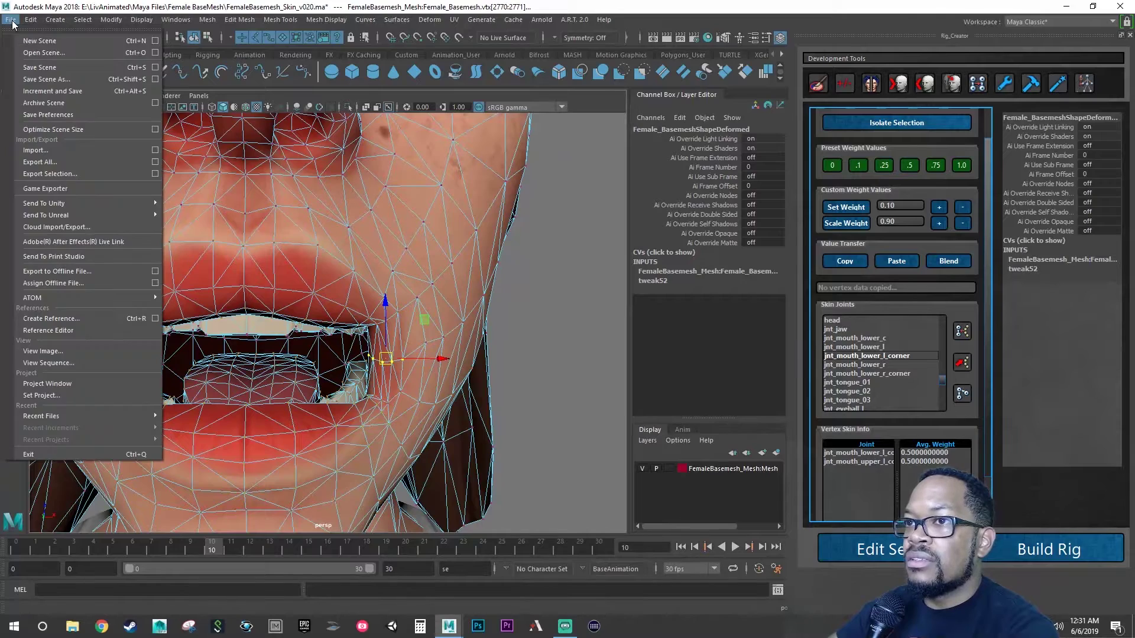
click(48, 80)
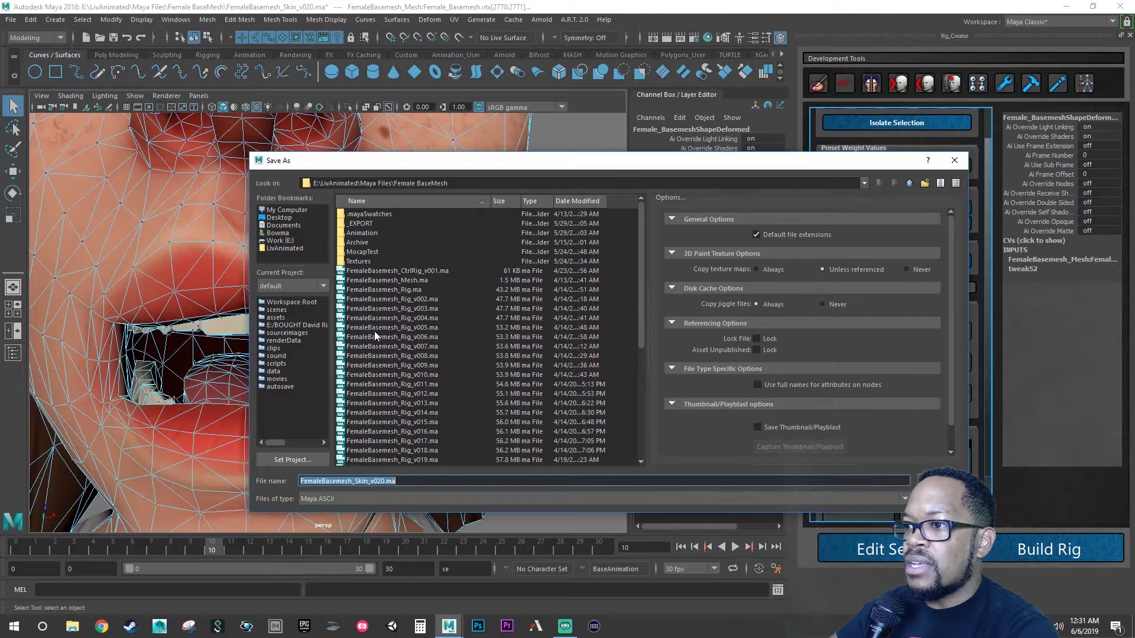
scroll(379, 307, down, 7)
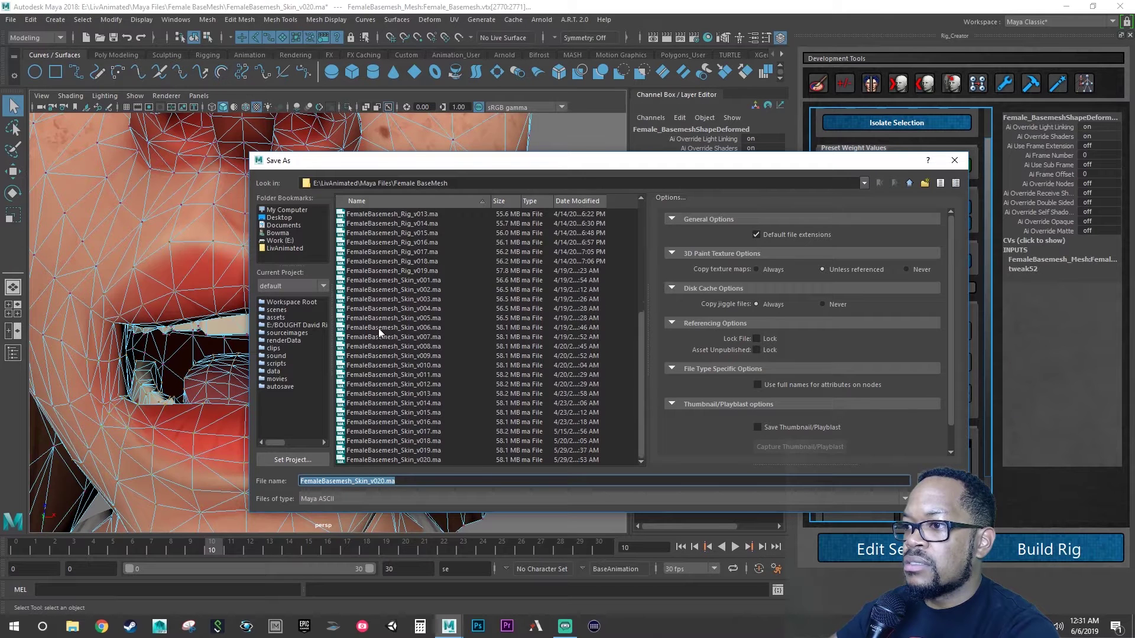
click(382, 481)
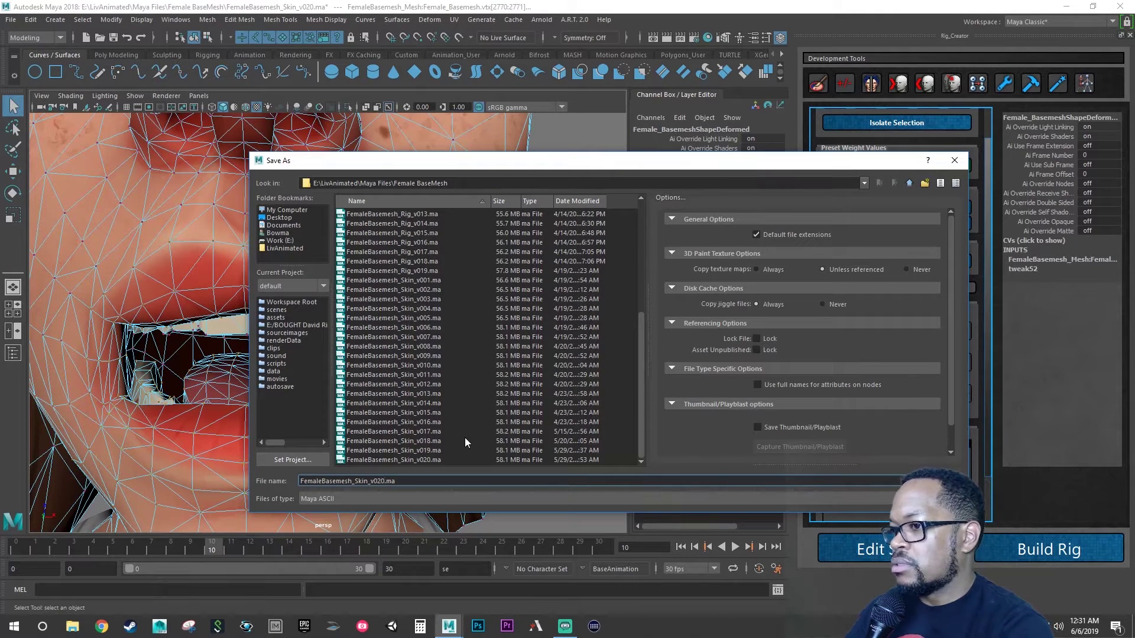
key(BackSpace)
text(1)
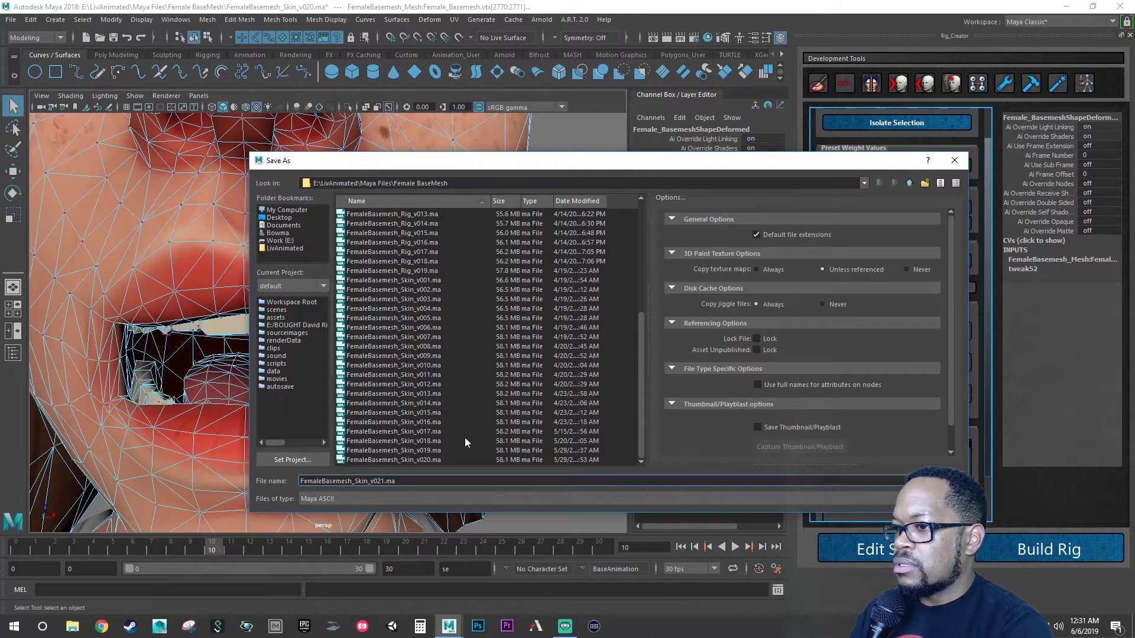
key(Return)
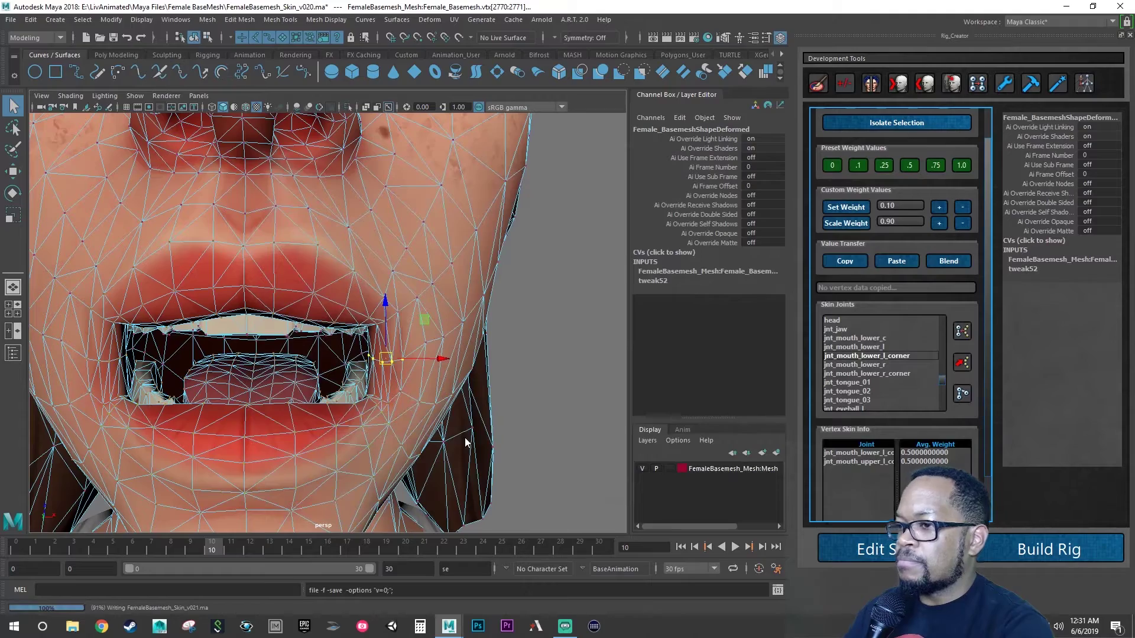
Step: Save the current scene again and return to the Move tool
alt+drag(187, 338, 262, 323)
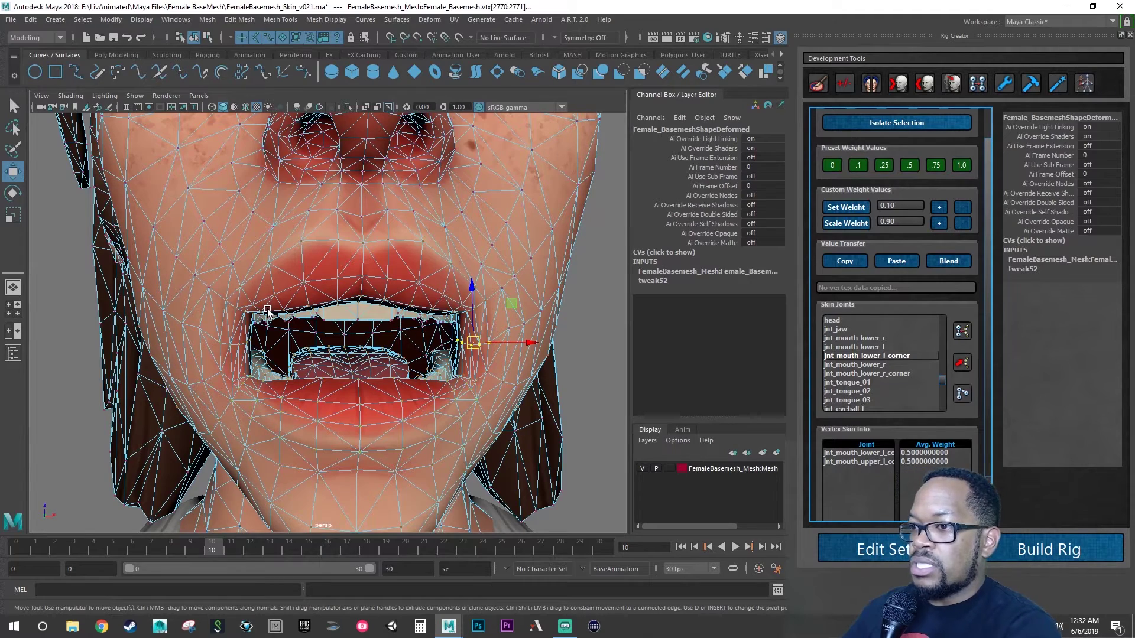
scroll(328, 295, up, 3)
key(ctrl+s)
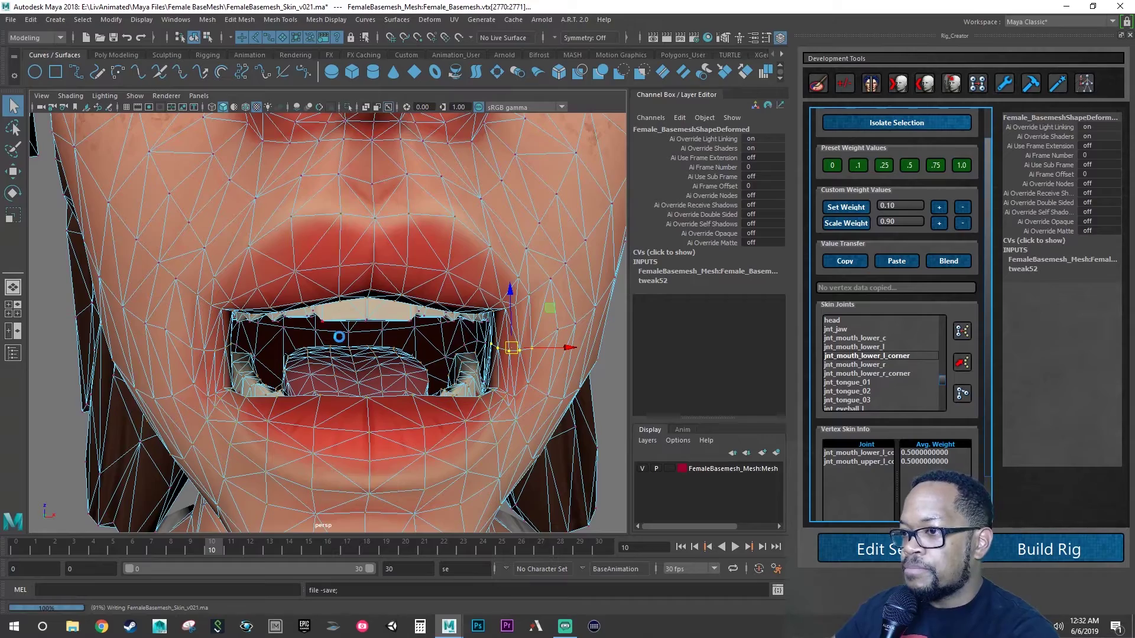
key(w)
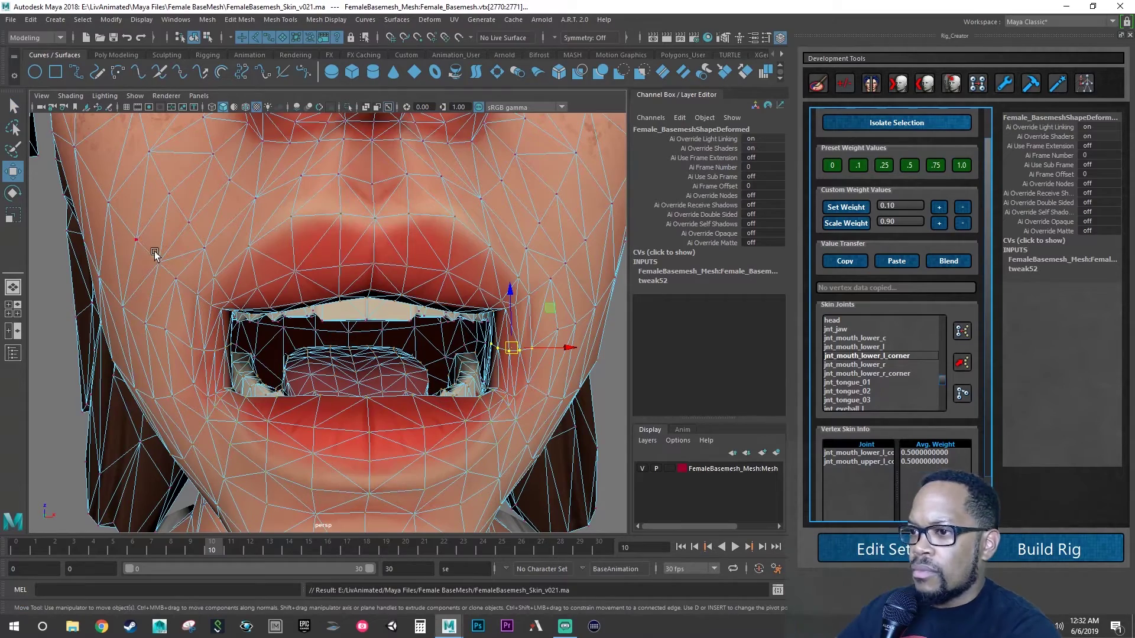
Step: Select the vertex row just above the lower lip at the mouth corner on the character's right
alt+drag(222, 350, 121, 413)
scroll(207, 395, up, 10)
click(166, 420)
shift+click(187, 411)
alt+right_drag(122, 413, 232, 413)
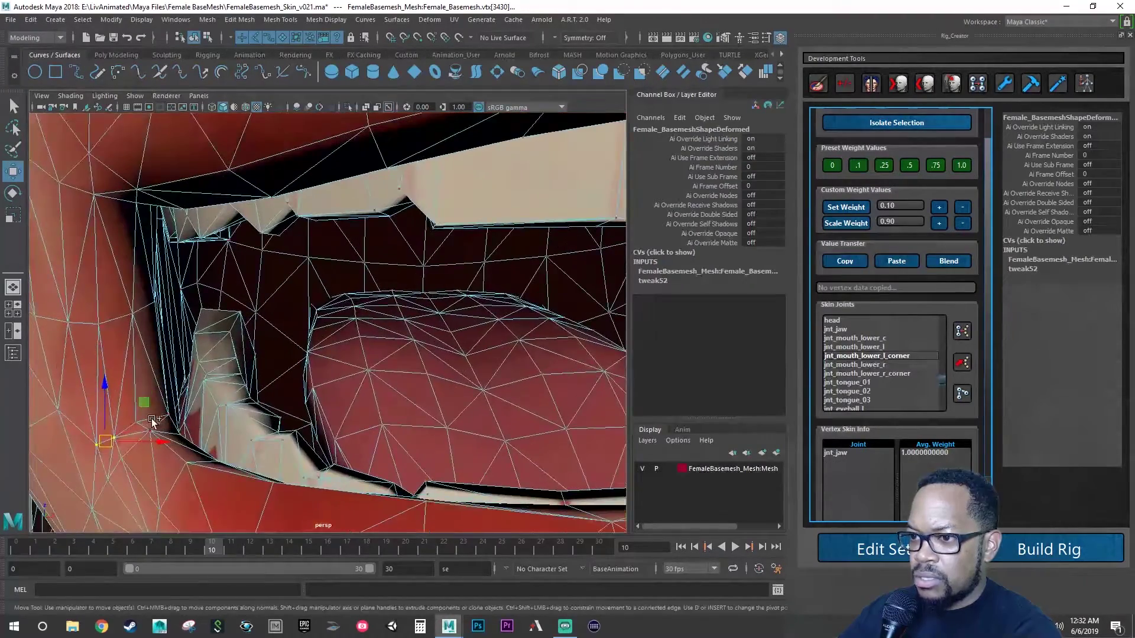
alt+drag(170, 418, 267, 417)
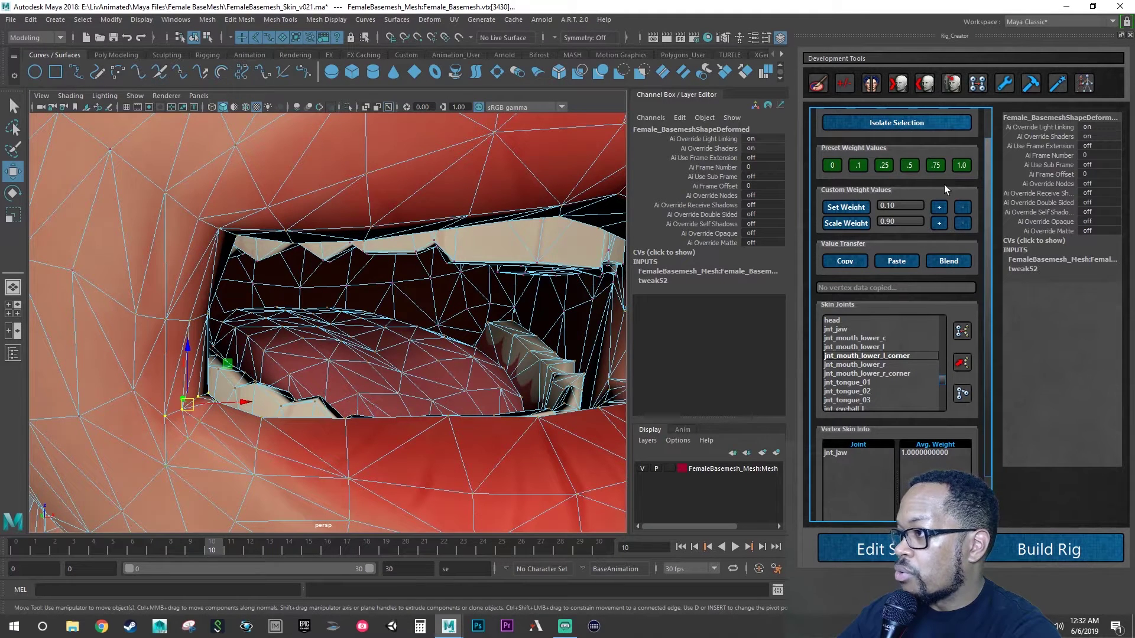
Step: Assign the selected lower corner row a skin weight of 1.0 on jnt_mouth_lower_r_corner
click(961, 166)
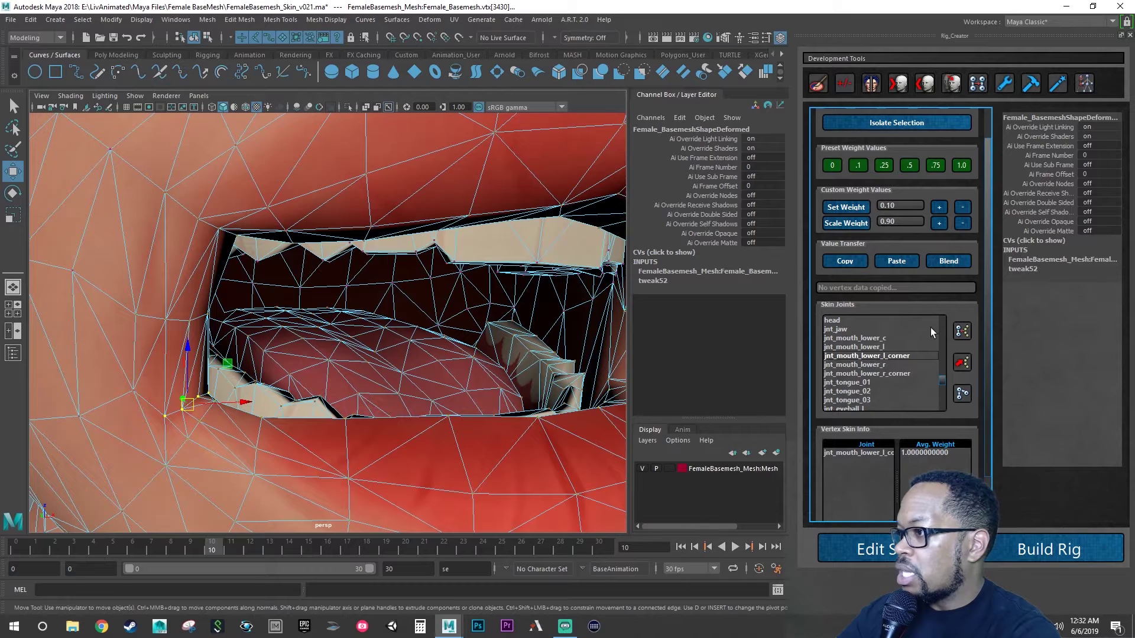
scroll(924, 354, down, 3)
scroll(912, 372, down, 4)
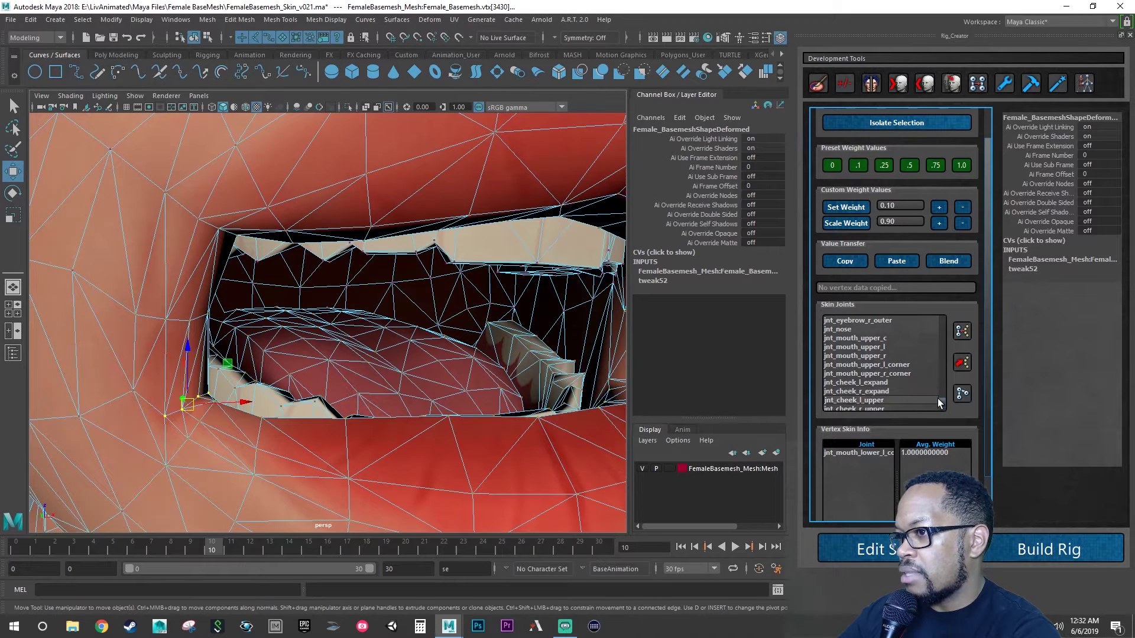
scroll(910, 384, down, 5)
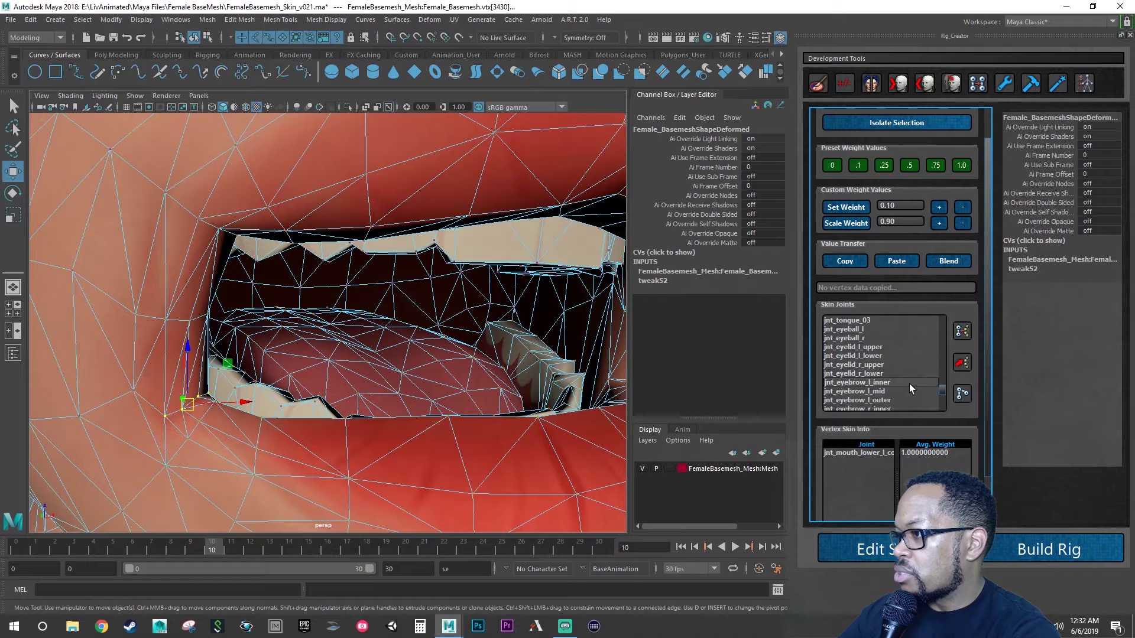
scroll(909, 381, up, 1)
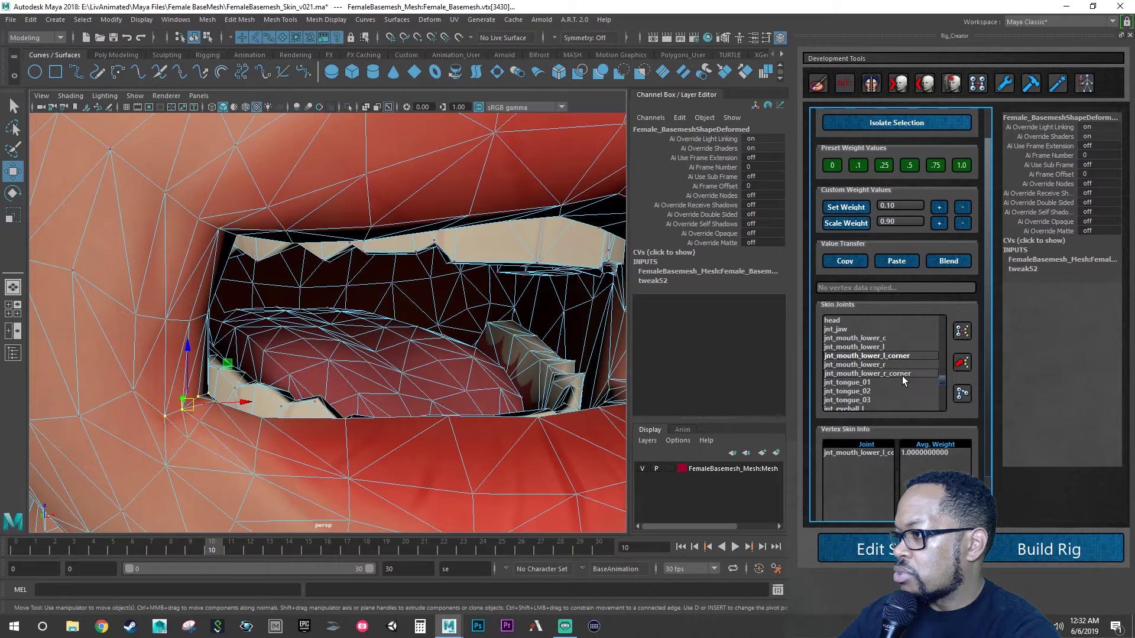
click(901, 374)
click(961, 165)
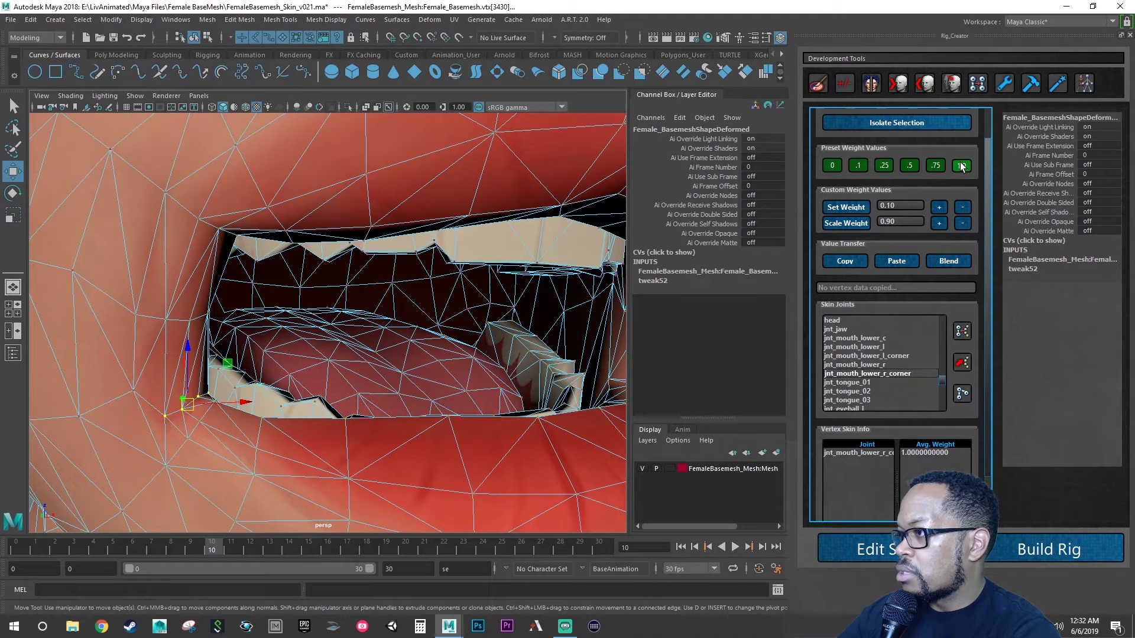
Step: Give the same lower corner row a skin weight of .25 on jnt_mouth_upper_r_corner
alt+drag(530, 367, 337, 351)
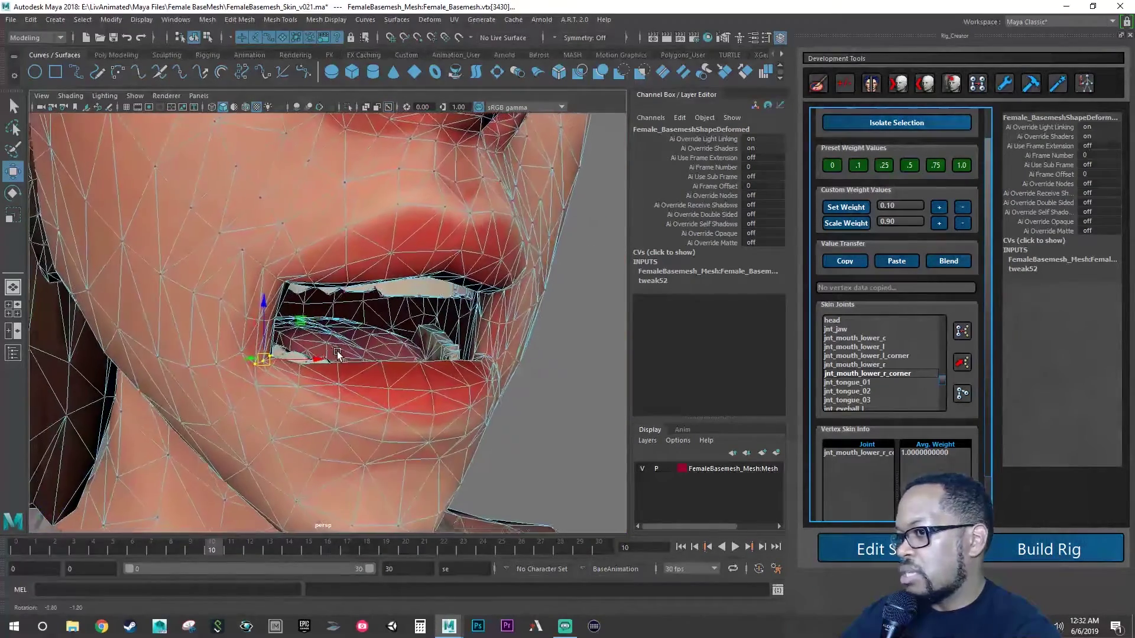
scroll(894, 387, down, 6)
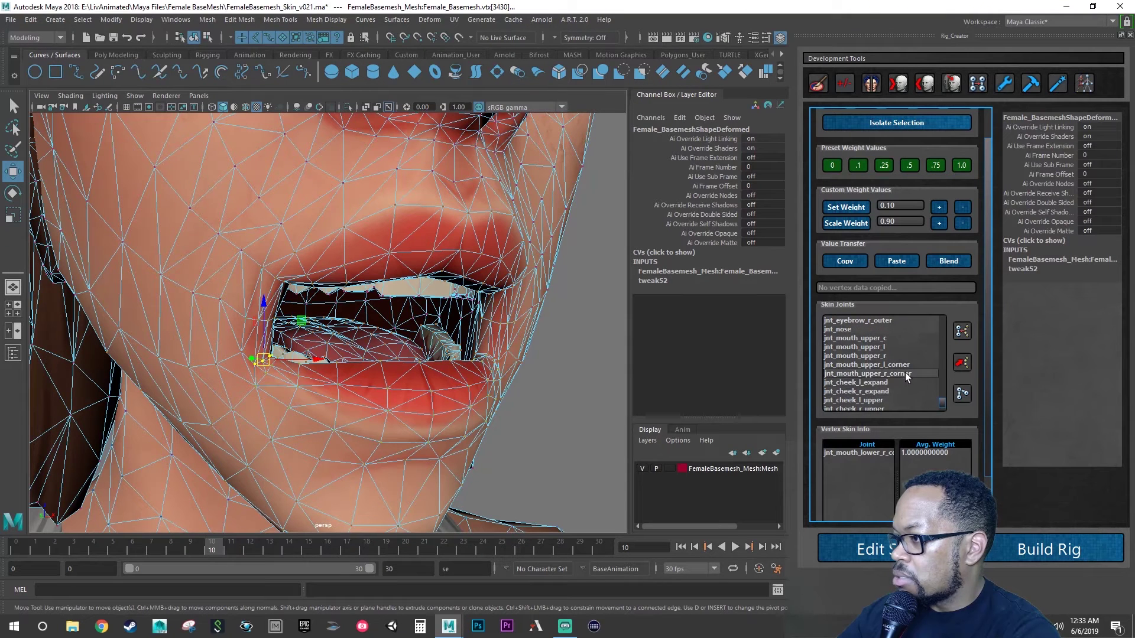
click(905, 372)
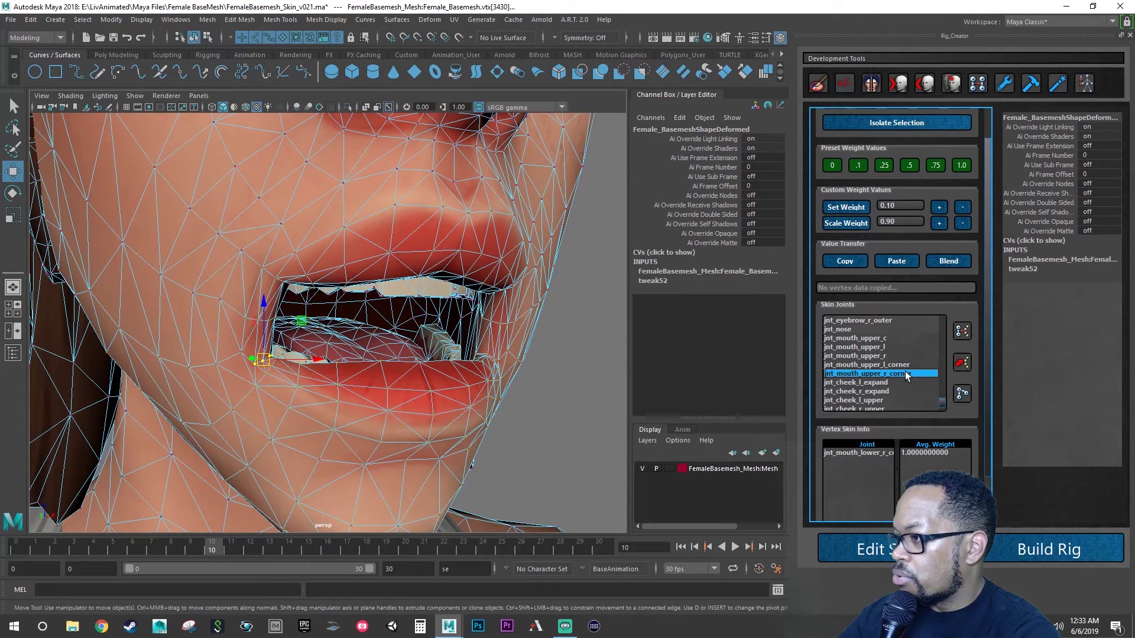
click(885, 166)
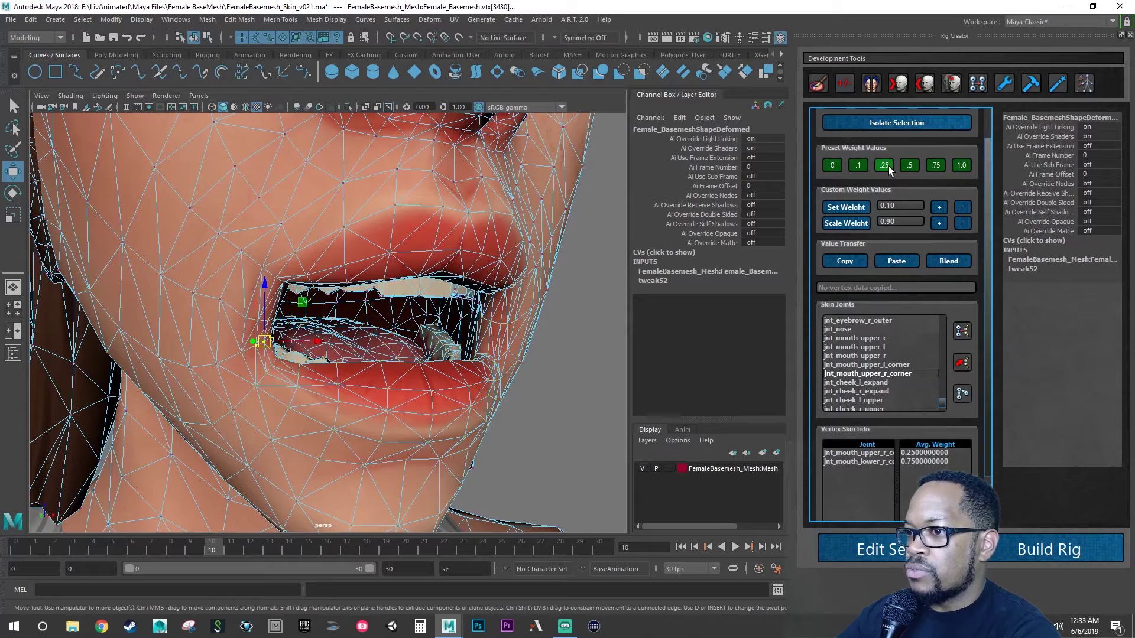
Step: Select the vertex row at the upper end of the character's right mouth corner, from the cheek to inside the mouth
alt+drag(377, 385, 375, 352)
alt+drag(270, 266, 247, 248)
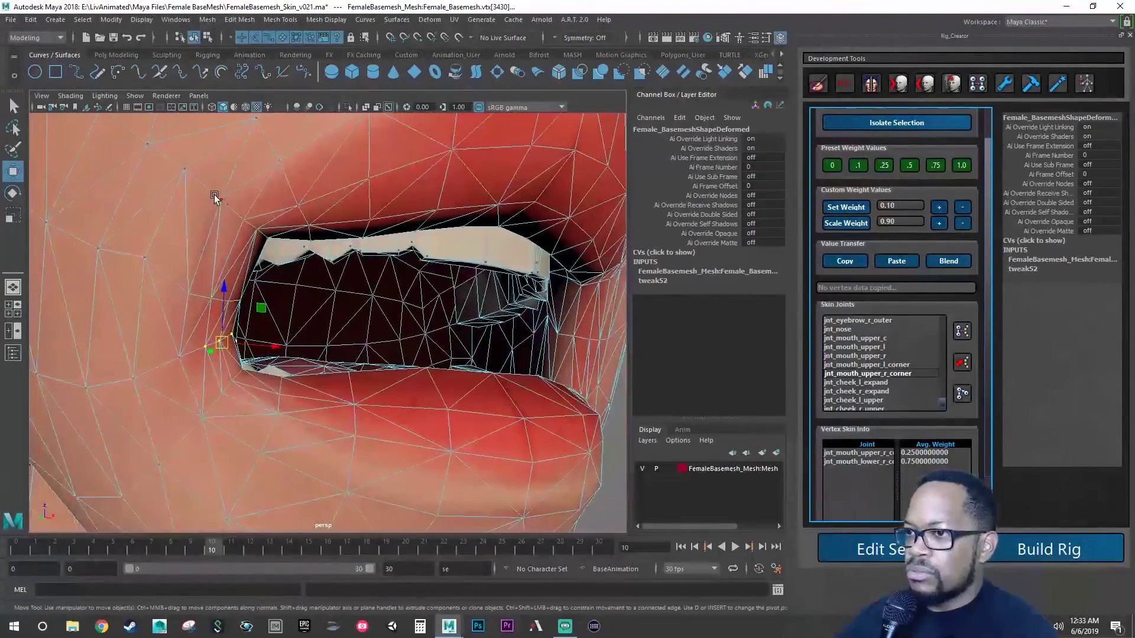
click(221, 200)
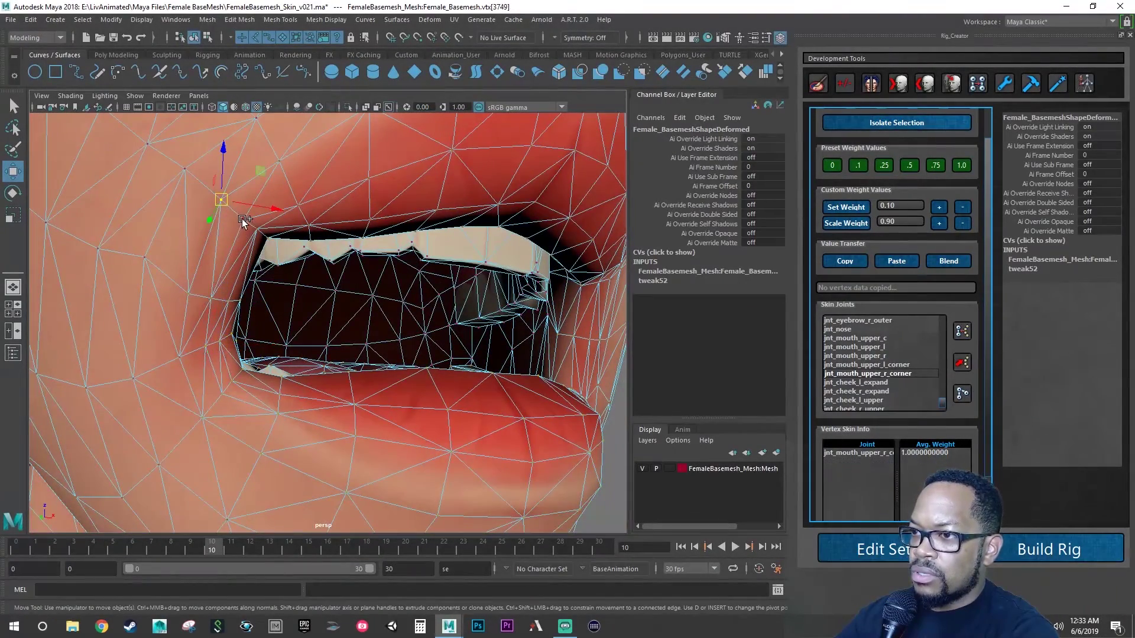
click(242, 219)
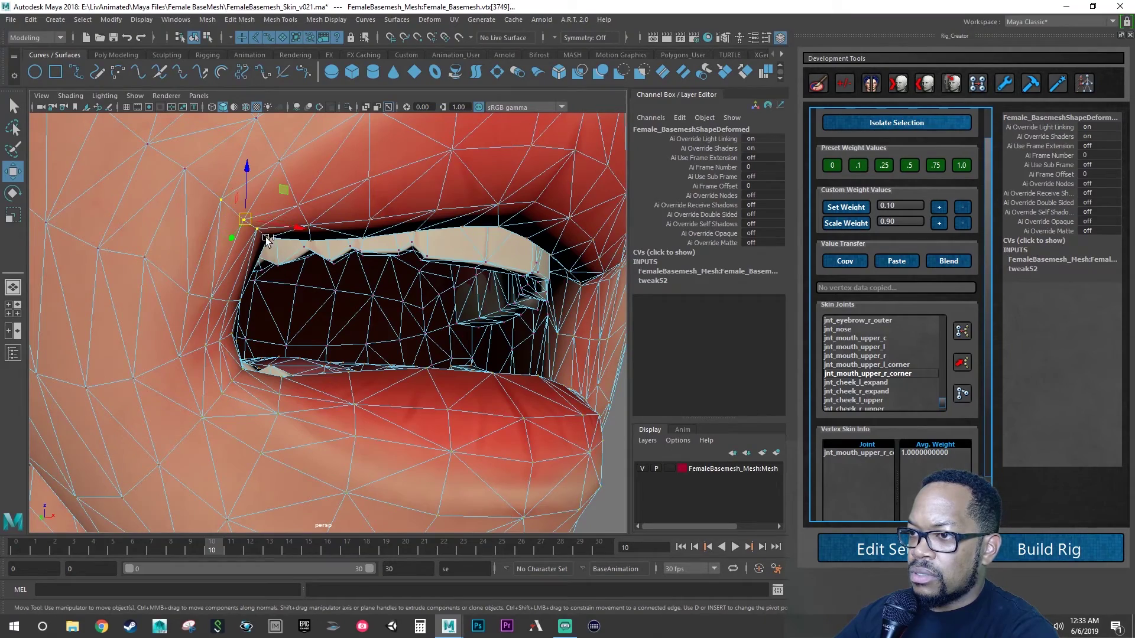
alt+drag(266, 251, 224, 272)
shift+click(240, 266)
alt+right_drag(224, 272, 310, 263)
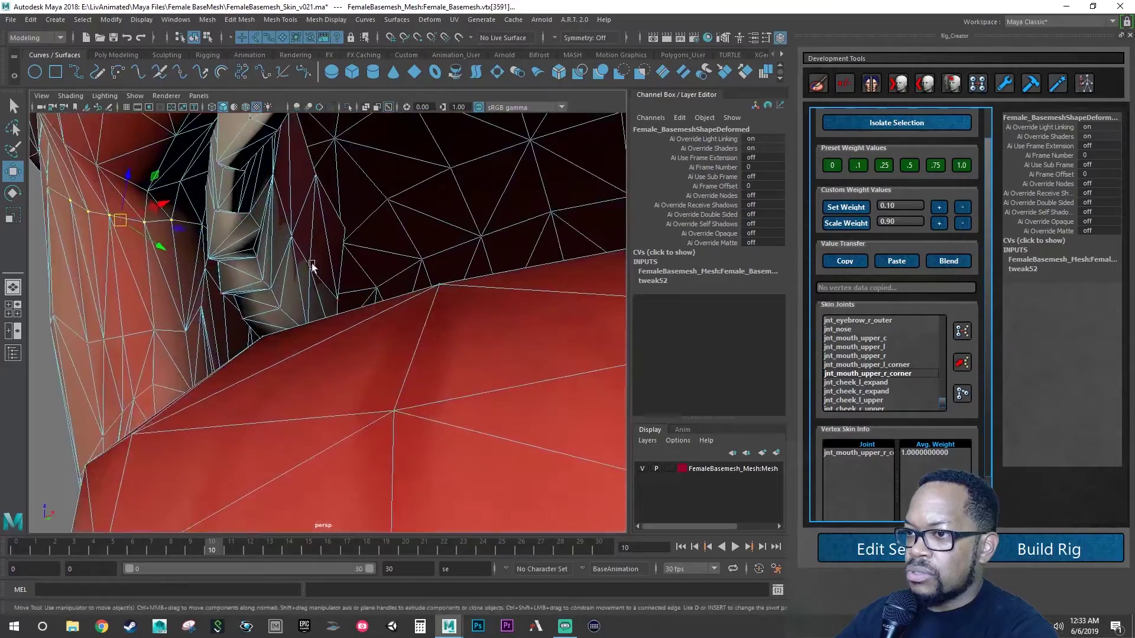
alt+drag(311, 264, 331, 281)
alt+right_drag(332, 282, 246, 272)
alt+drag(246, 272, 292, 279)
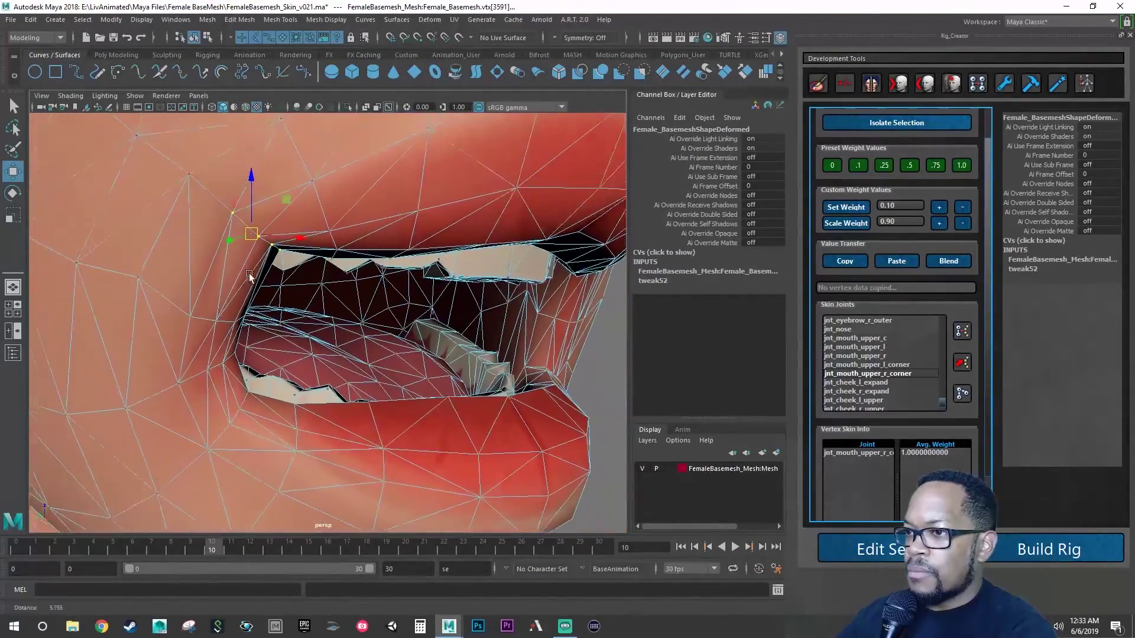